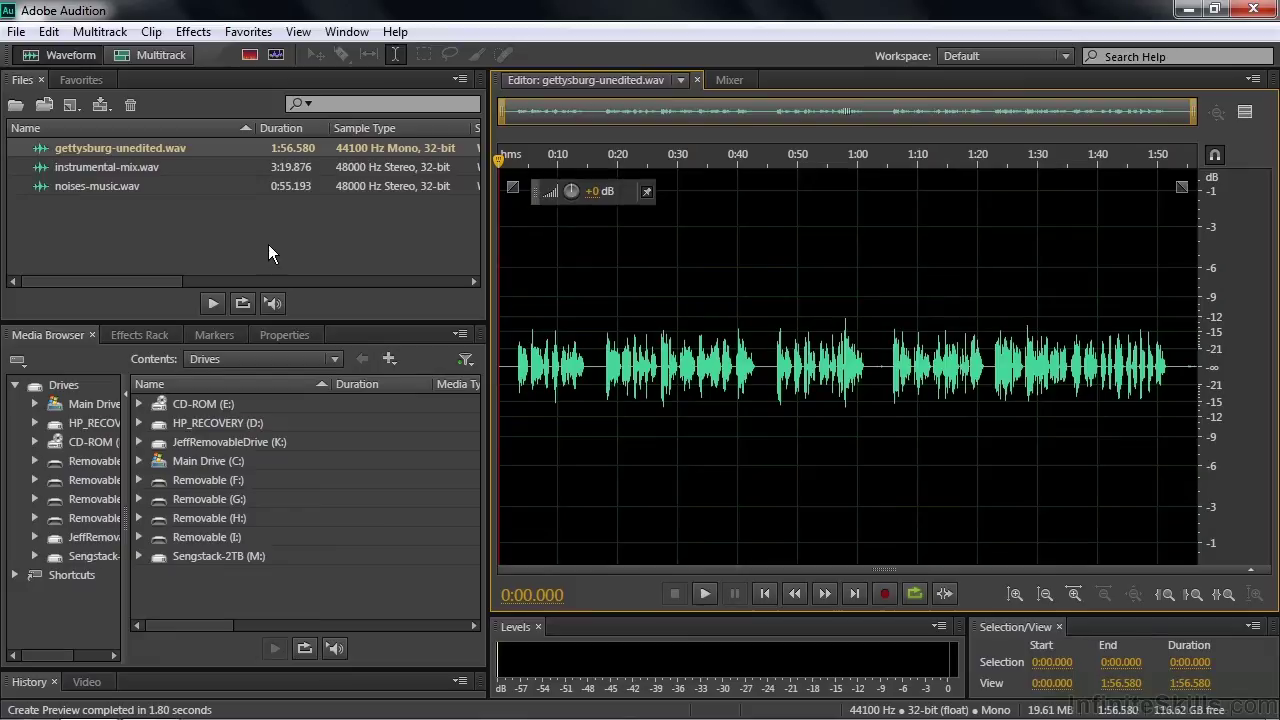
Step: Browse the narrations and music folders in the Open dialog, then cancel without opening anything
key(ctrl+o)
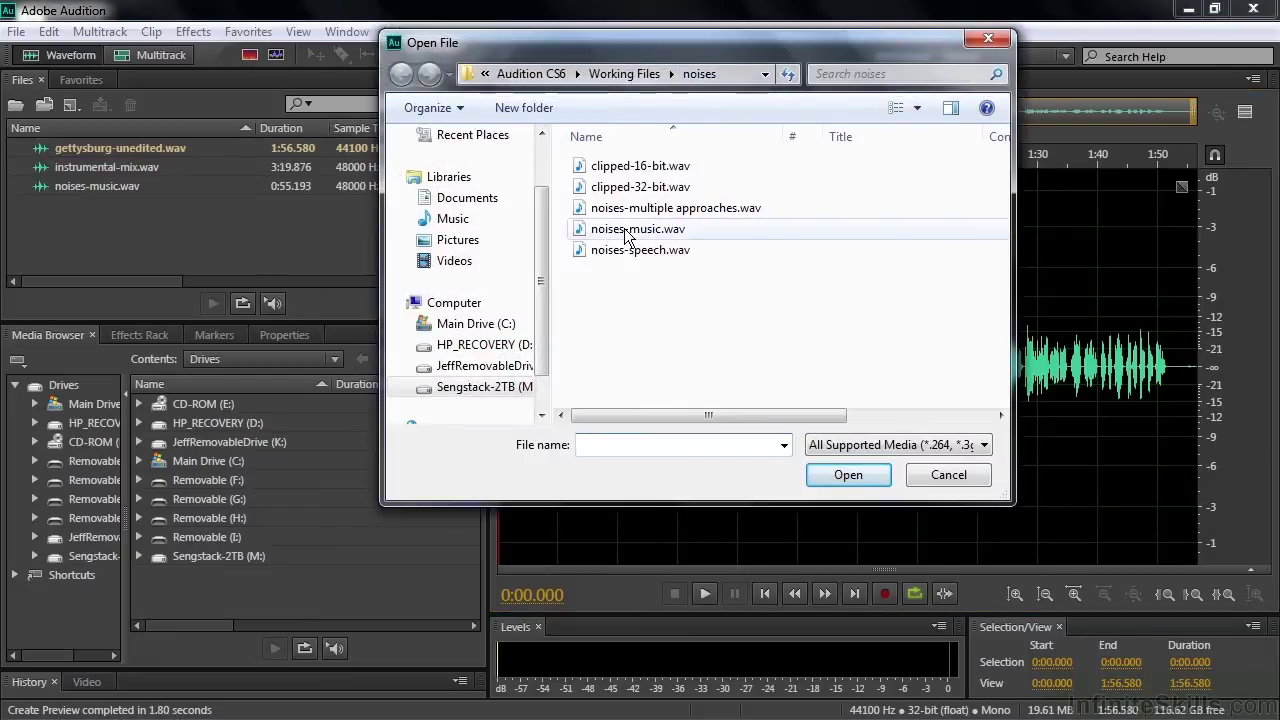
click(632, 73)
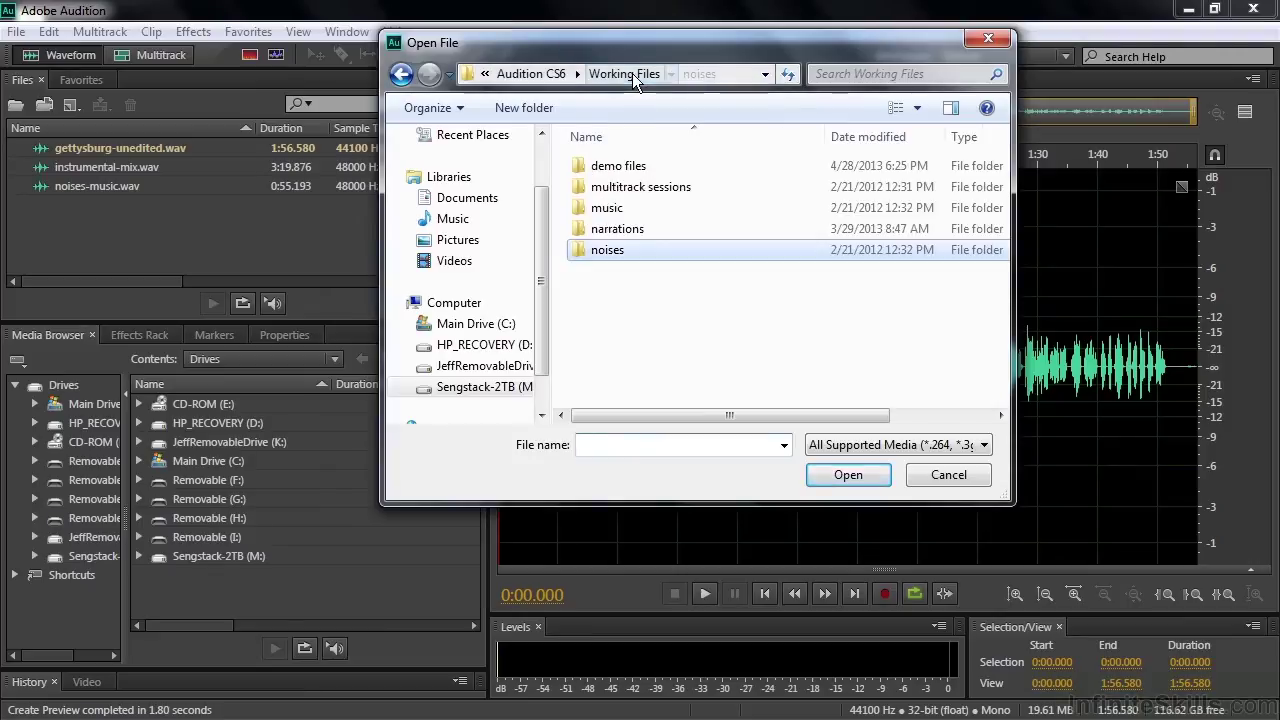
double_click(618, 229)
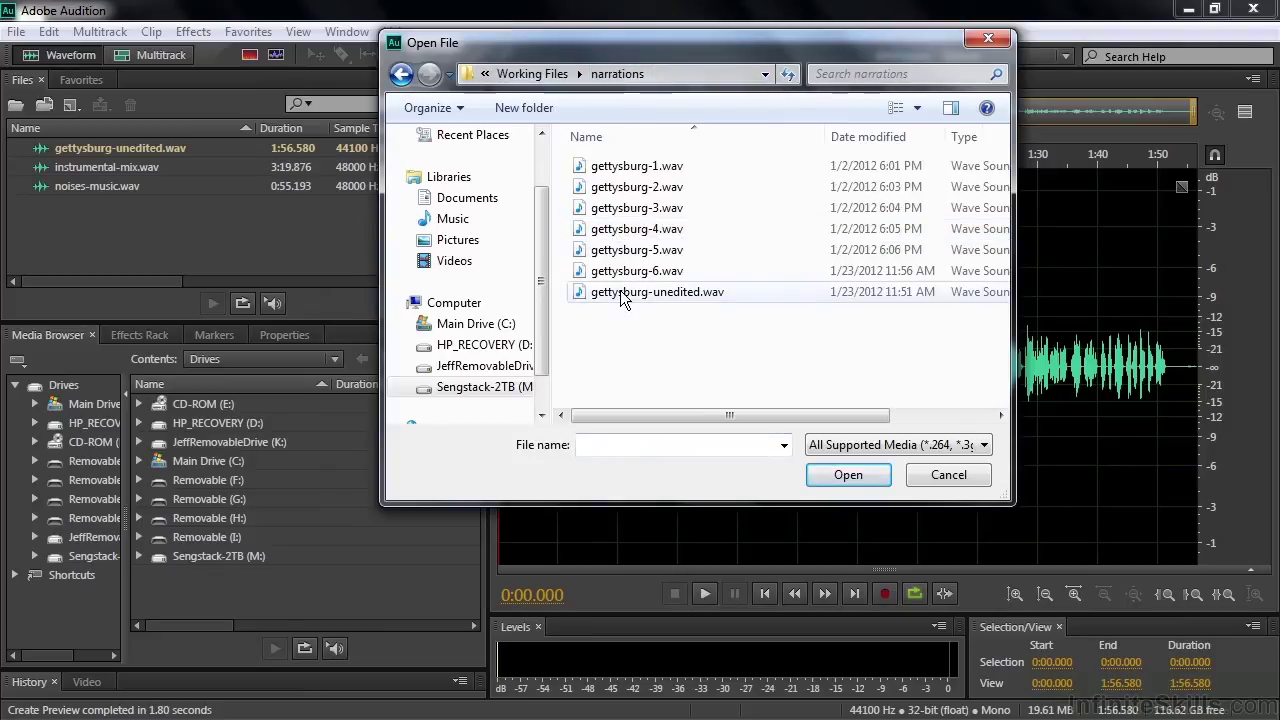
click(545, 77)
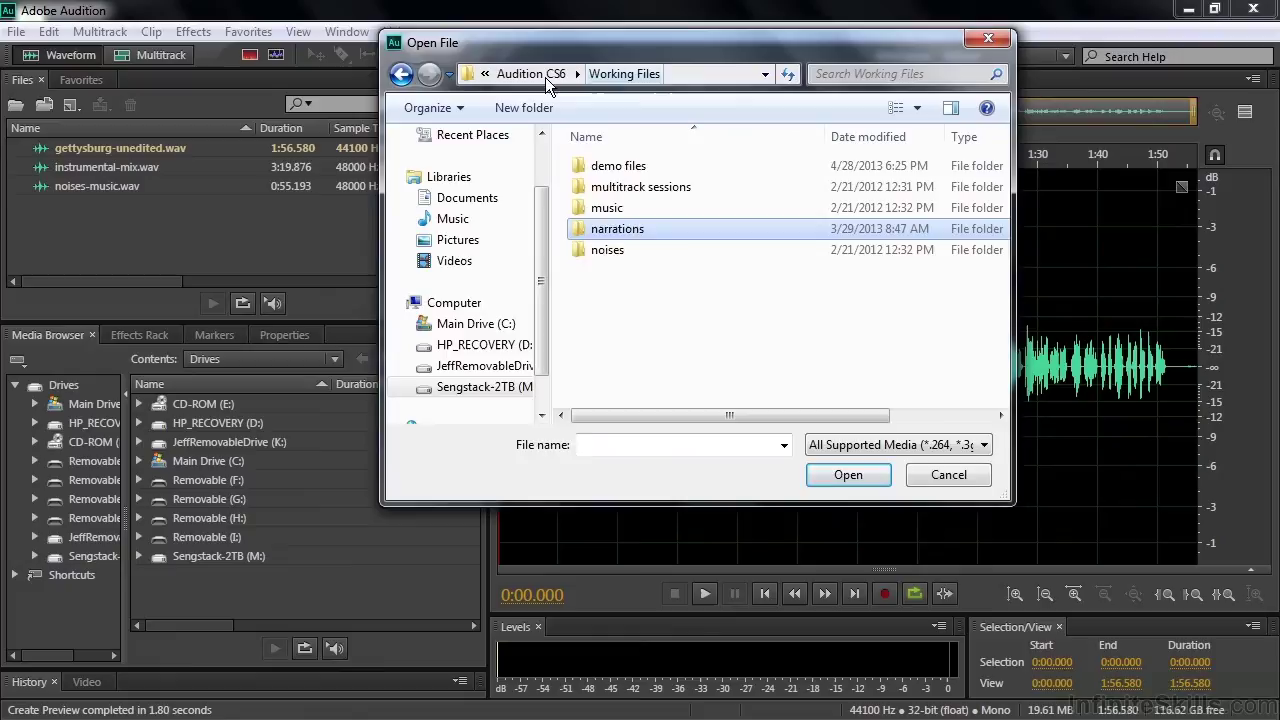
double_click(605, 207)
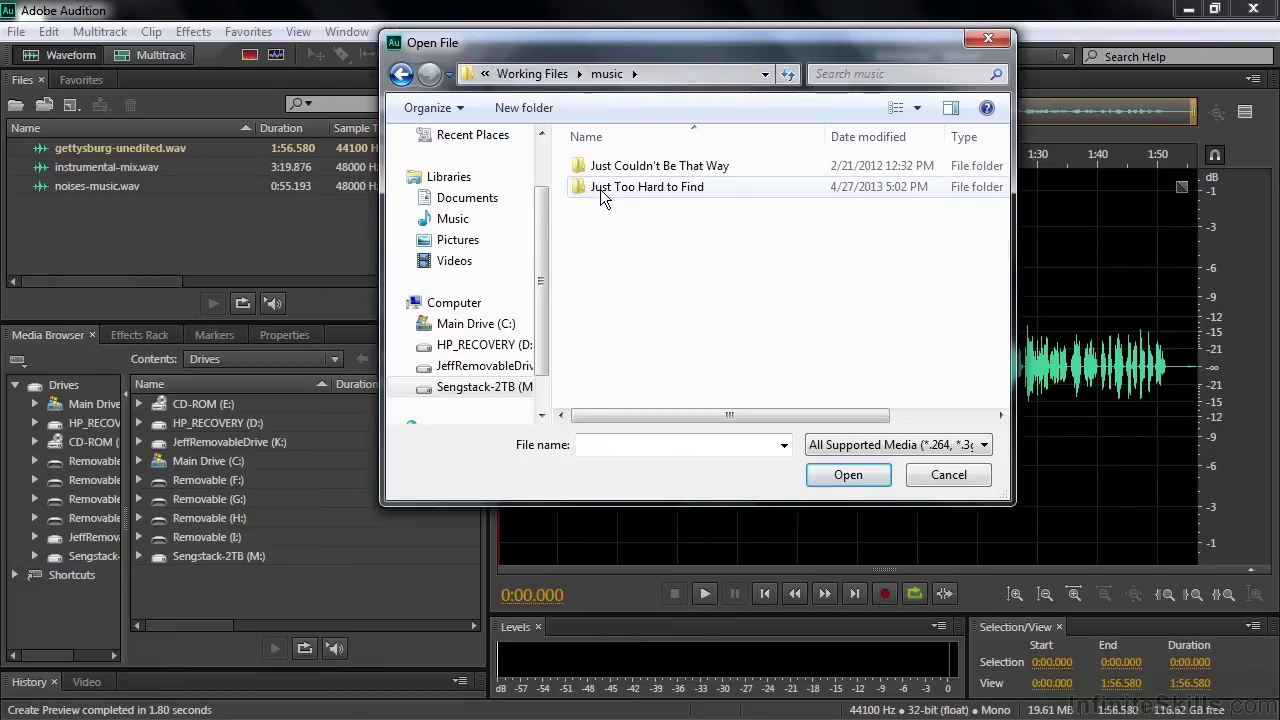
double_click(600, 189)
drag(1001, 200, 1006, 295)
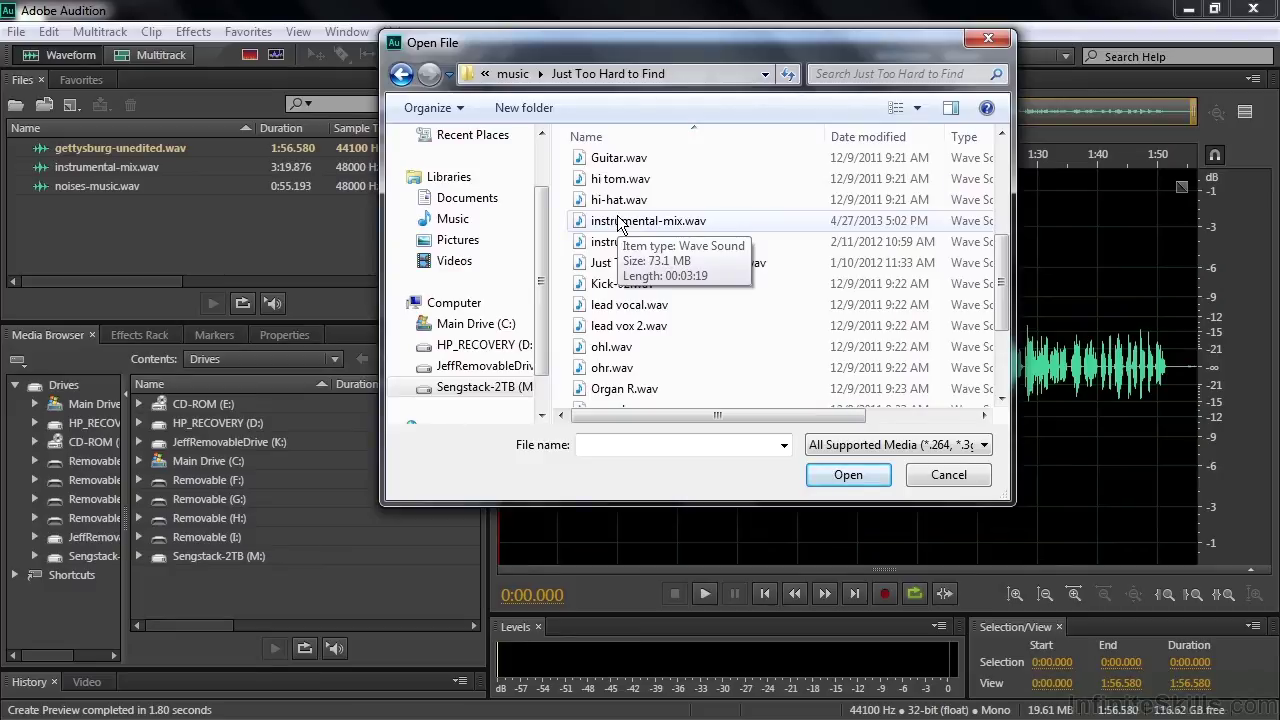
click(940, 472)
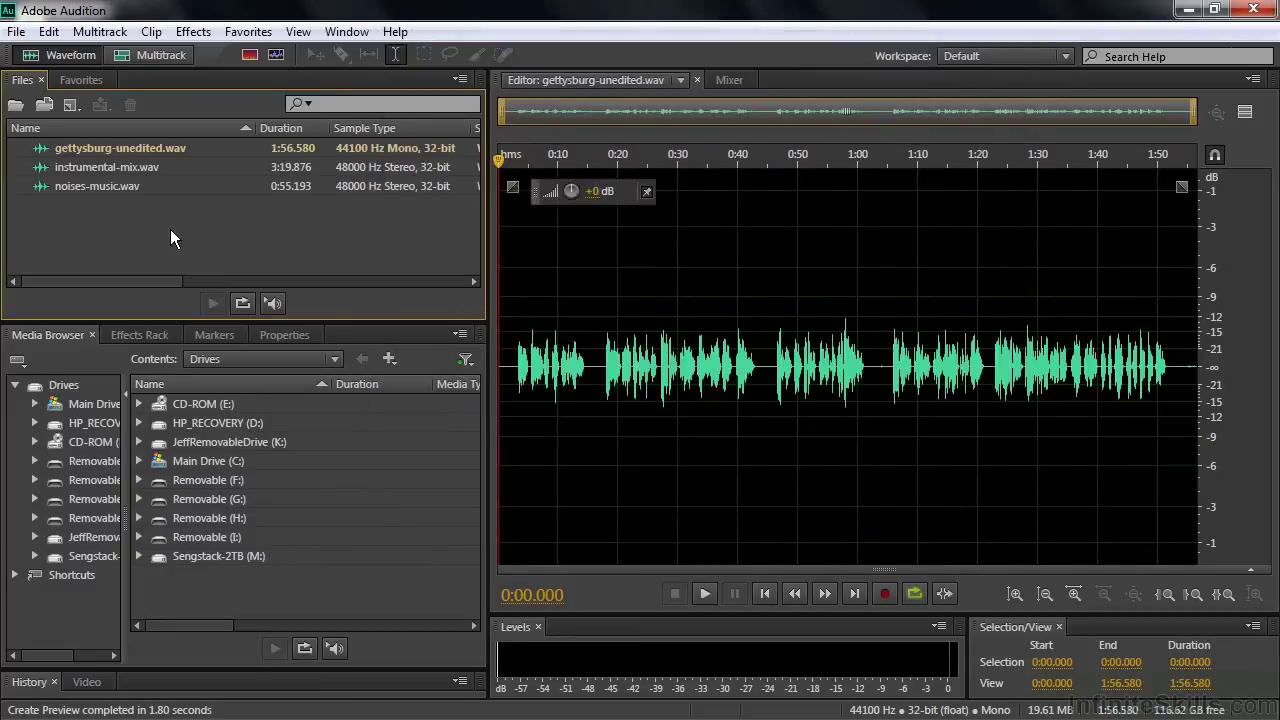
Step: Play the Gettysburg narration from near its start and stop at about 0:04.9
click(518, 360)
key(space)
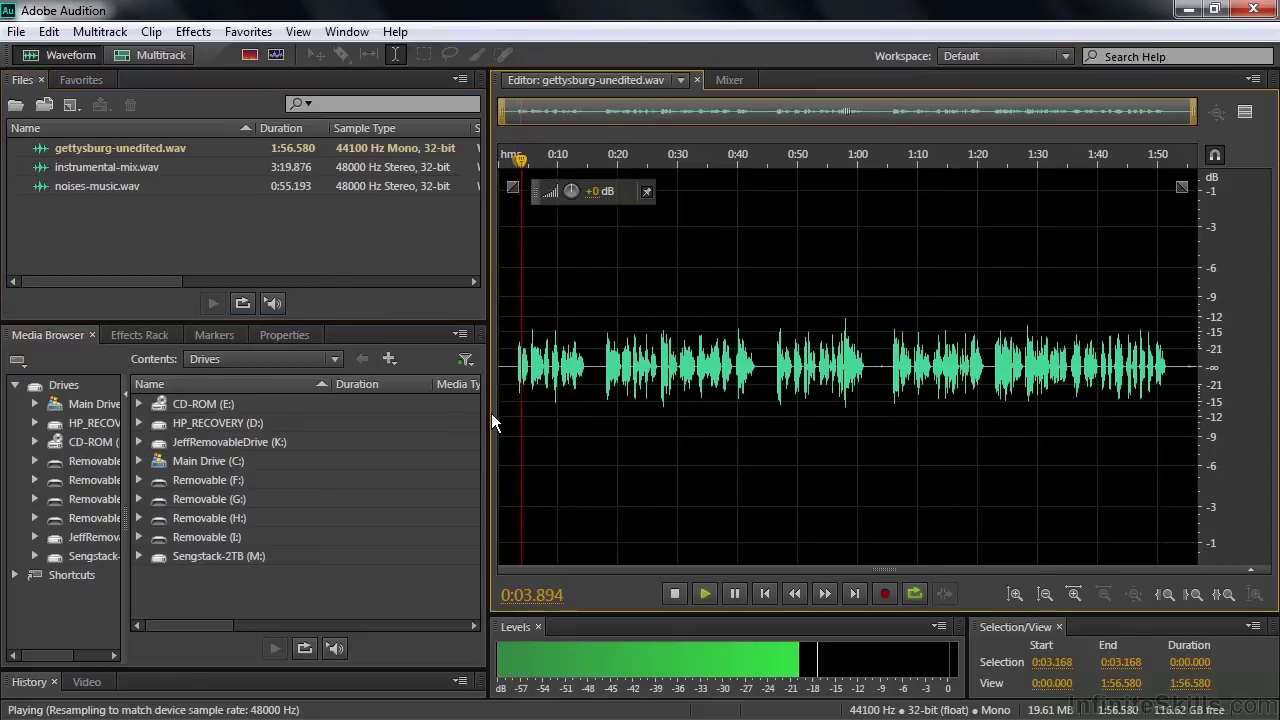
key(space)
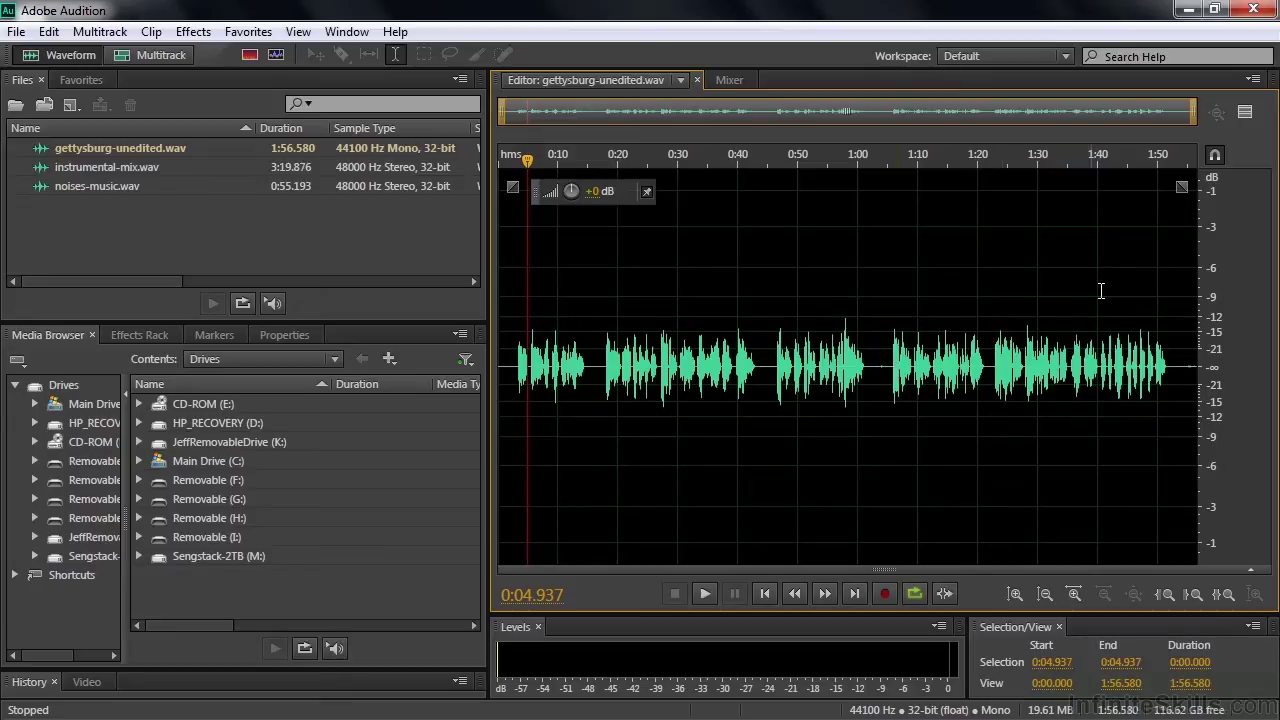
Step: Show the Preview Editor beside the narration waveform and zoom into the timeline
click(1245, 114)
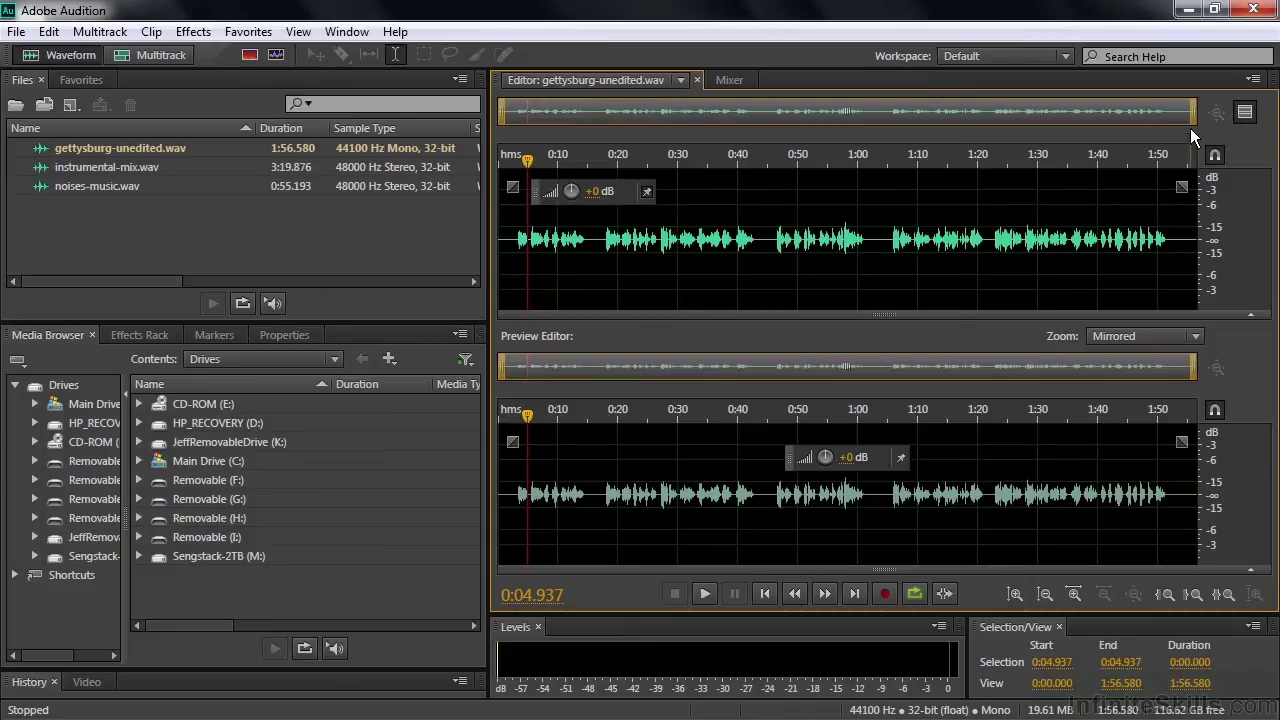
drag(1193, 112, 695, 110)
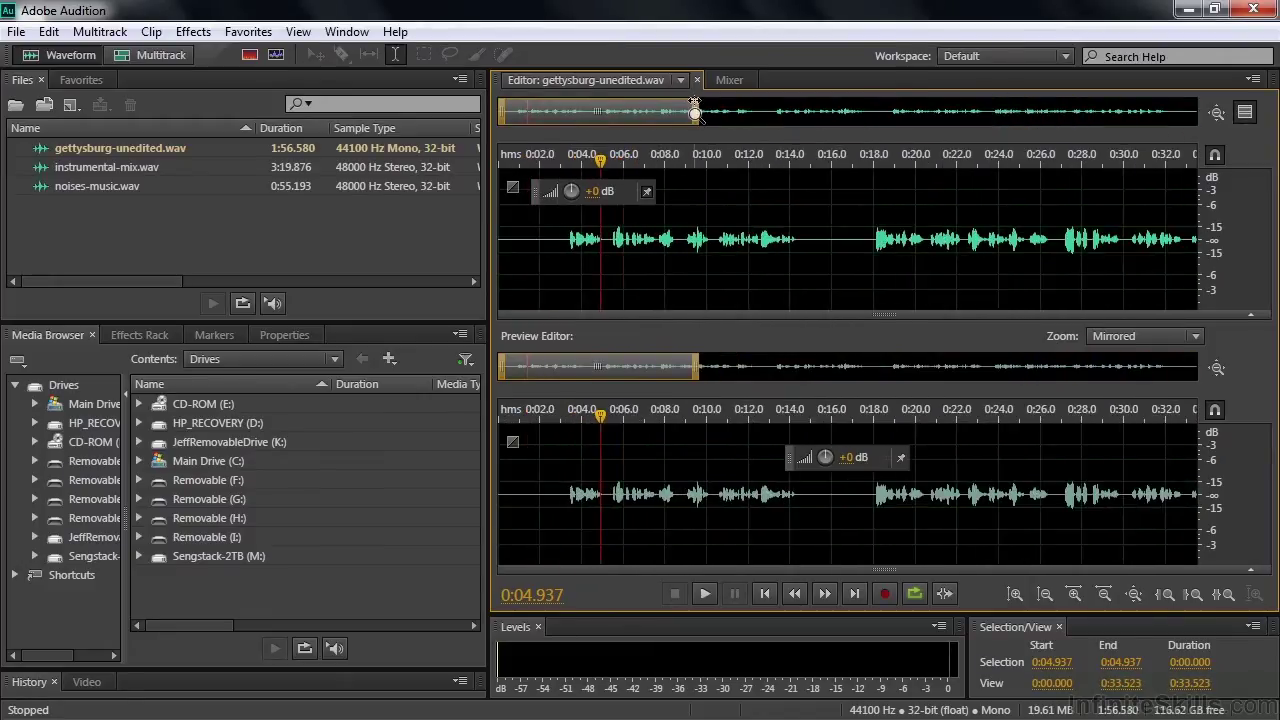
drag(602, 110, 1109, 108)
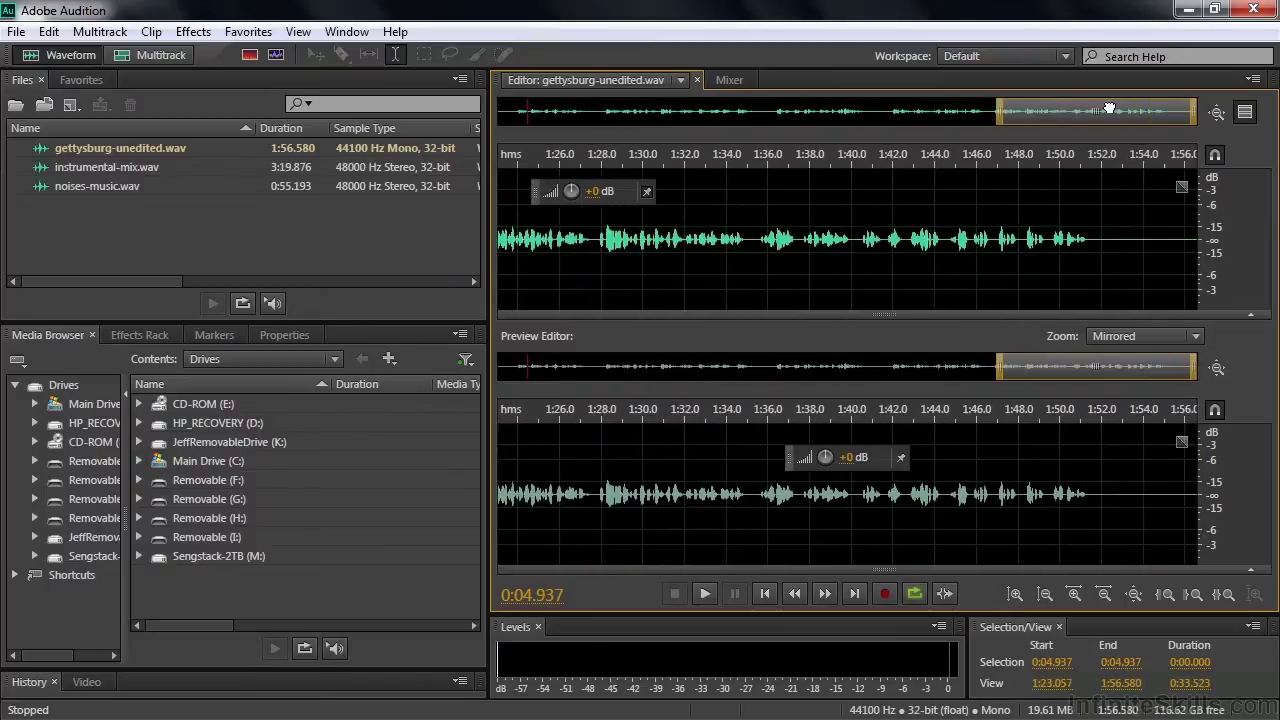
drag(1110, 375, 603, 398)
Step: Widen the view to span 0:40–1:51 and park the playhead at 1:21.459
drag(598, 108, 845, 108)
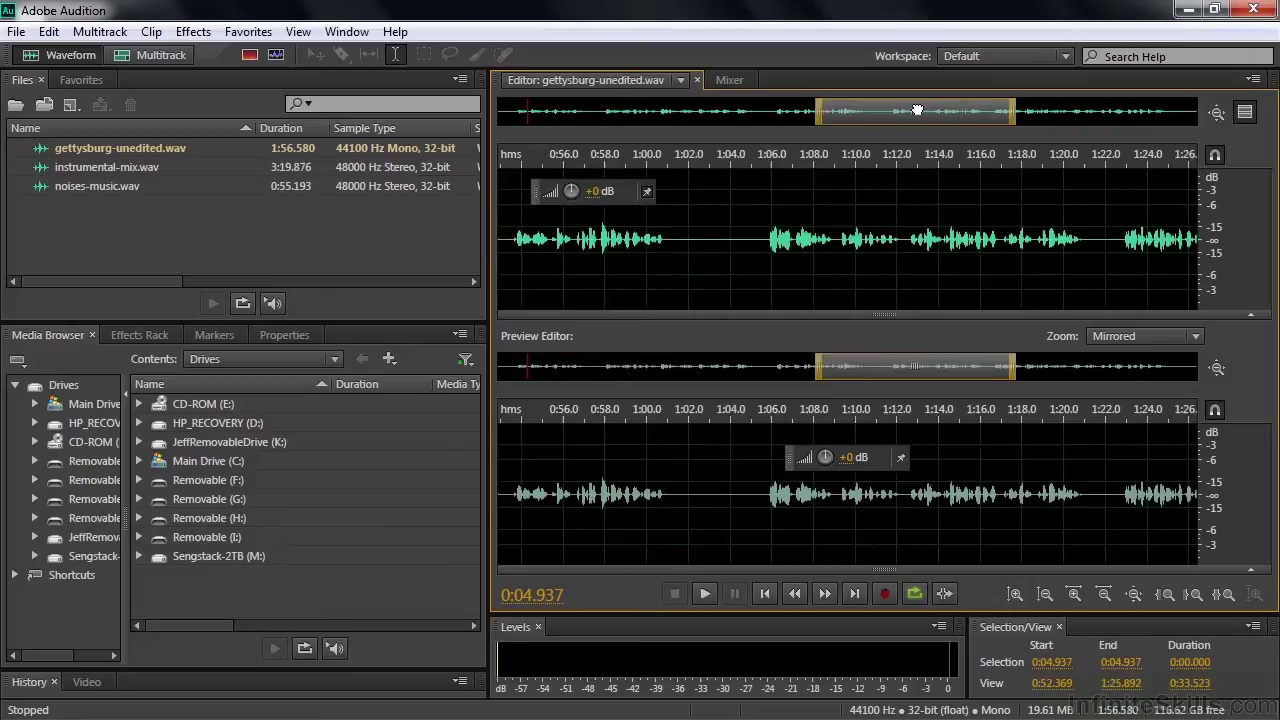
drag(940, 111, 1163, 108)
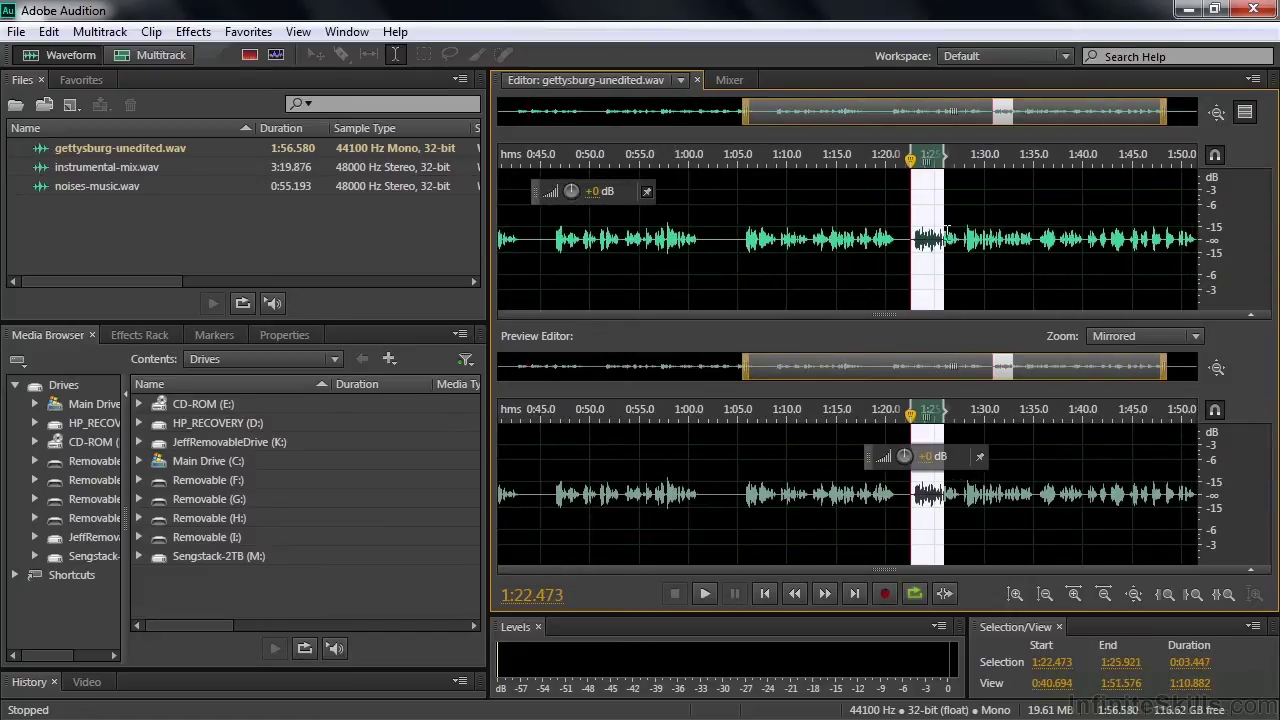
drag(910, 232, 955, 232)
click(900, 268)
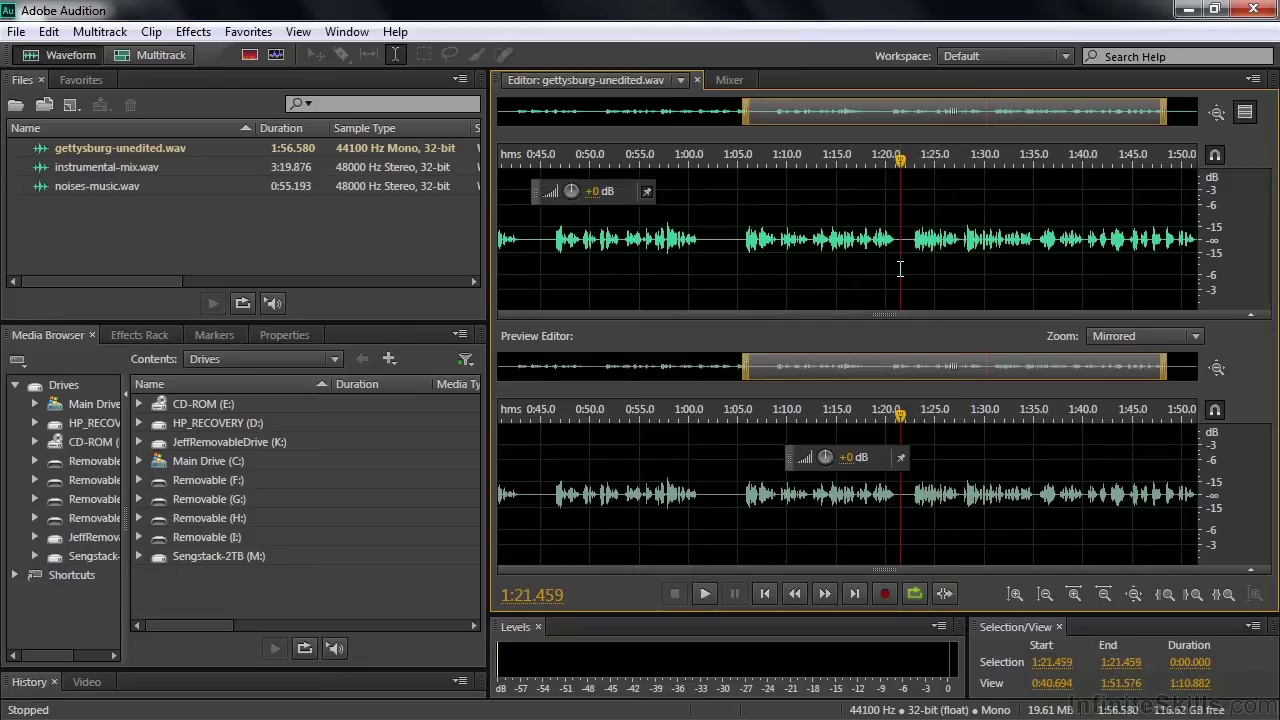
Step: Set Preview Editor zoom to Independent and zoom each waveform separately
click(1196, 337)
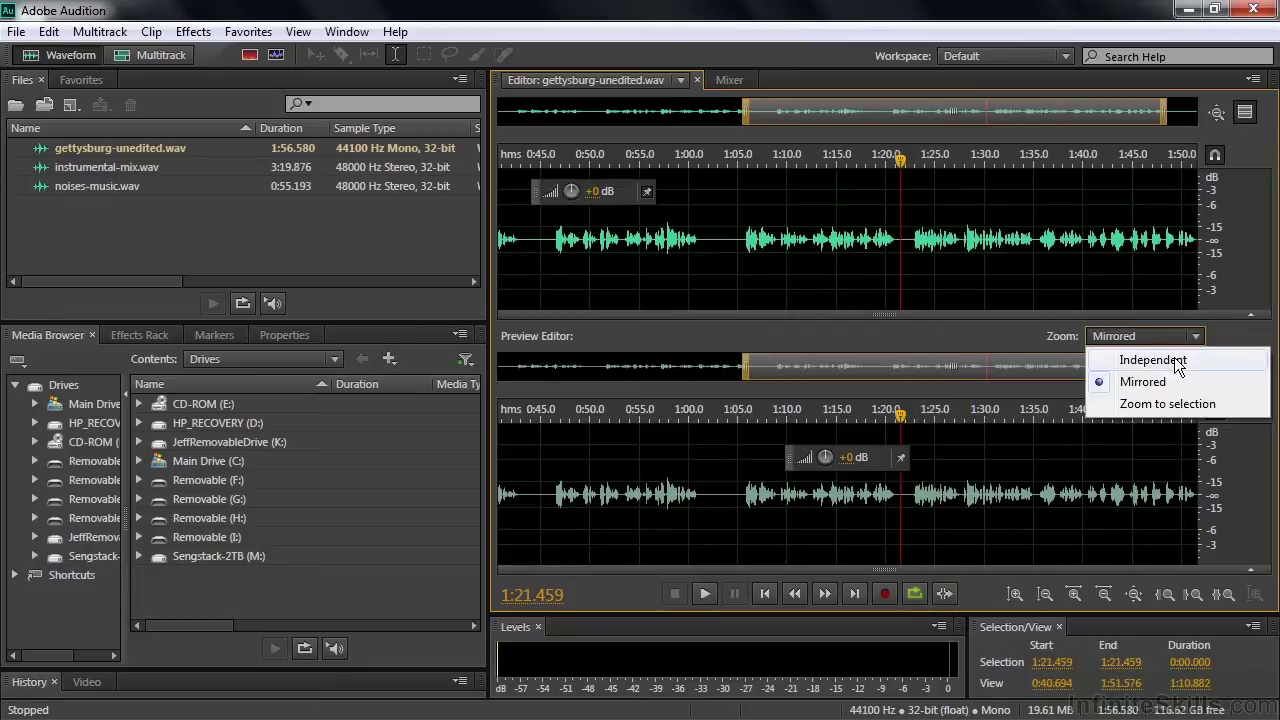
click(1152, 360)
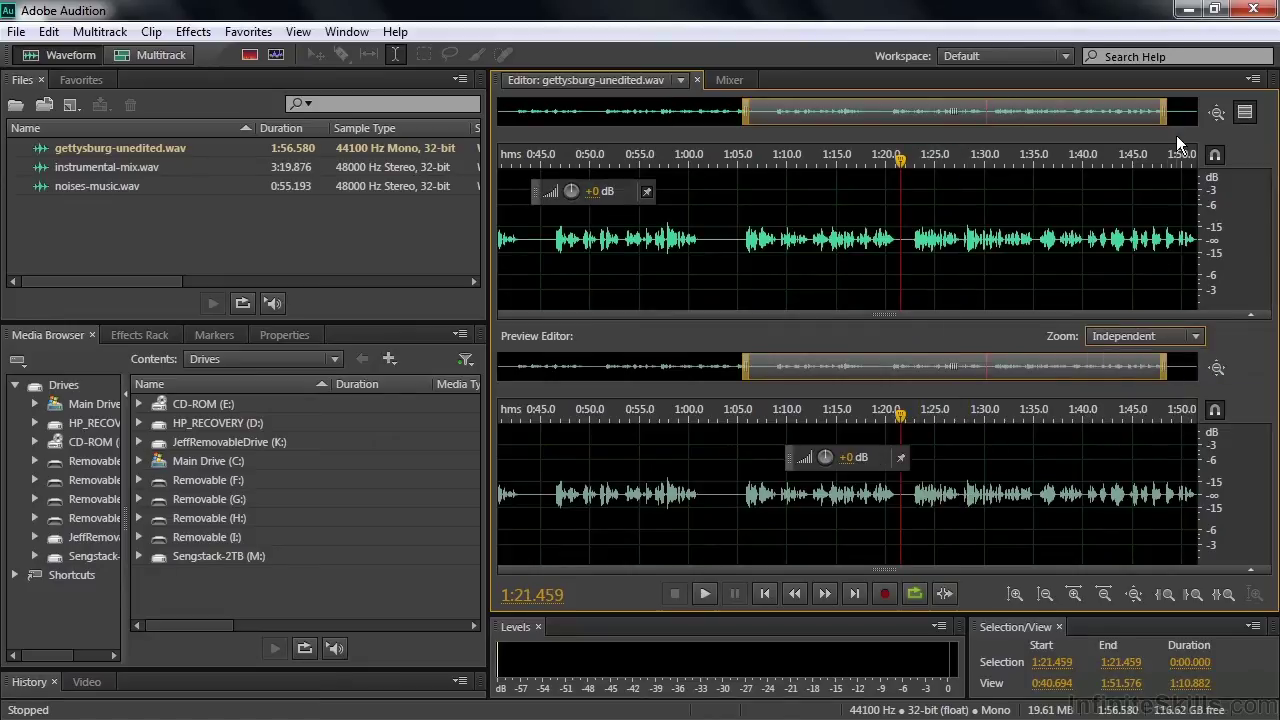
drag(1164, 112, 968, 115)
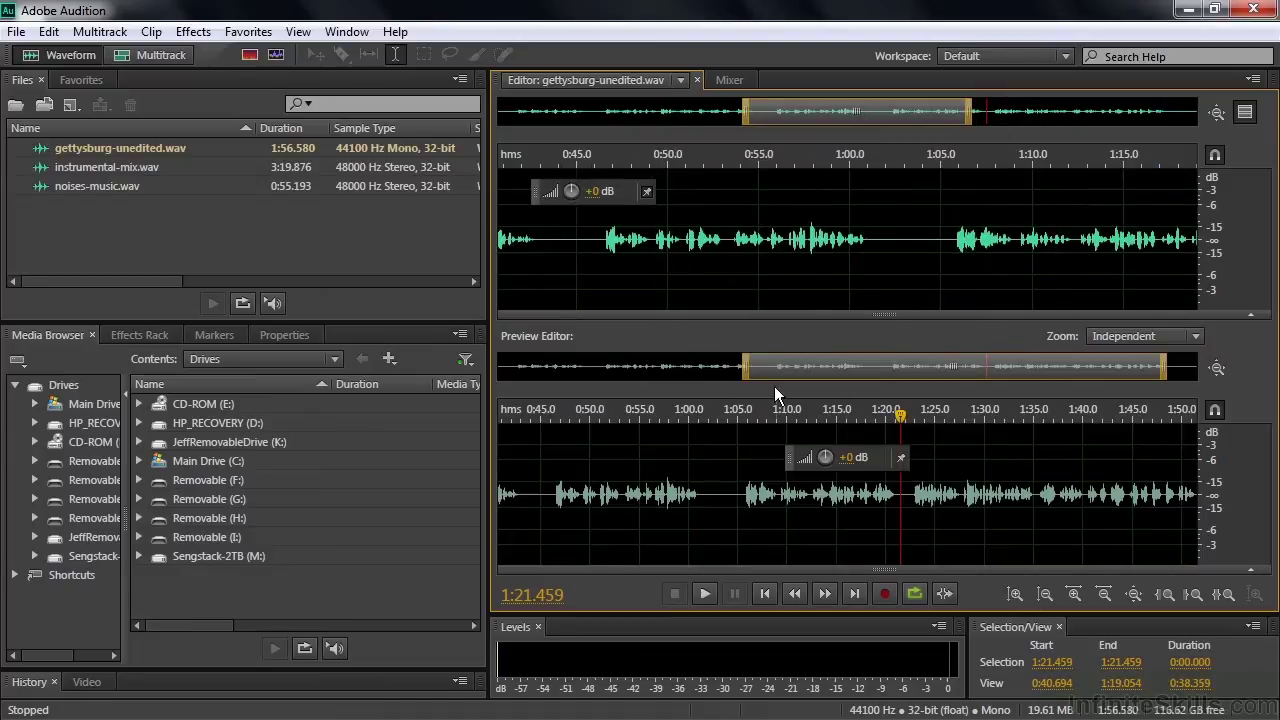
mouse_move(746, 374)
mouse_down()
mouse_move(1005, 366)
mouse_move(815, 375)
mouse_up()
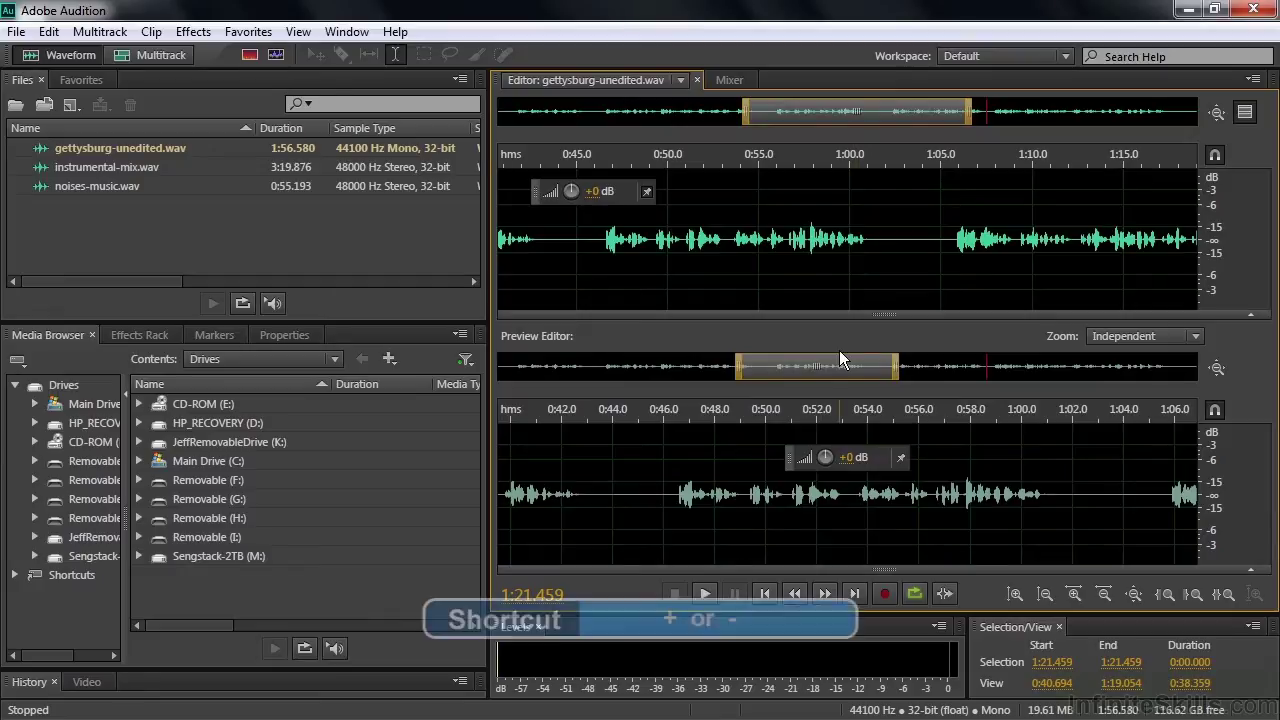
Step: Zoom the main view in and out with +/-, then jump both views to start and end
key(equal)
key(equal)
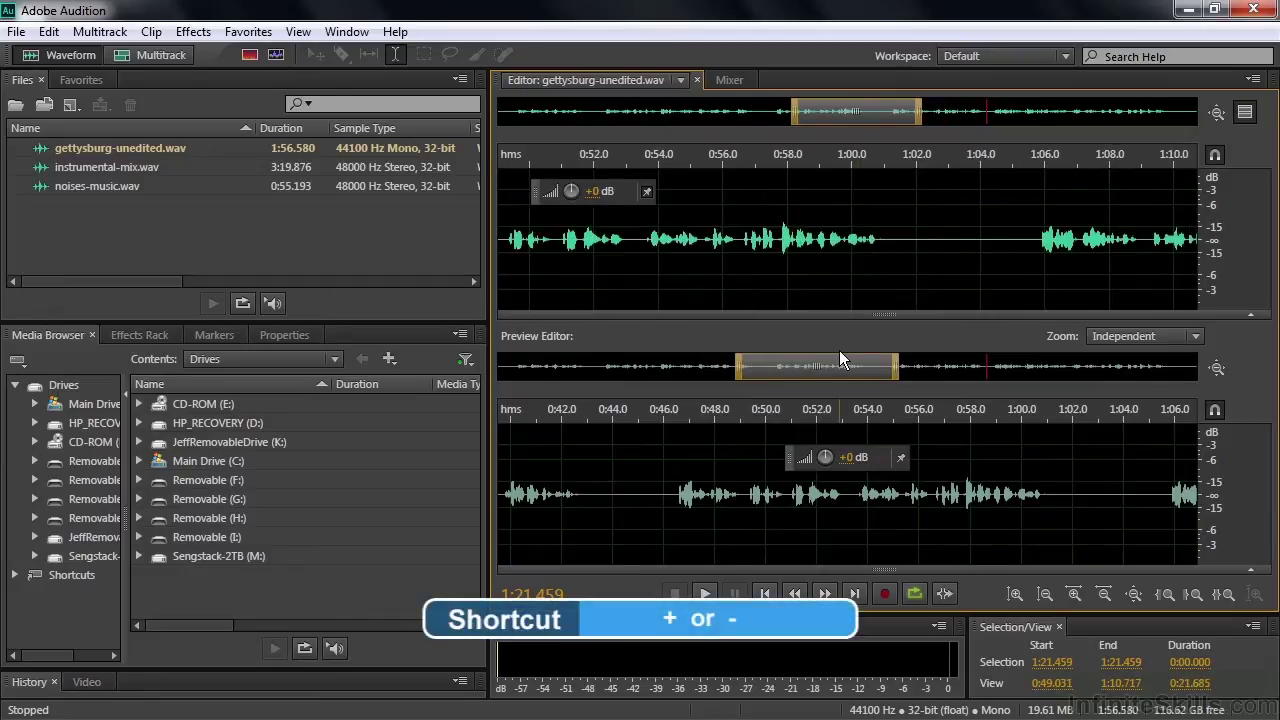
key(equal)
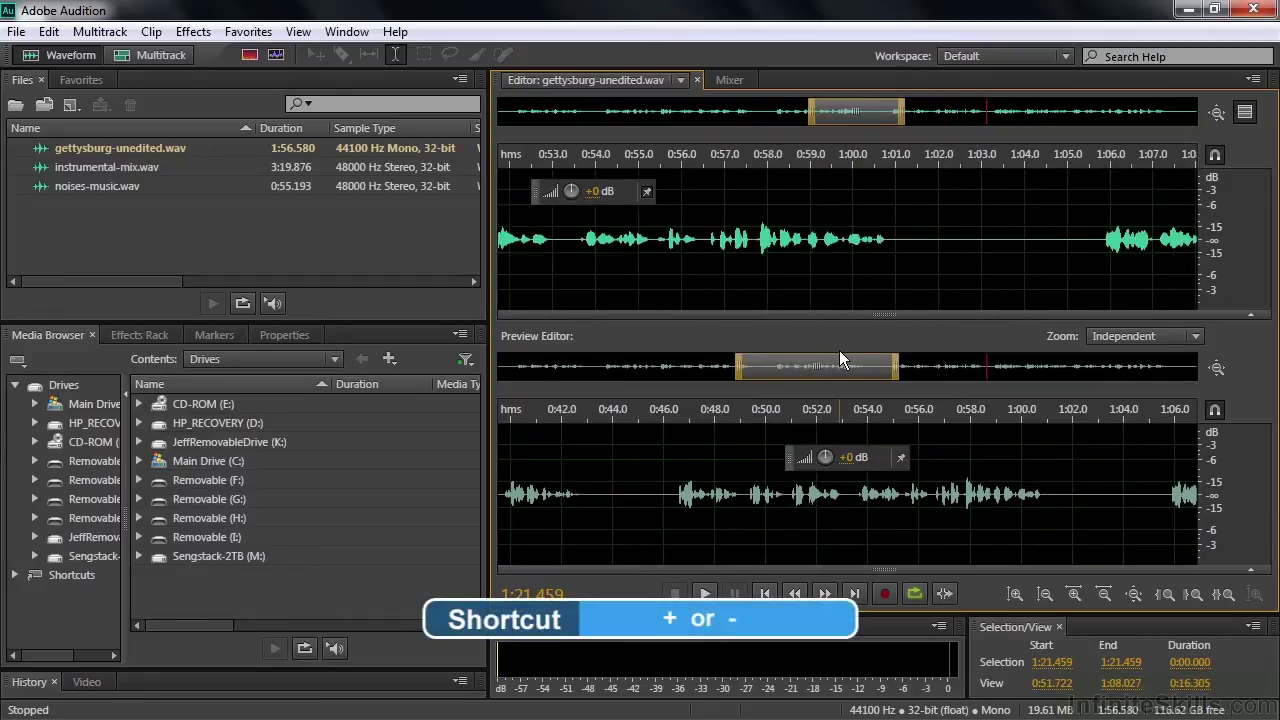
key(minus)
key(minus)
key(minus)
key(minus)
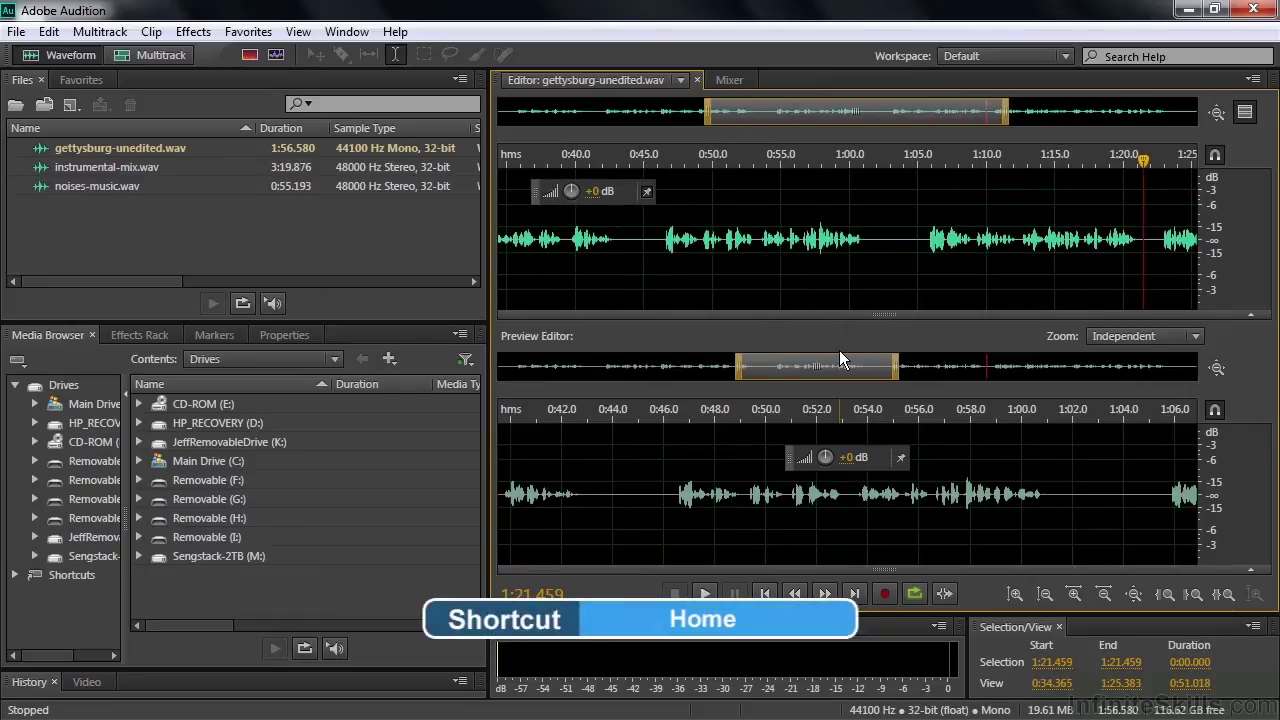
key(Home)
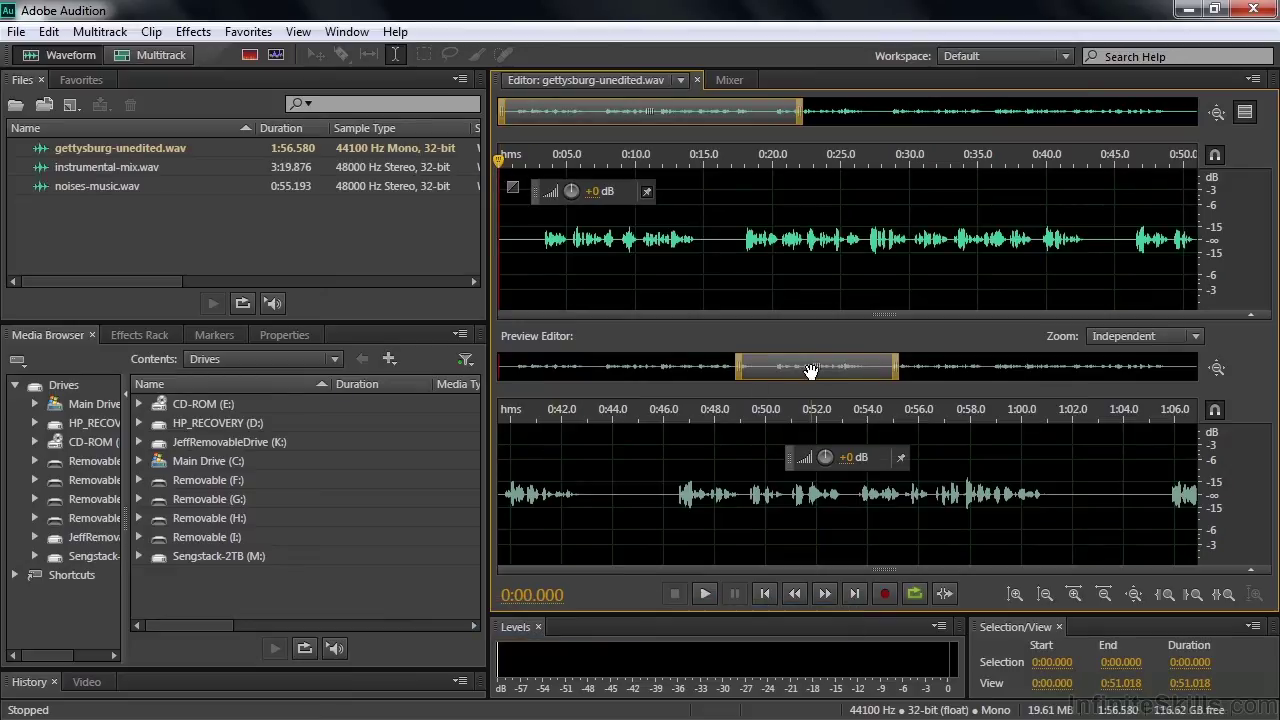
drag(812, 367, 575, 367)
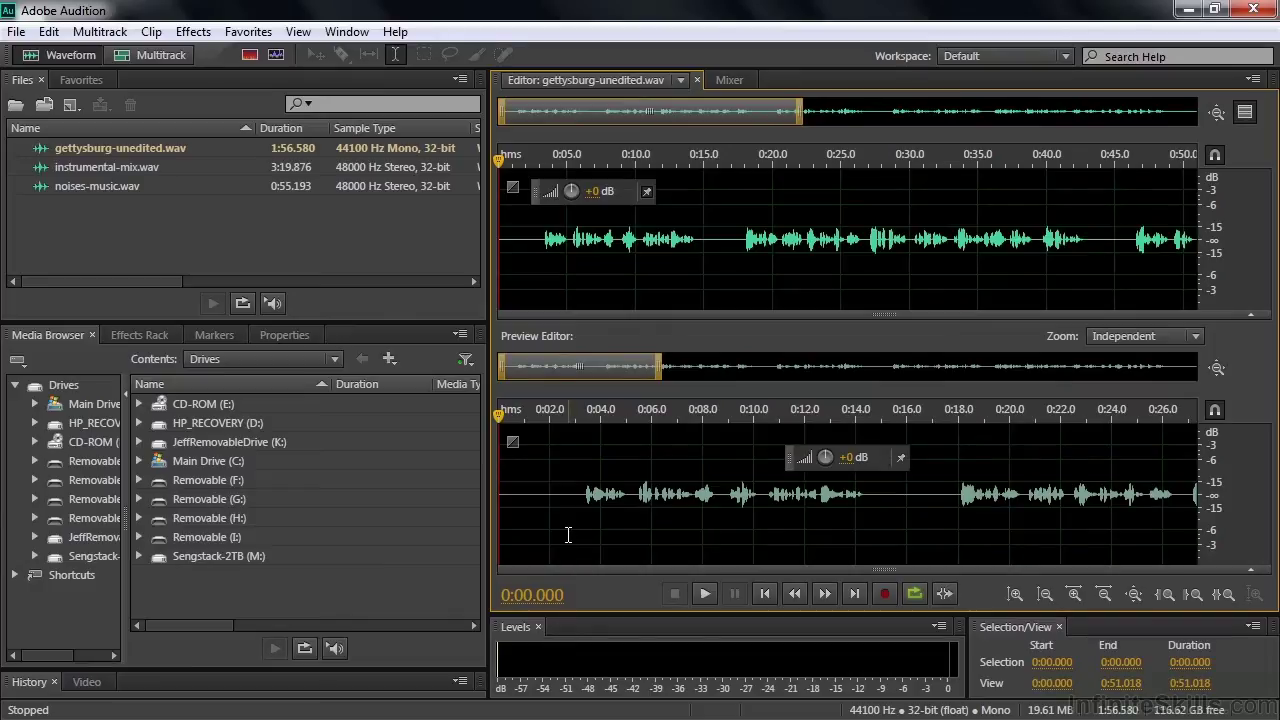
key(End)
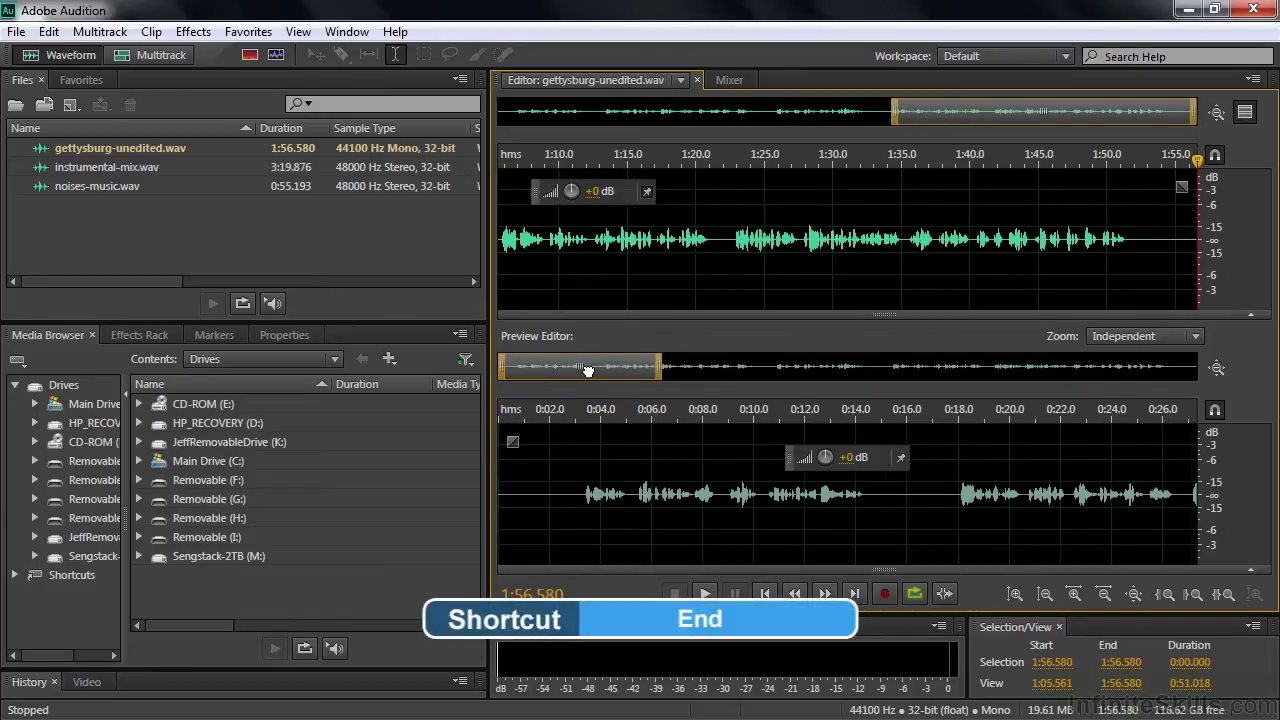
key(End)
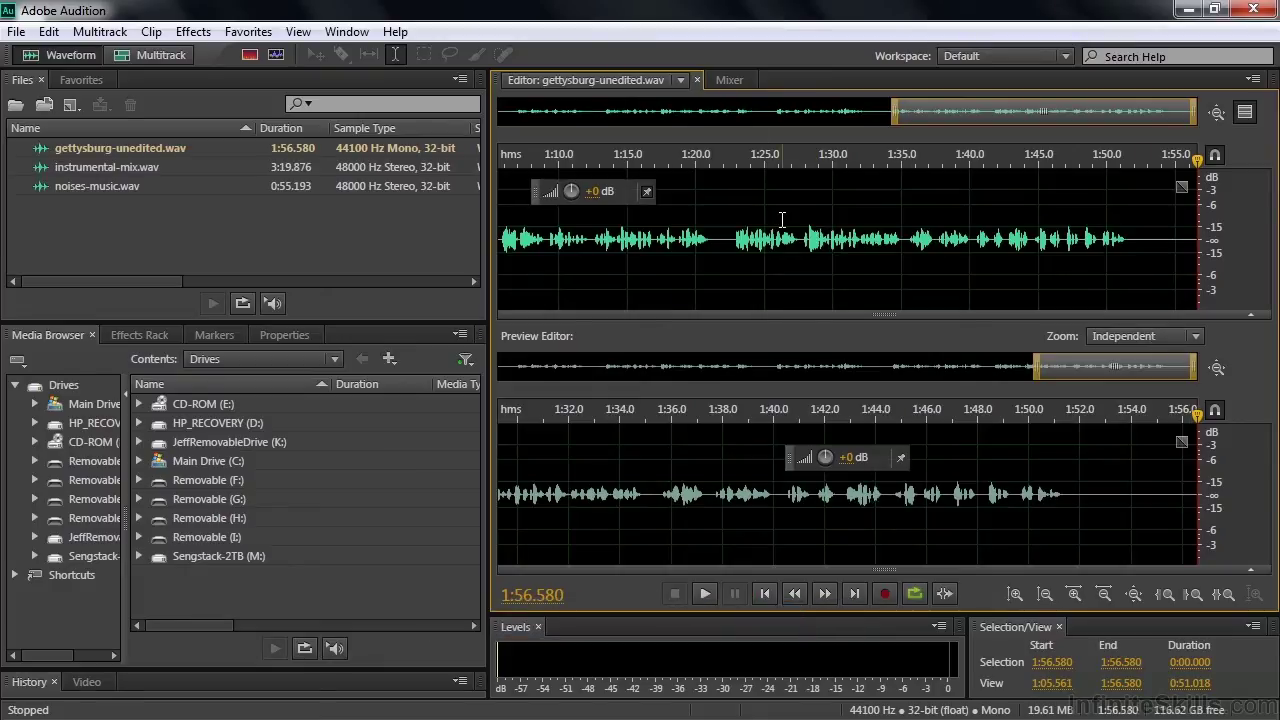
Step: Make Preview zoom follow the selection and select the pause from 1:20.785 to 1:23.000
click(1194, 335)
click(1181, 402)
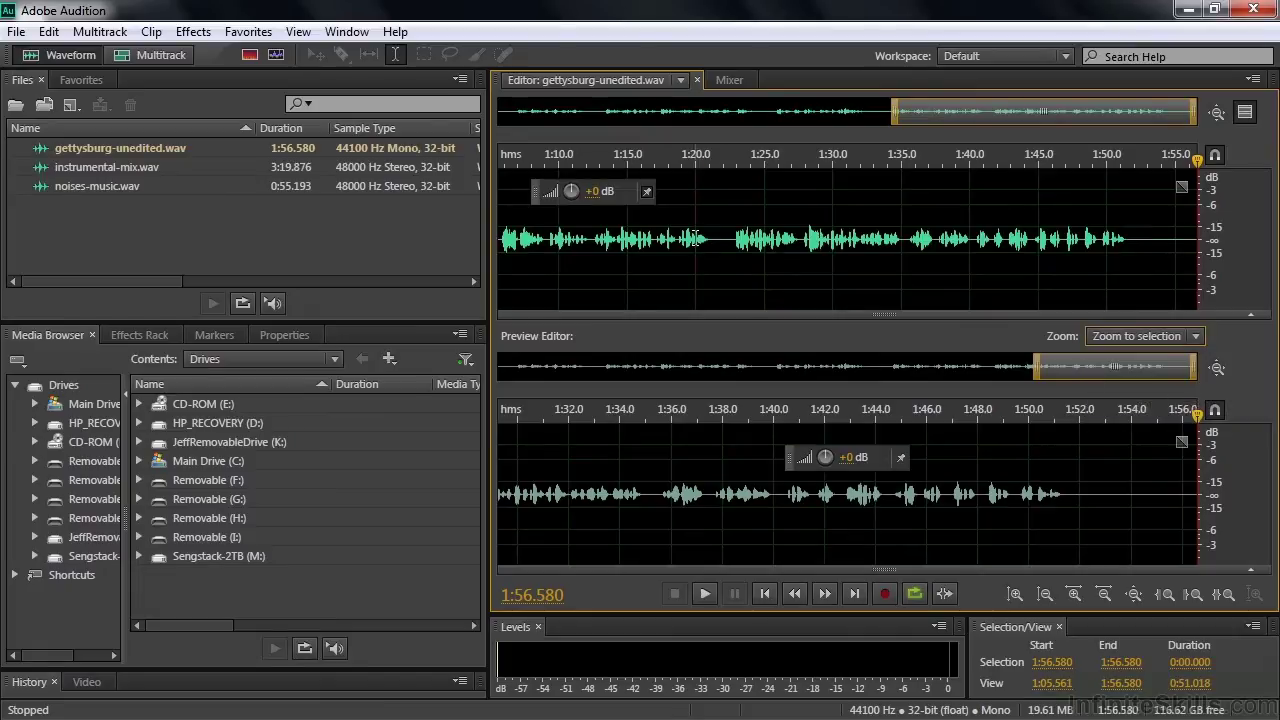
drag(697, 240, 747, 238)
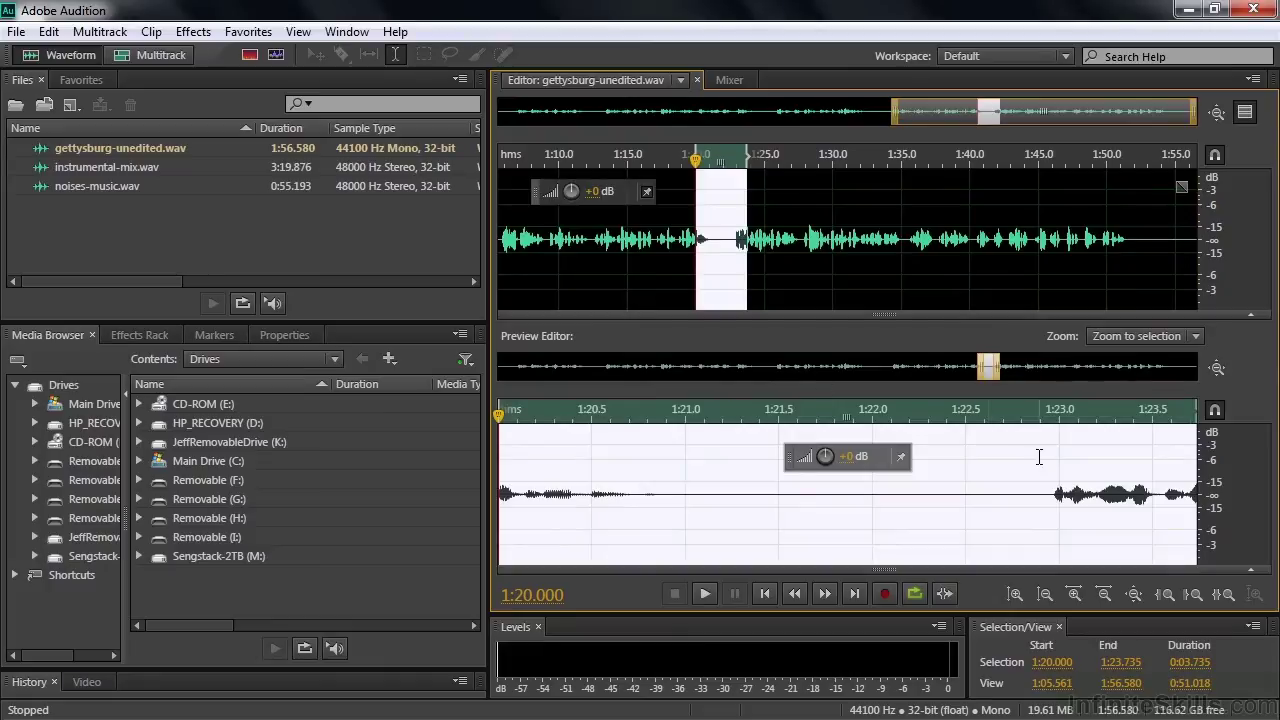
click(680, 498)
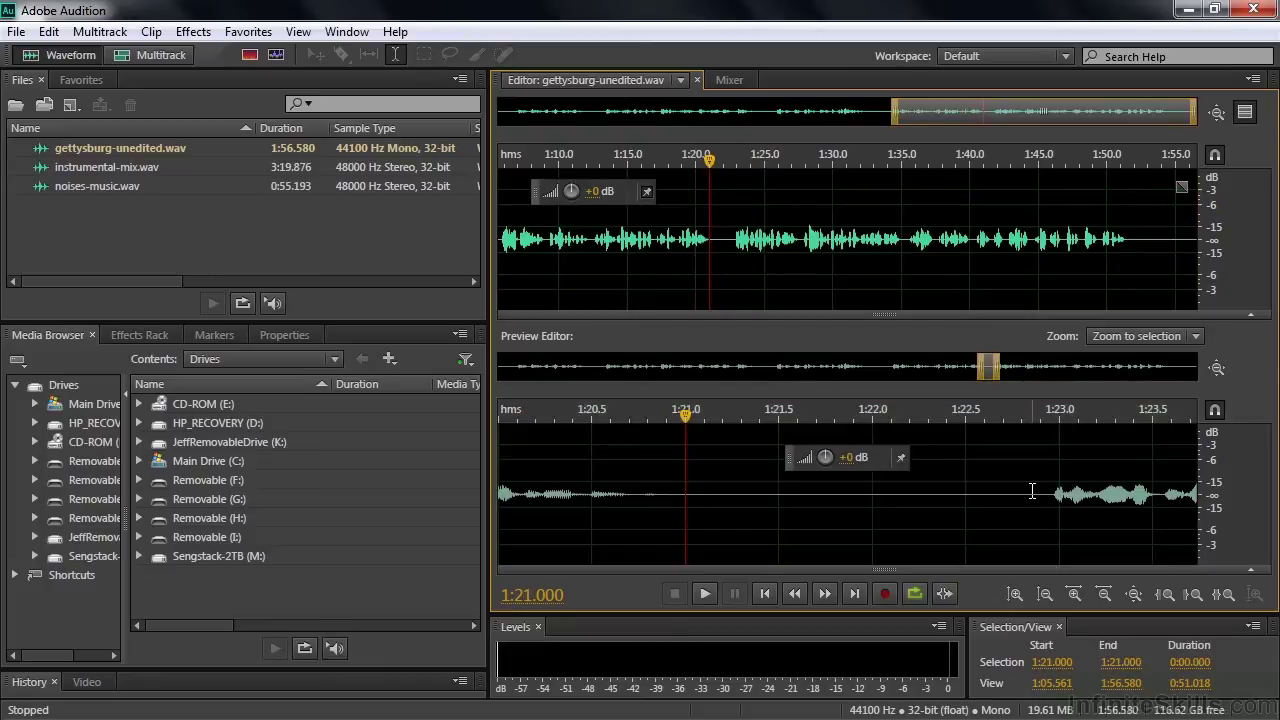
drag(645, 491, 1059, 491)
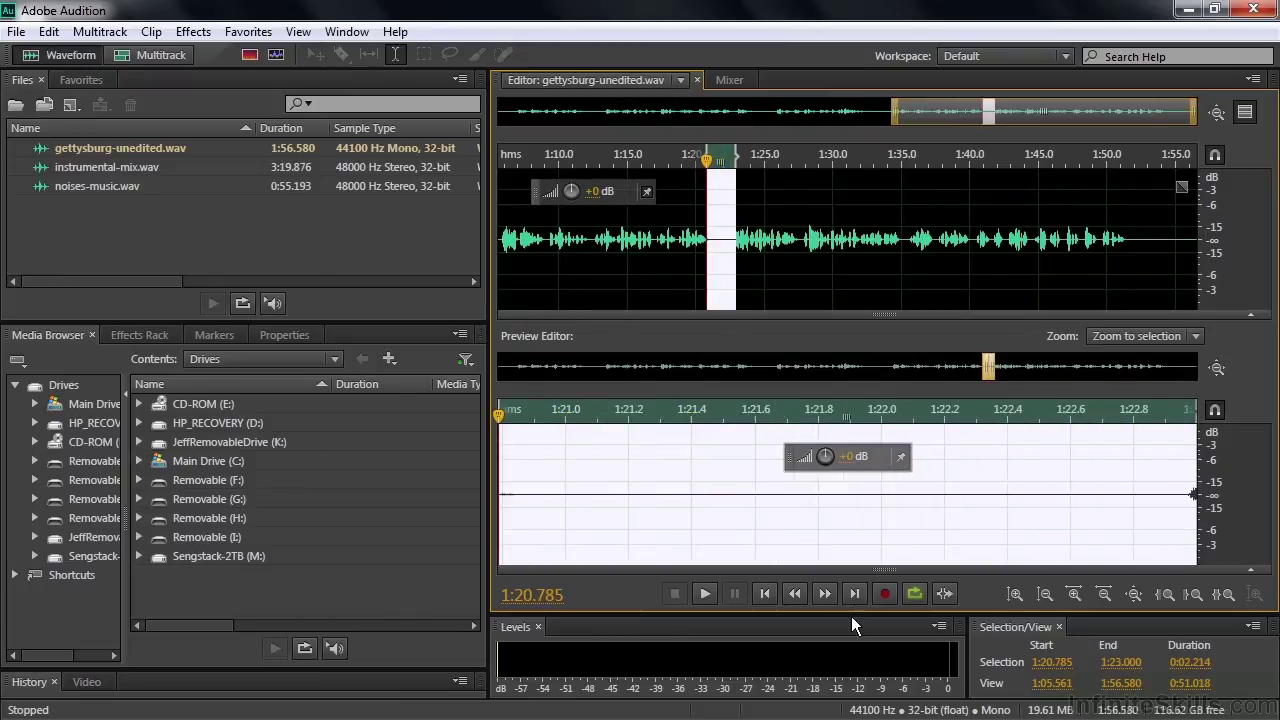
Step: Zoom both the preview and main editor out to the full recording
click(1216, 368)
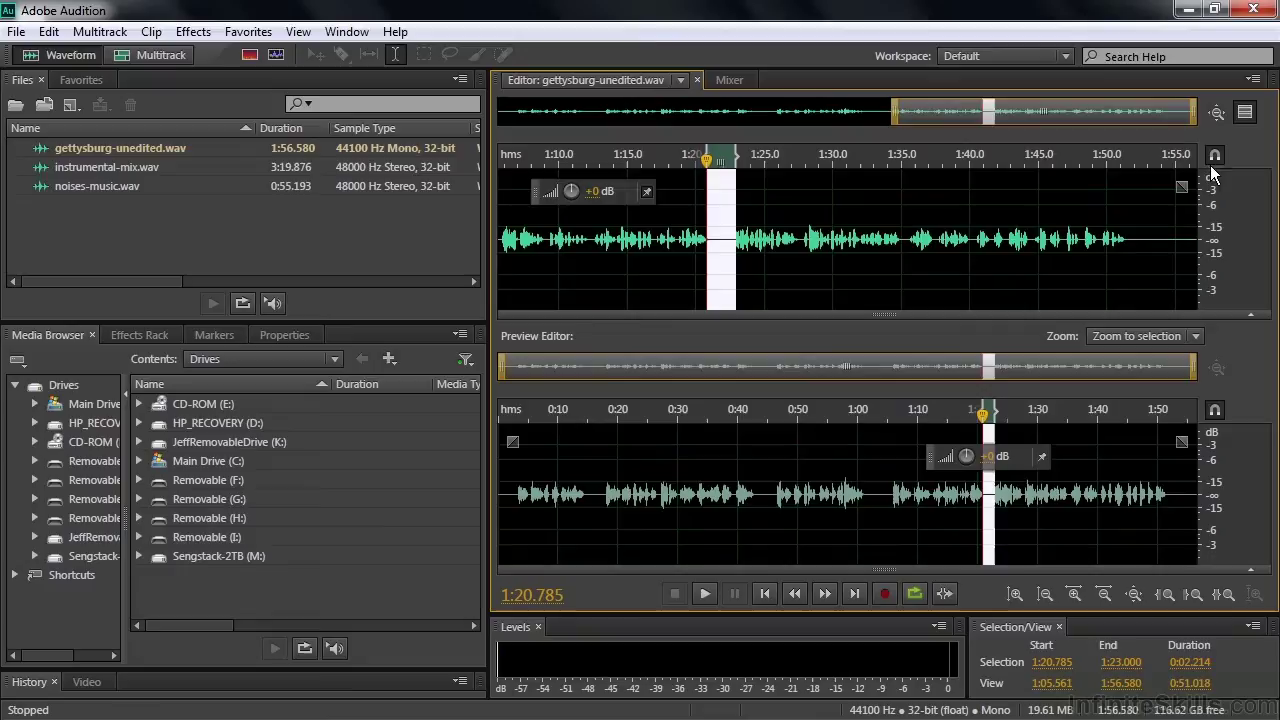
click(1216, 112)
click(1194, 336)
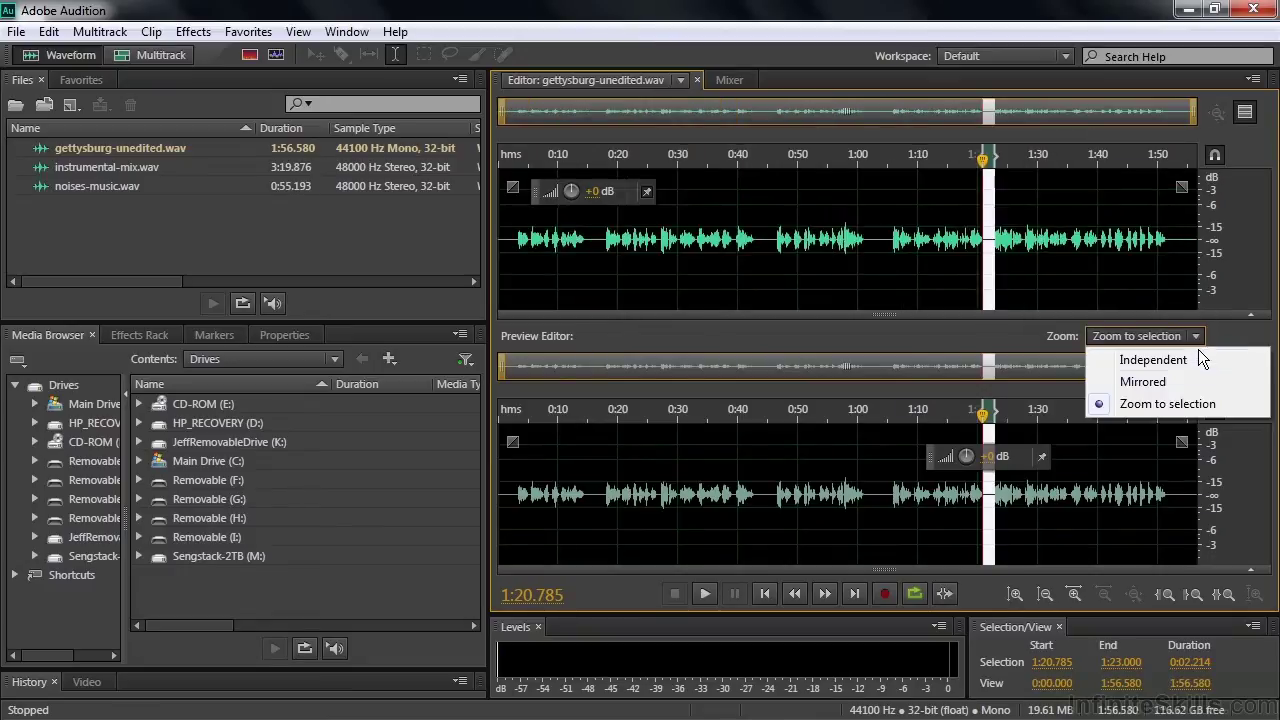
Step: Set Preview zoom to Mirrored, deselect, and return the playhead to 0:00.000
click(1155, 383)
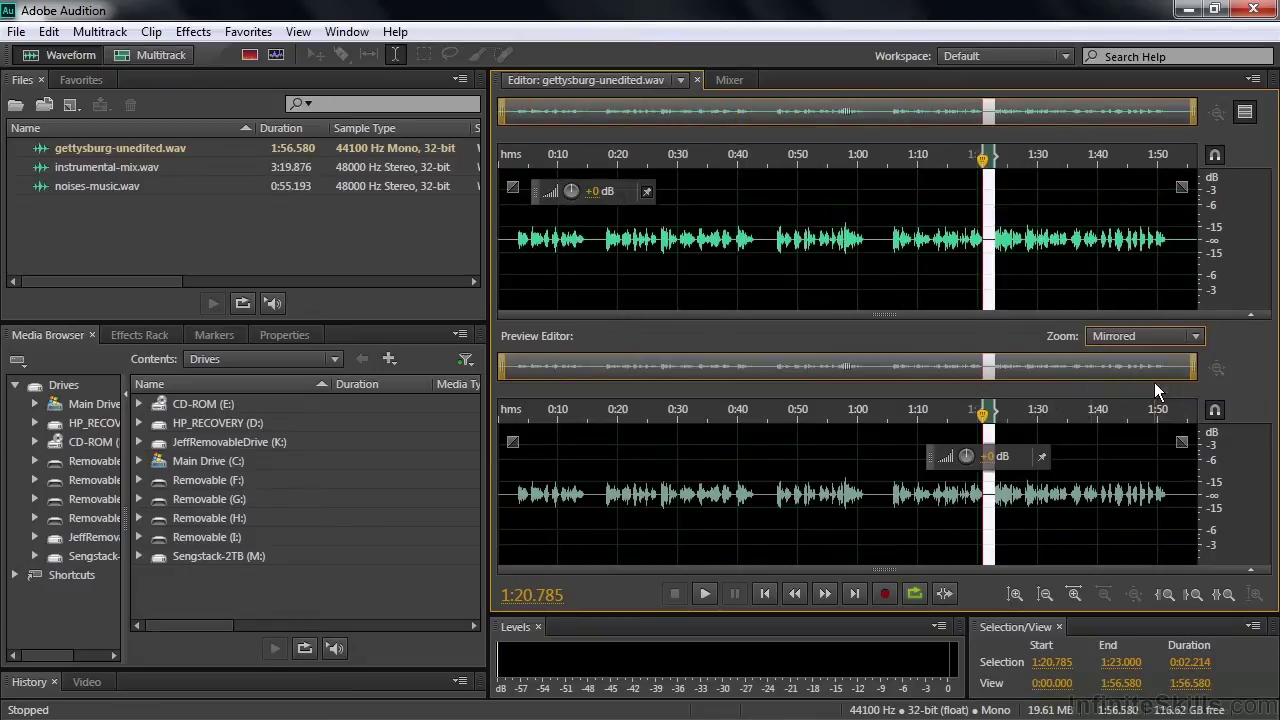
click(886, 450)
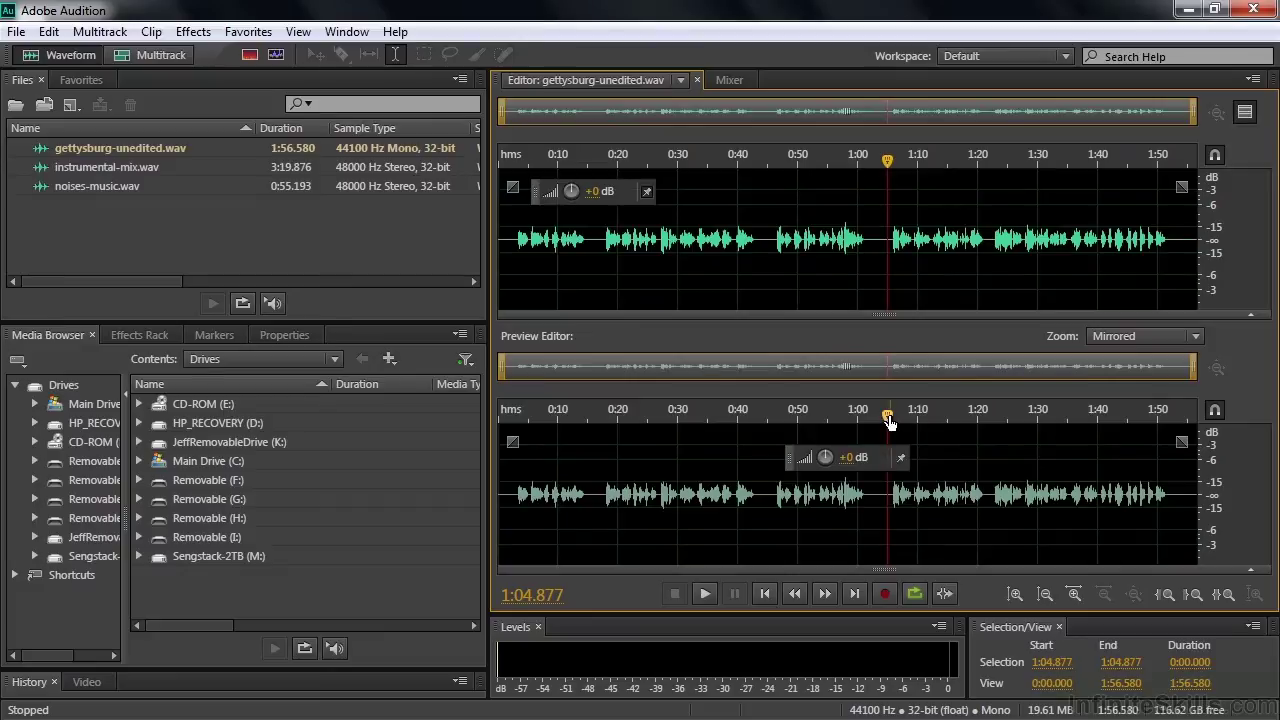
mouse_move(889, 162)
mouse_down()
mouse_move(566, 175)
mouse_move(500, 162)
mouse_up()
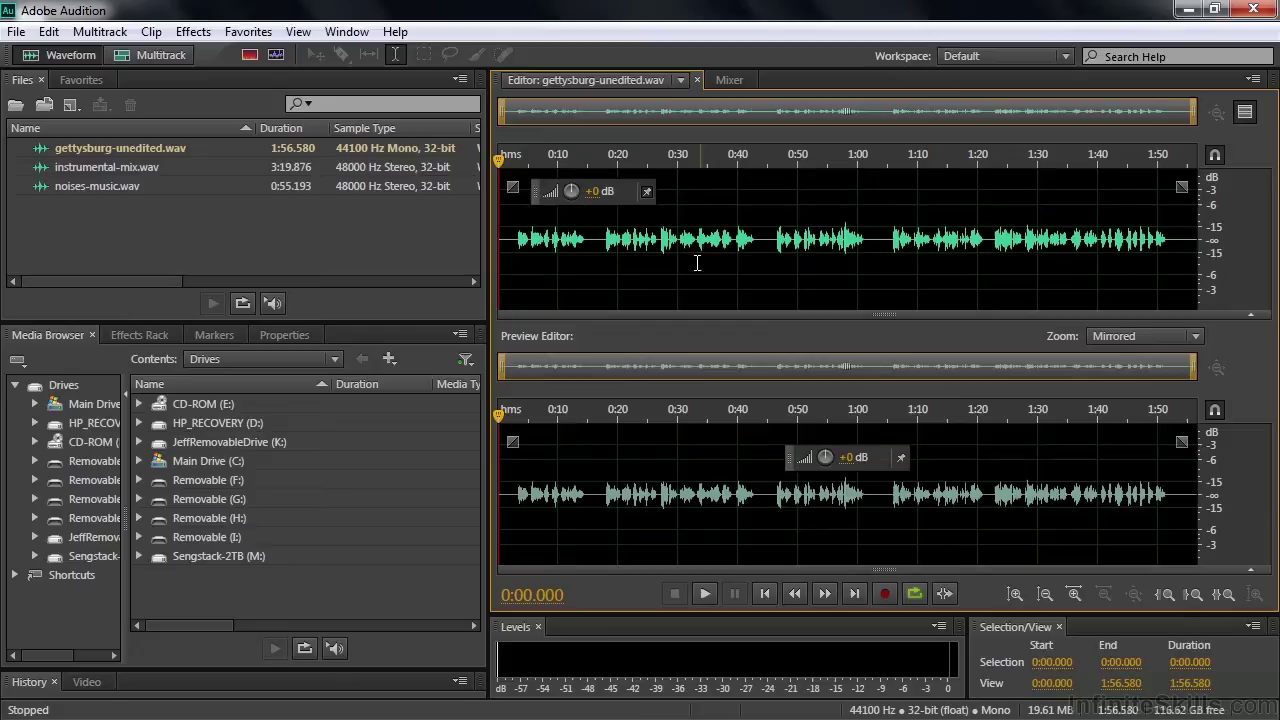
Step: Switch Preview zoom to Independent and delete the quiet first 2.669 seconds
click(1197, 336)
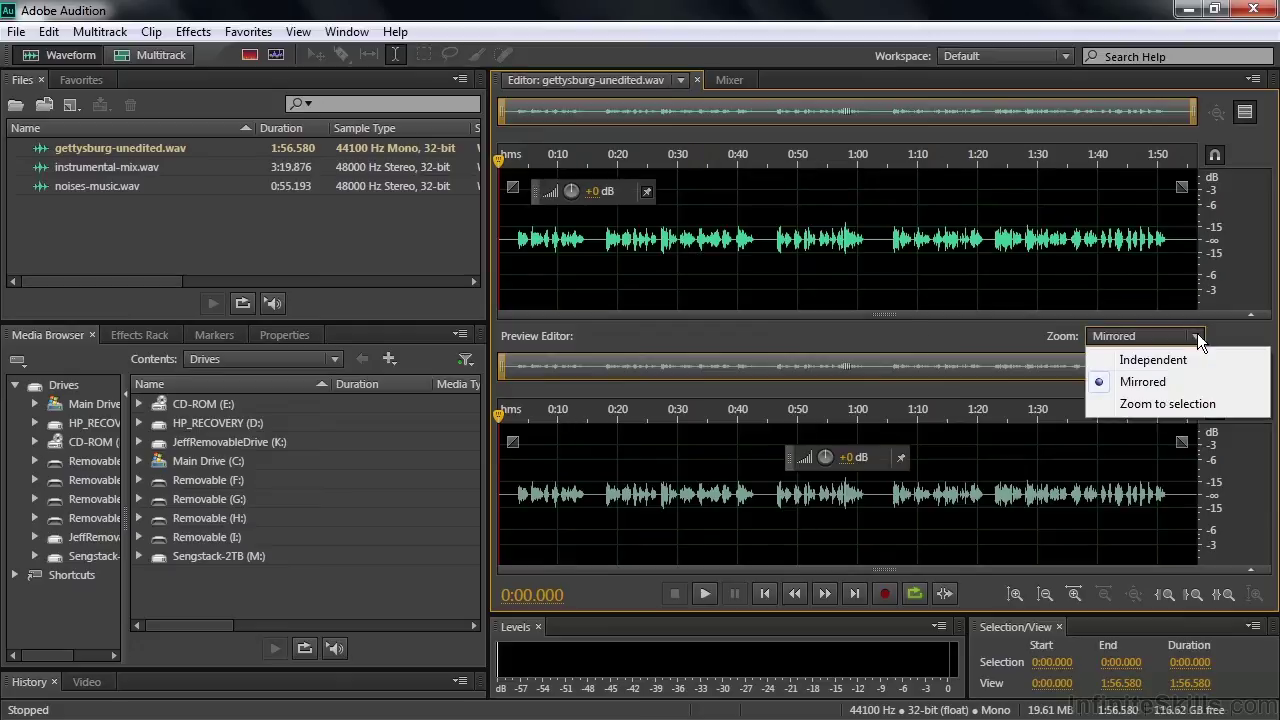
click(1184, 358)
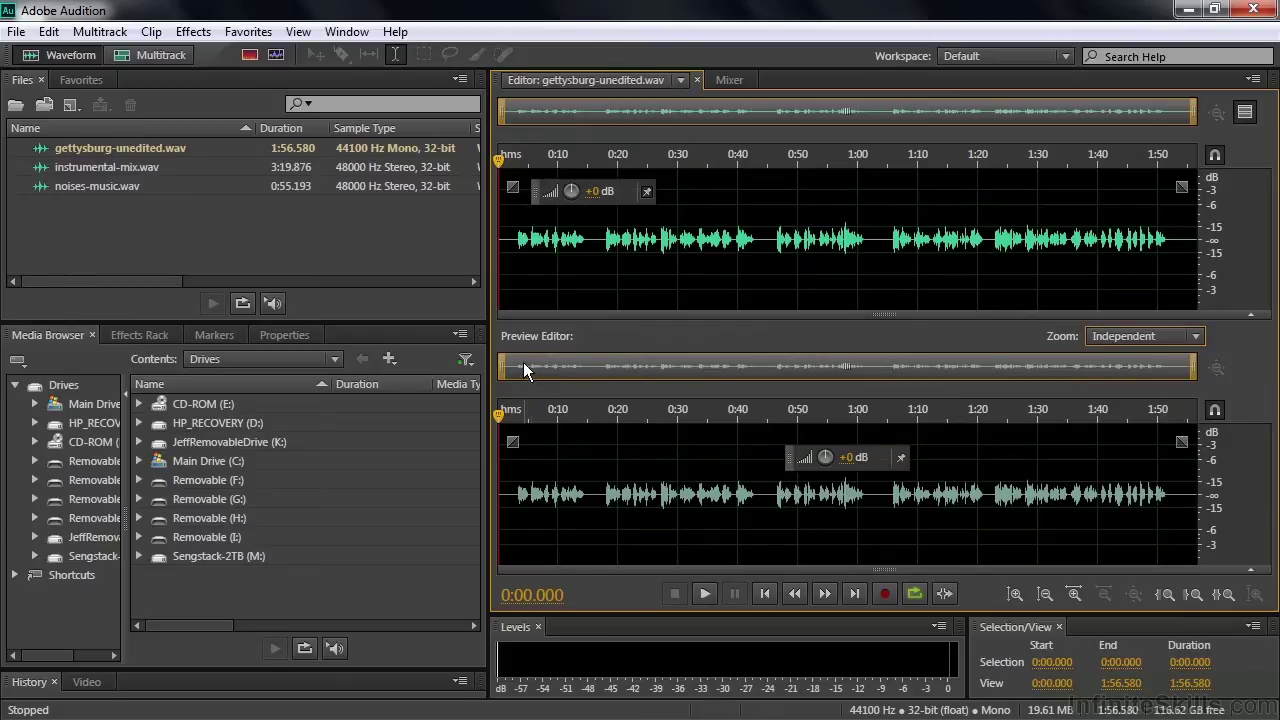
mouse_move(502, 366)
mouse_down()
mouse_move(1150, 362)
mouse_move(514, 398)
mouse_up()
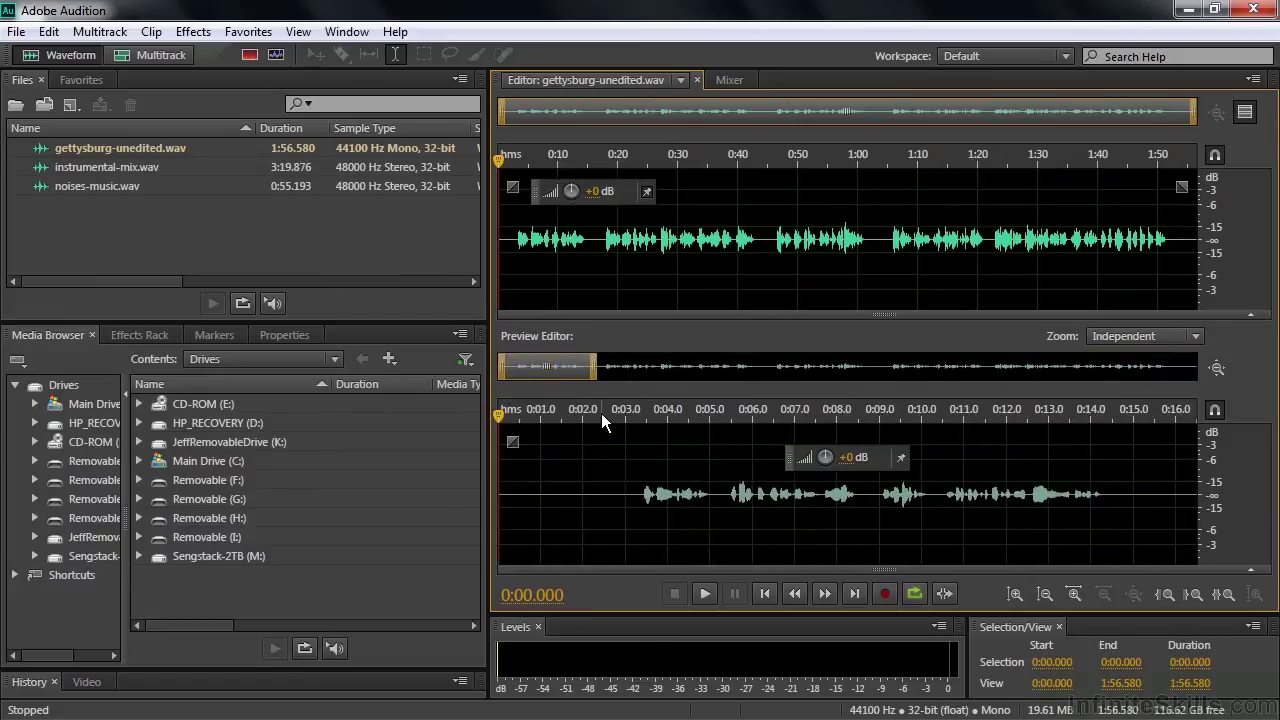
click(601, 413)
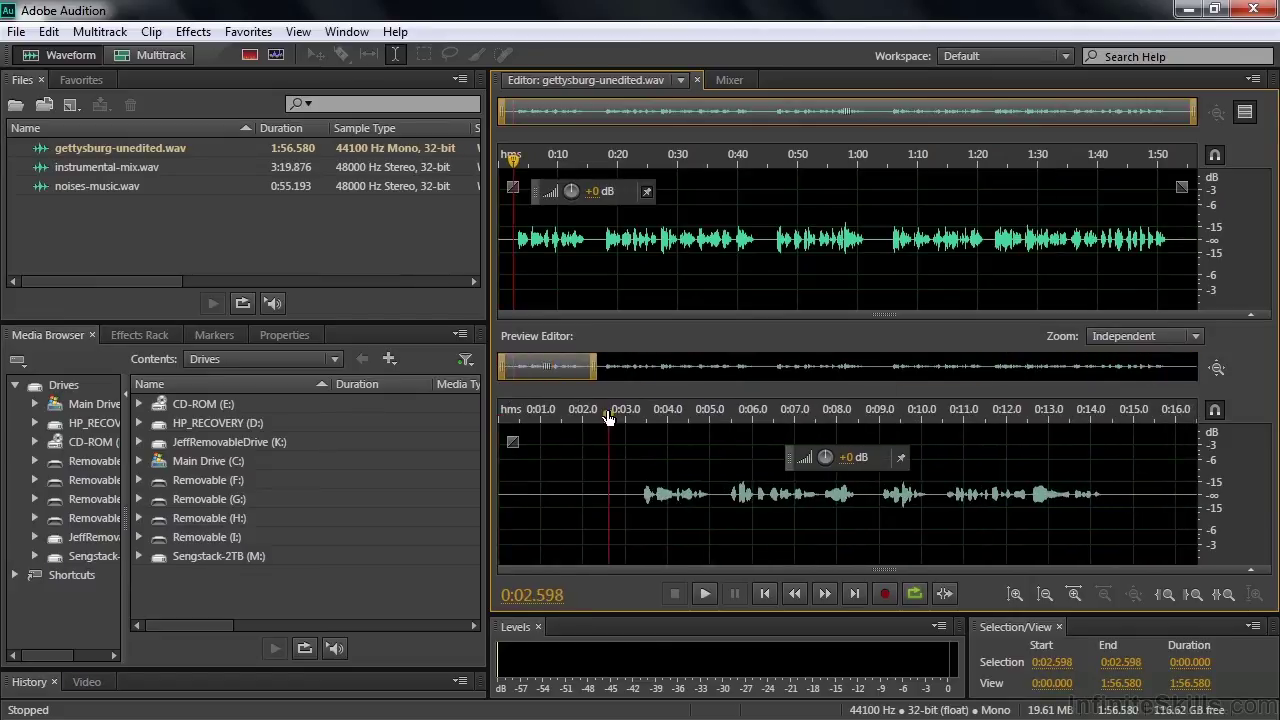
drag(611, 480, 492, 500)
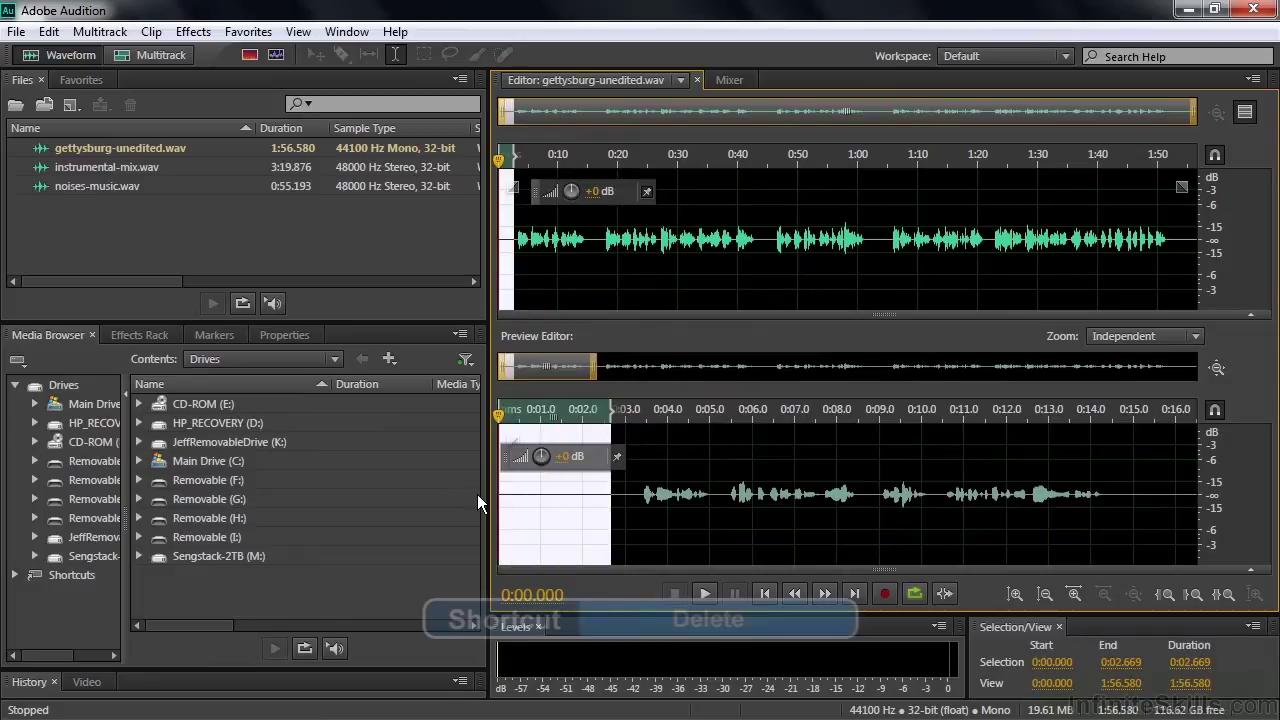
key(Delete)
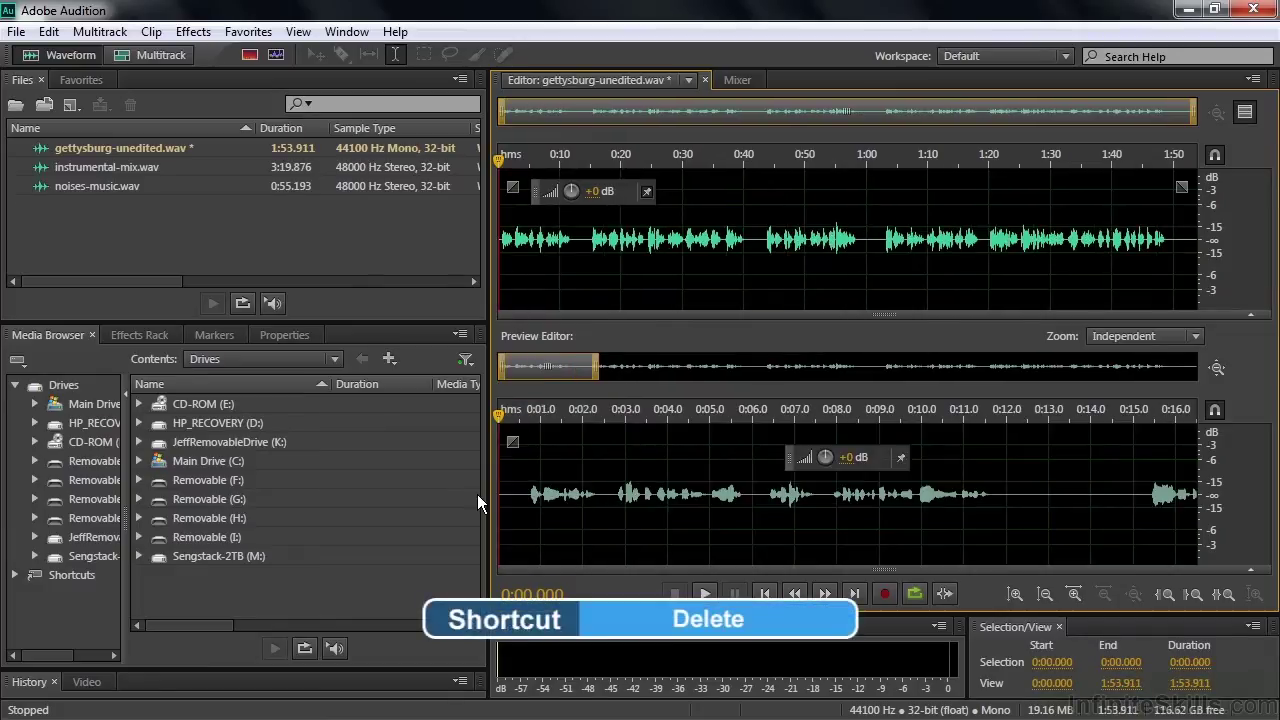
Step: Delete the tail after 1:49.588 from the end of the recording
drag(551, 366, 1234, 343)
drag(1015, 490, 1236, 495)
key(Delete)
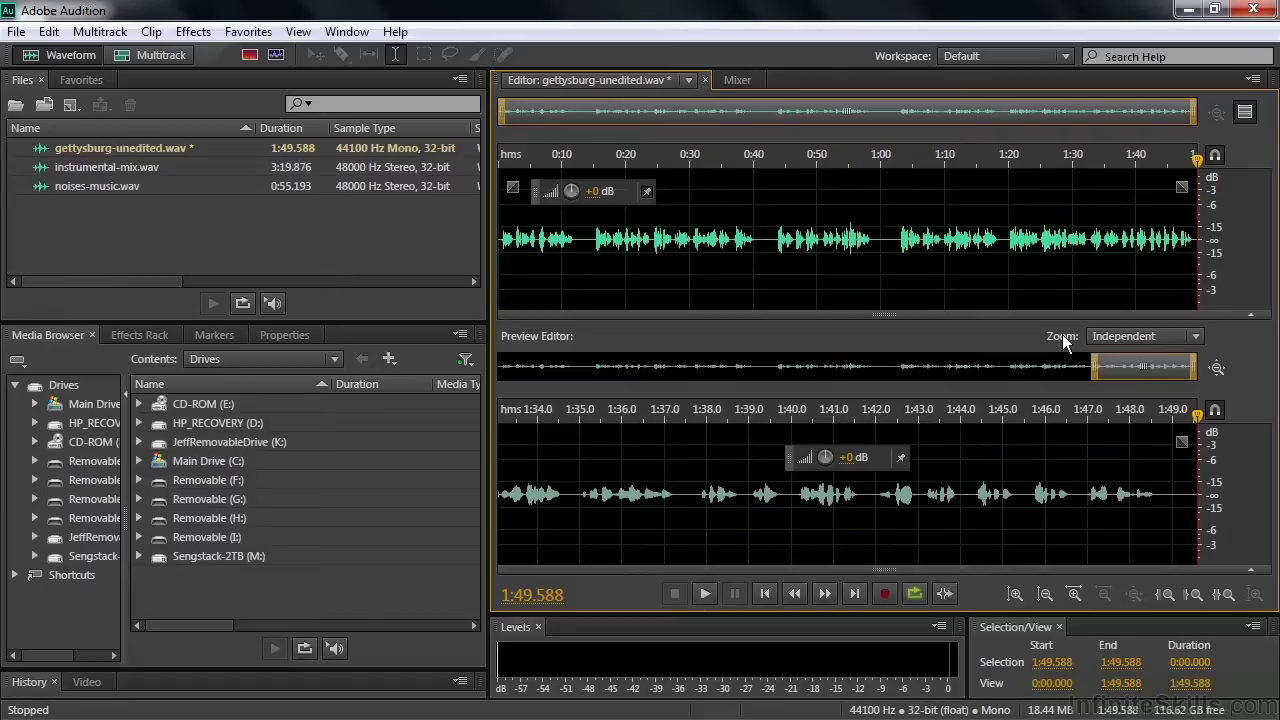
Step: Set Preview zoom to the selection and select 0:56.910 to 1:05.533
click(1195, 336)
click(1183, 406)
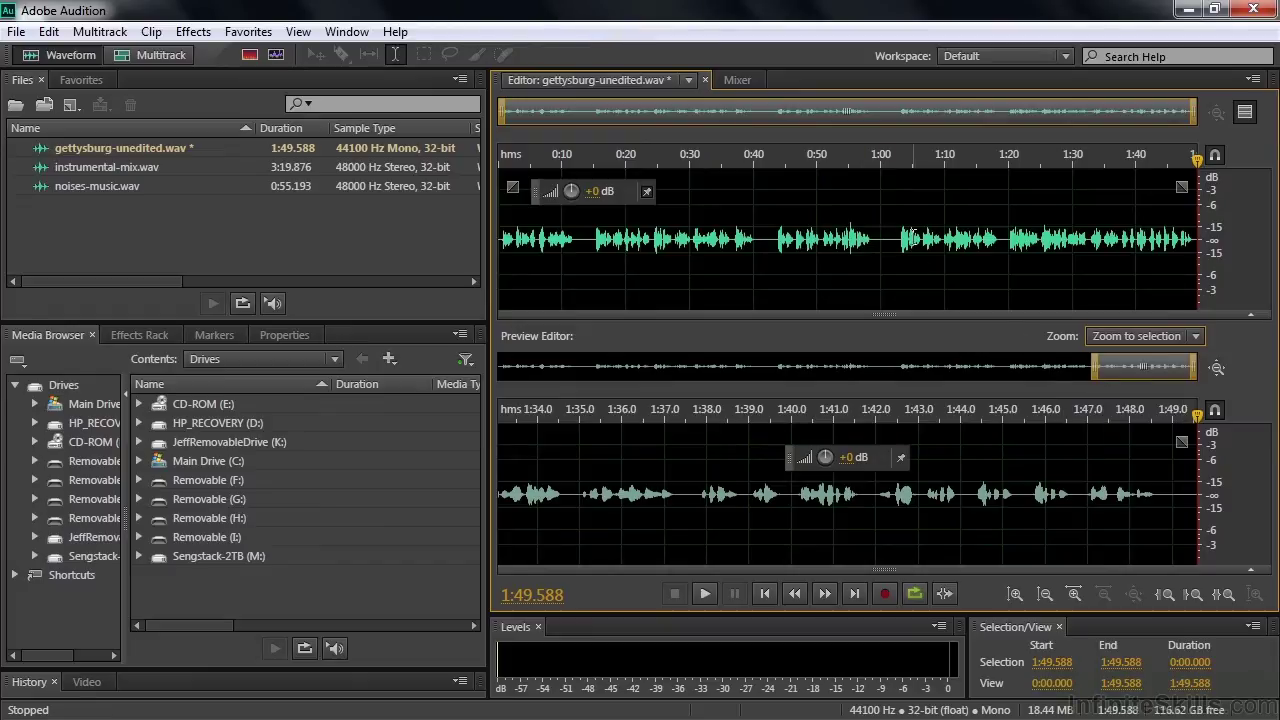
click(861, 238)
drag(861, 238, 916, 238)
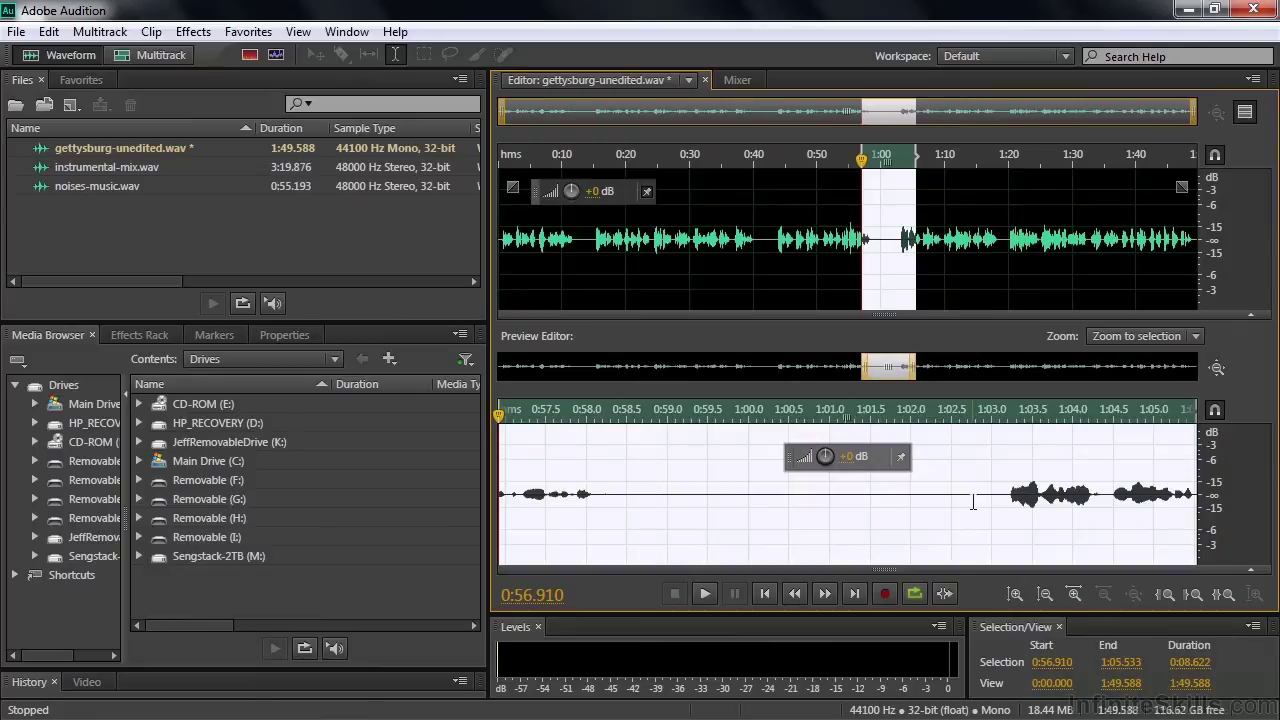
Step: Listen for the pause by playing briefly from 0:58.304 and 0:57.700
click(611, 506)
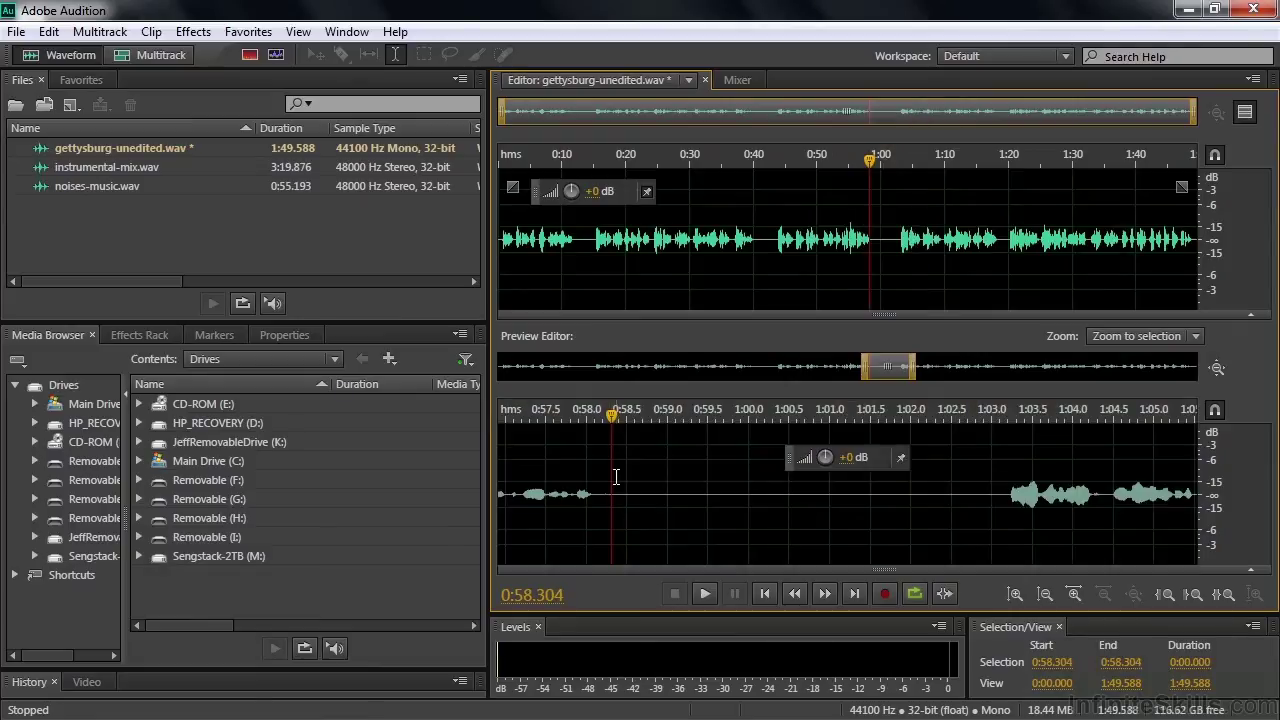
key(space)
click(556, 446)
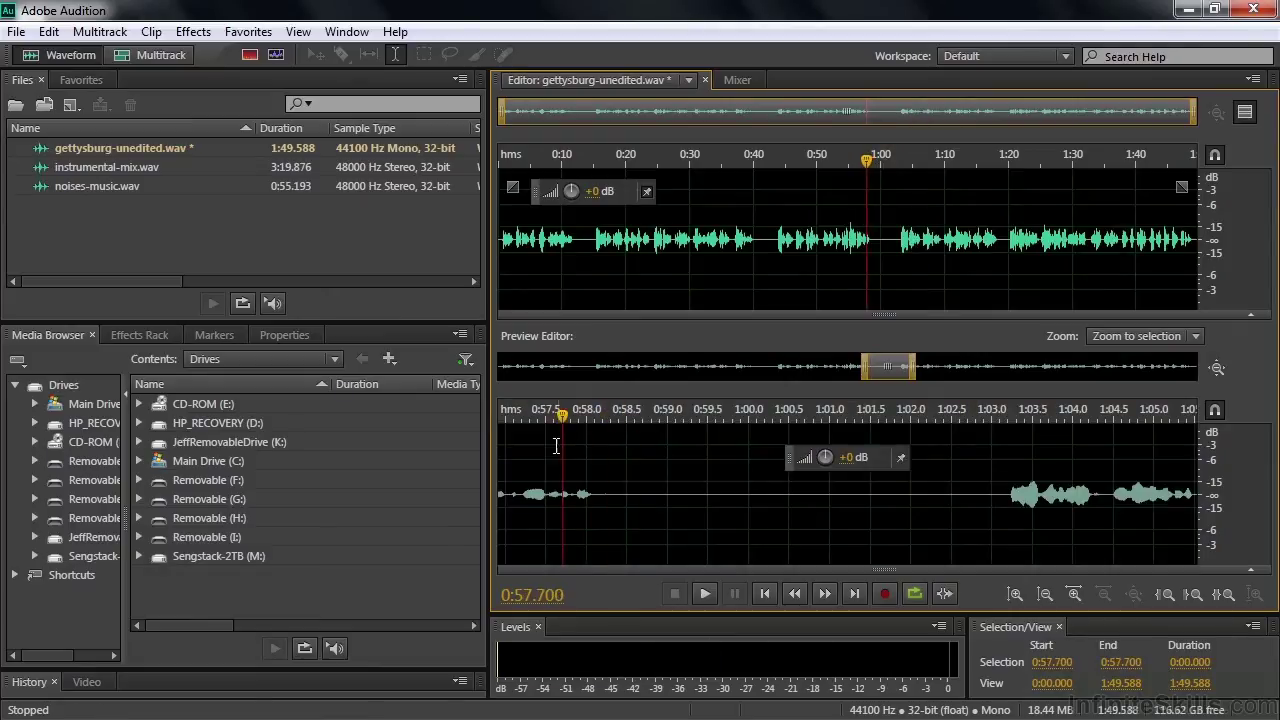
key(space)
click(648, 496)
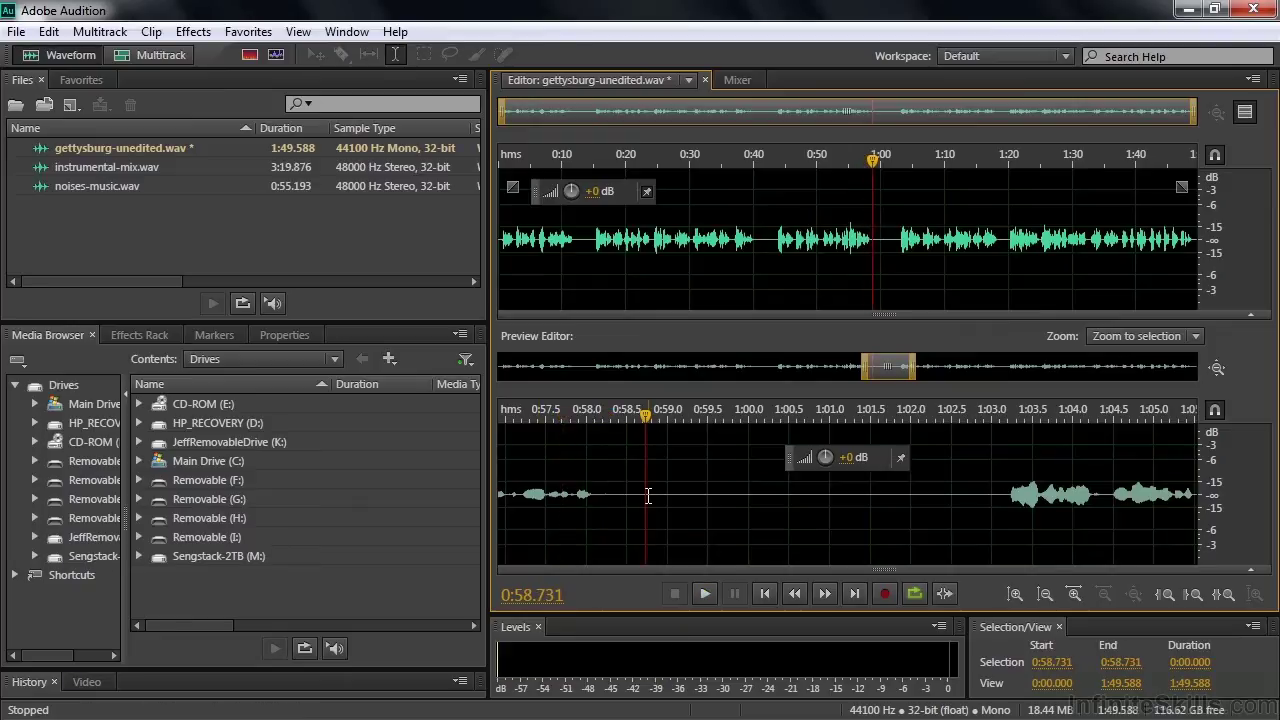
Step: Add Marker 07 at 0:58.731 and Marker 08 at 1:02.967 around the pause
key(m)
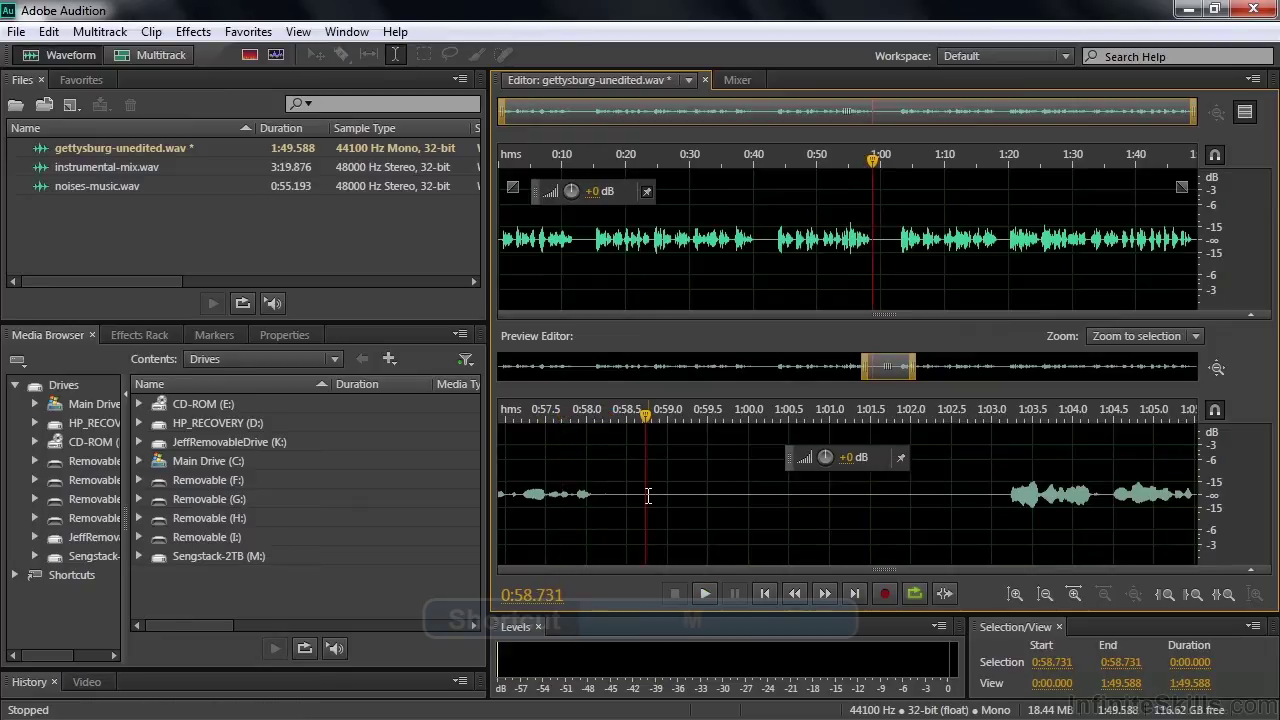
key(m)
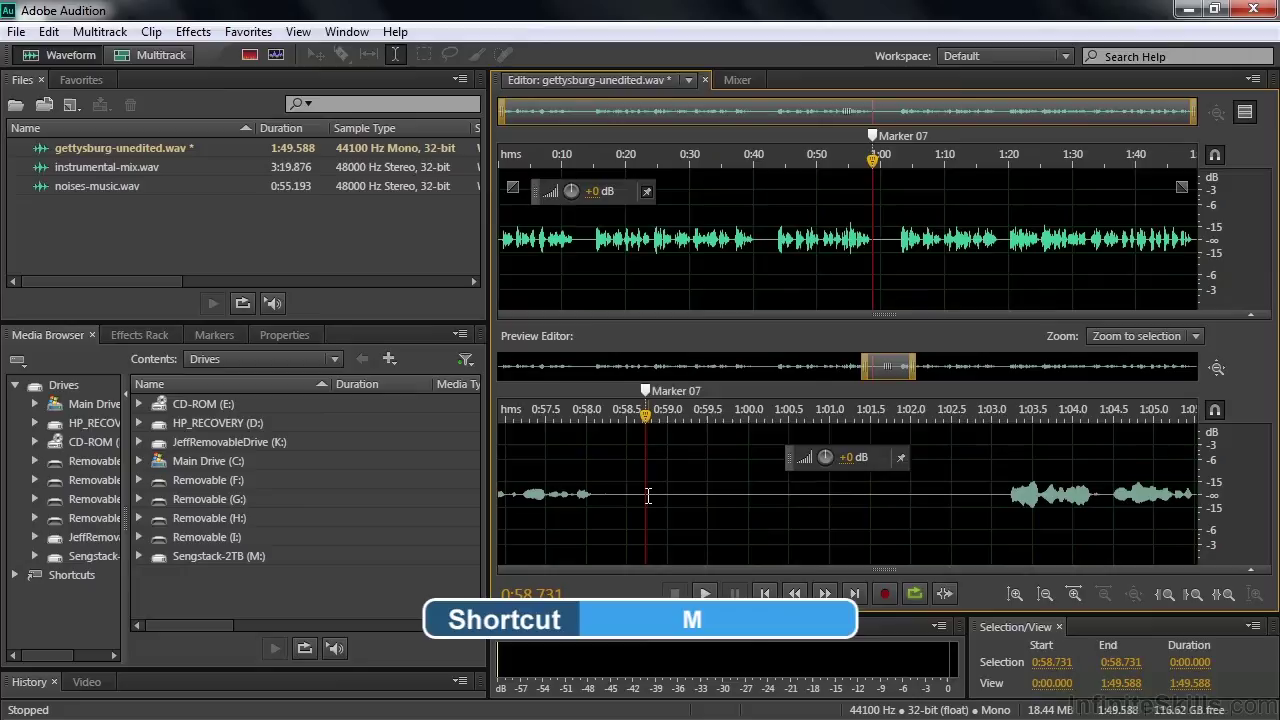
key(space)
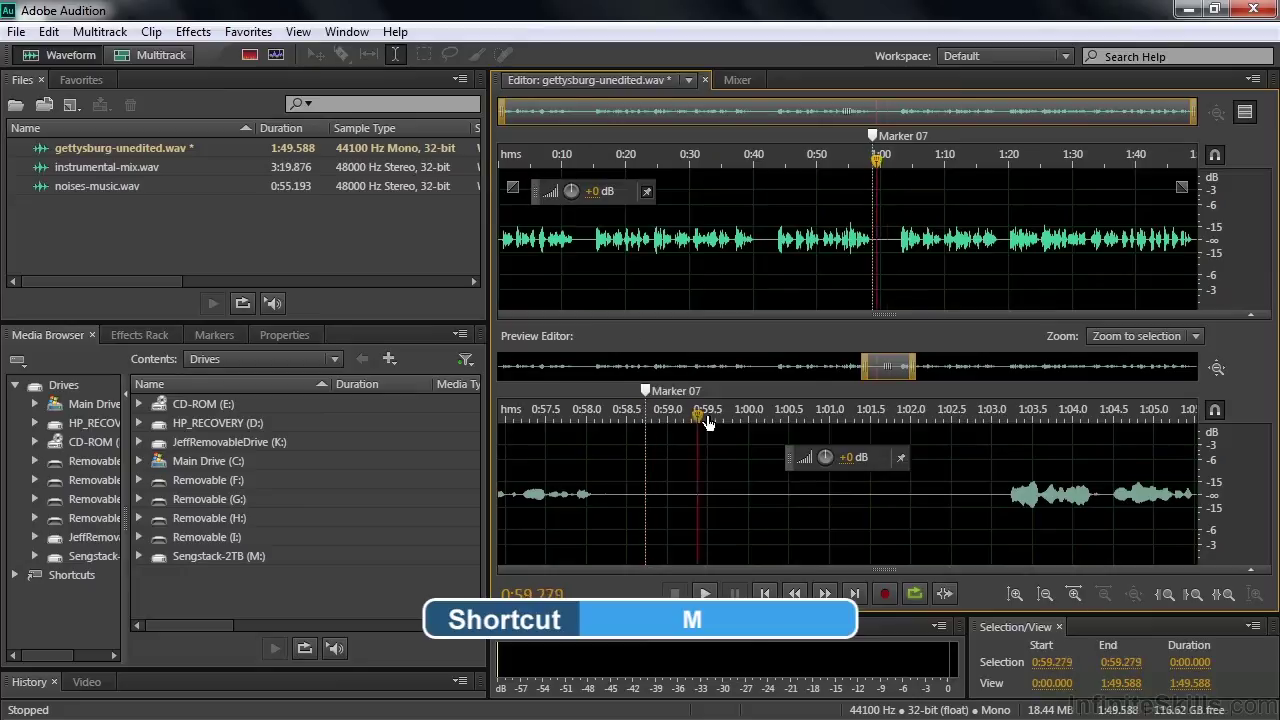
key(space)
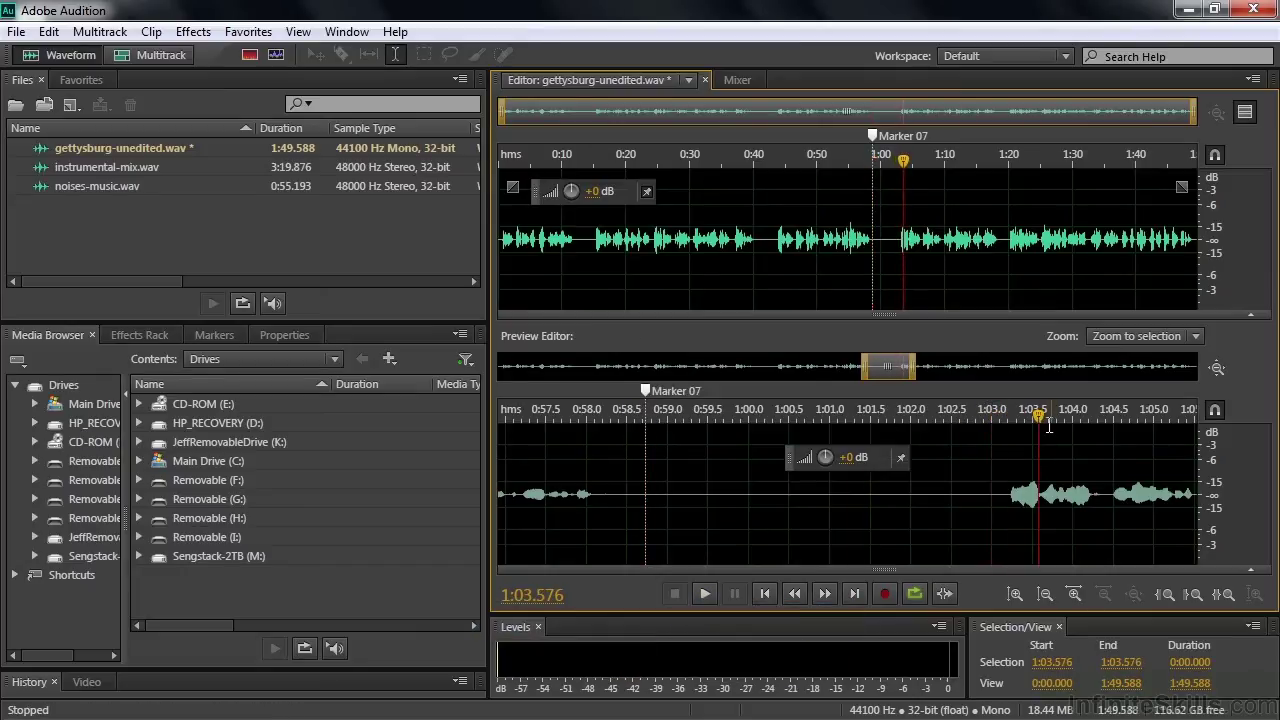
click(989, 478)
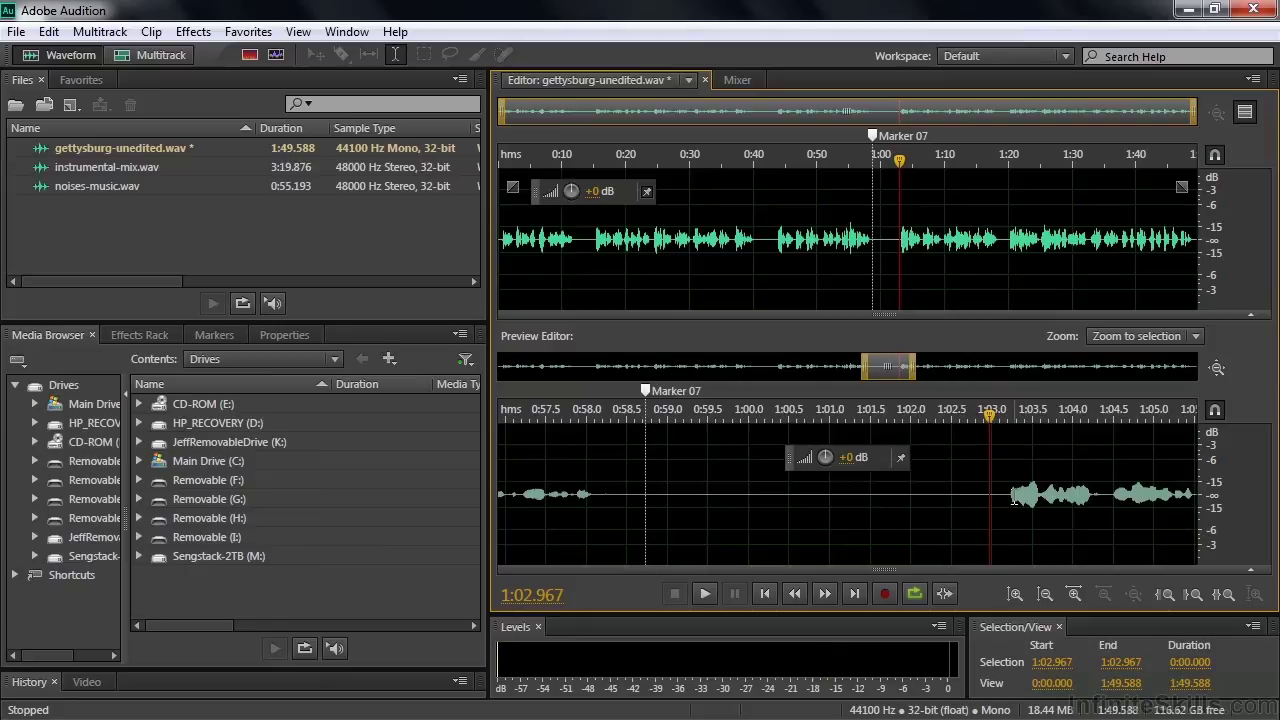
key(m)
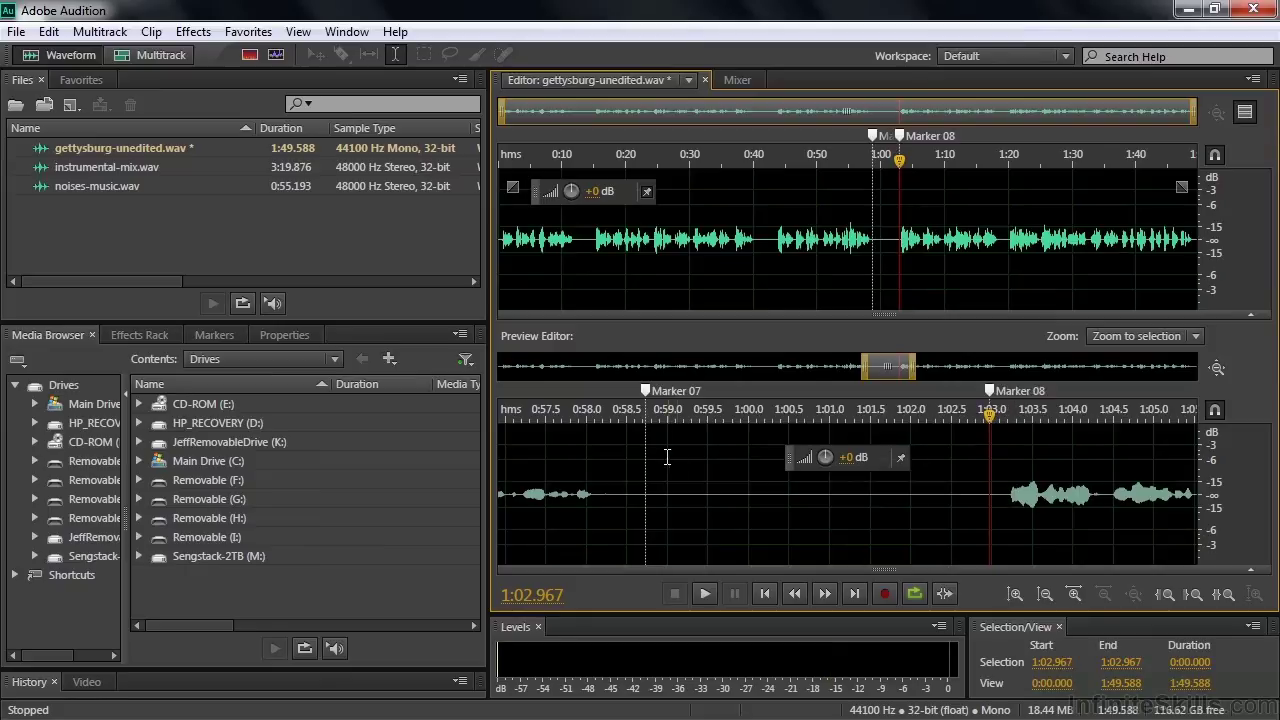
Step: Delete the 4.235-second pause between the markers and play across the edit
drag(646, 463, 990, 479)
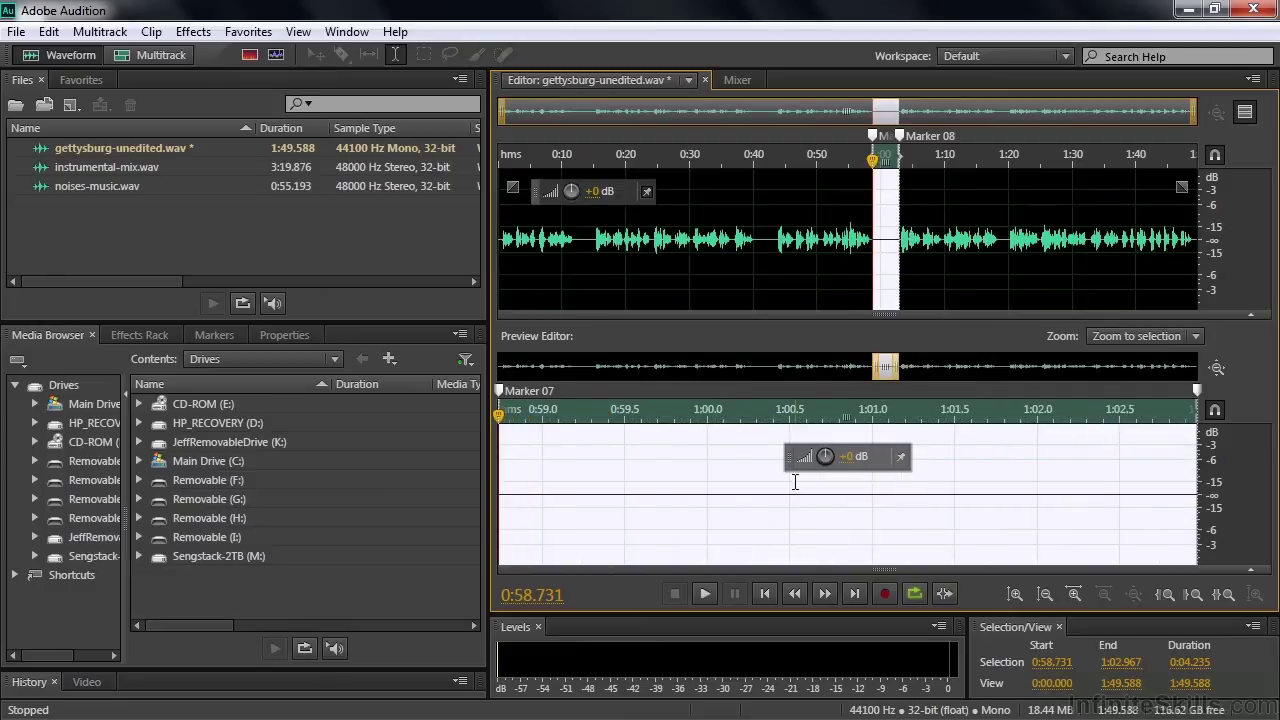
key(Delete)
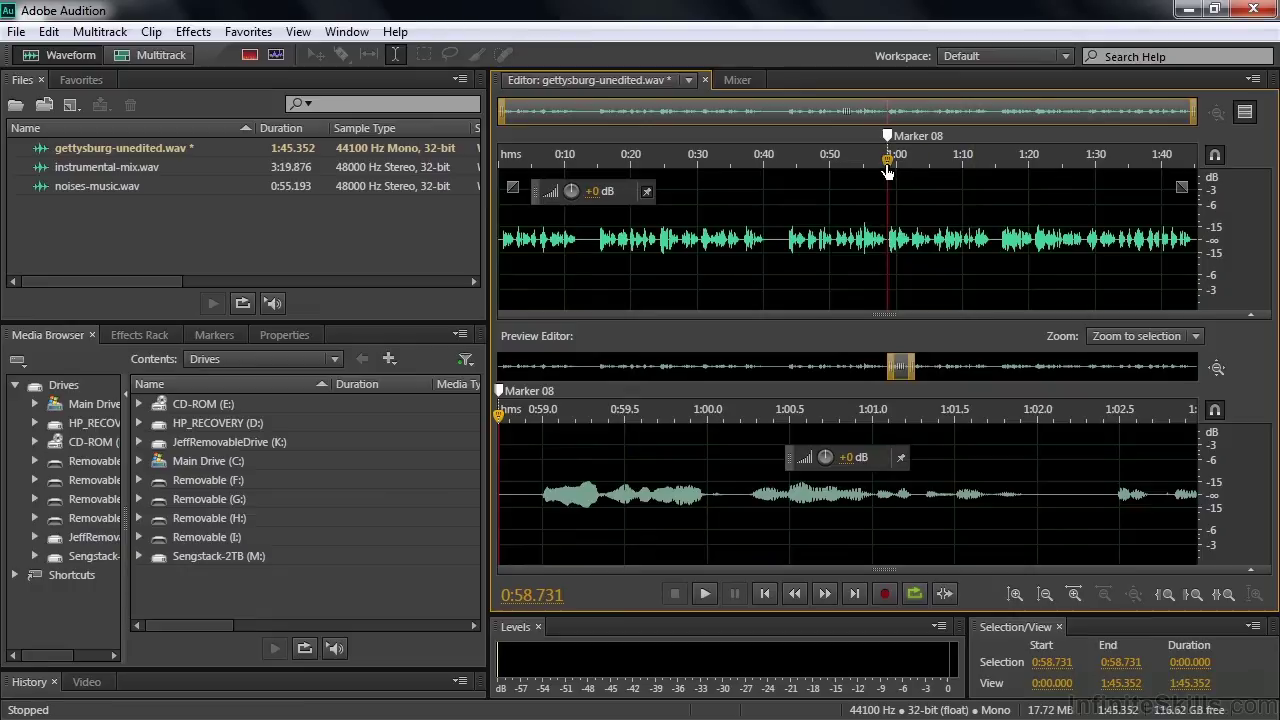
drag(887, 171, 879, 171)
key(space)
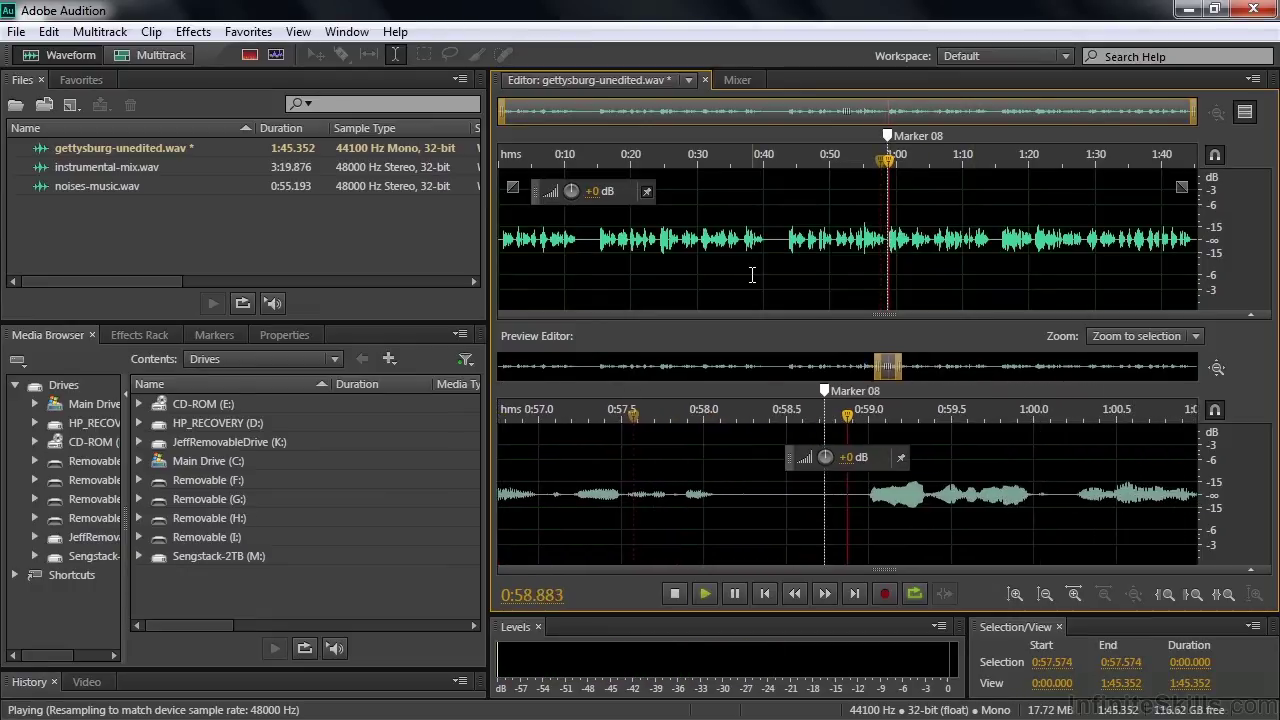
key(space)
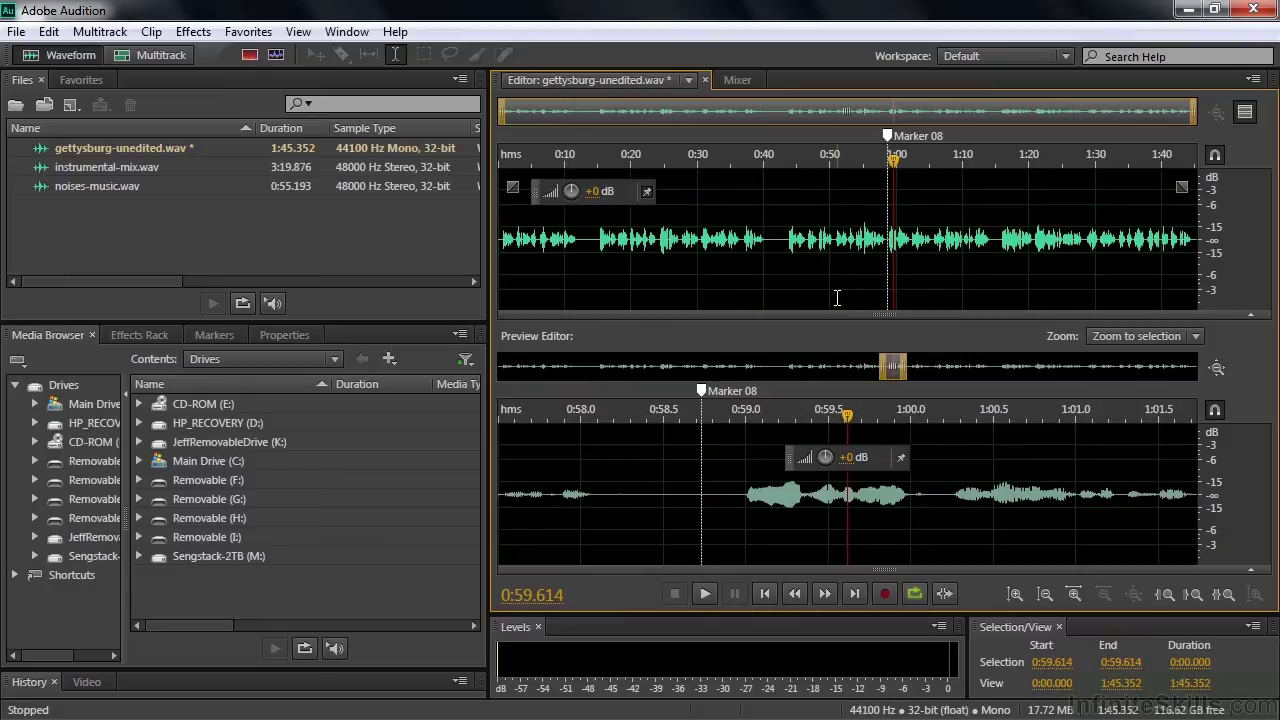
Step: Hide the Preview Editor, open instrumental-mix.wav, and launch the Pitch Bender effect
click(1244, 113)
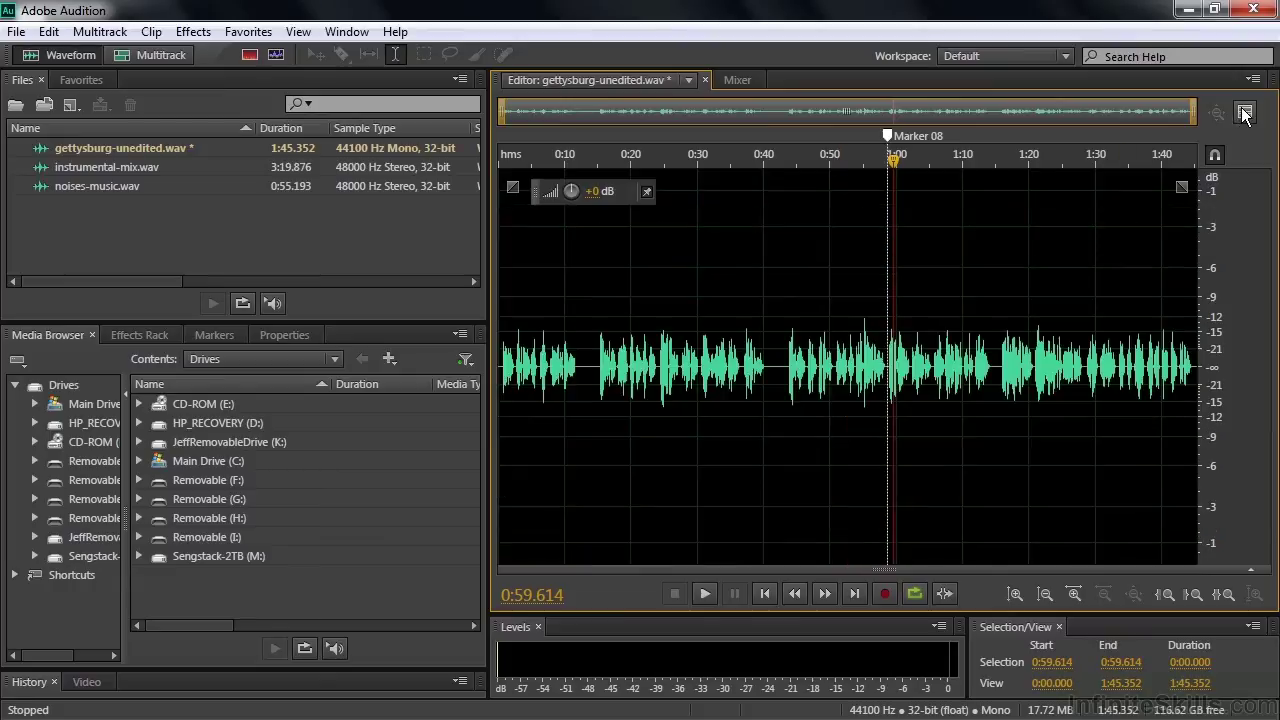
double_click(73, 167)
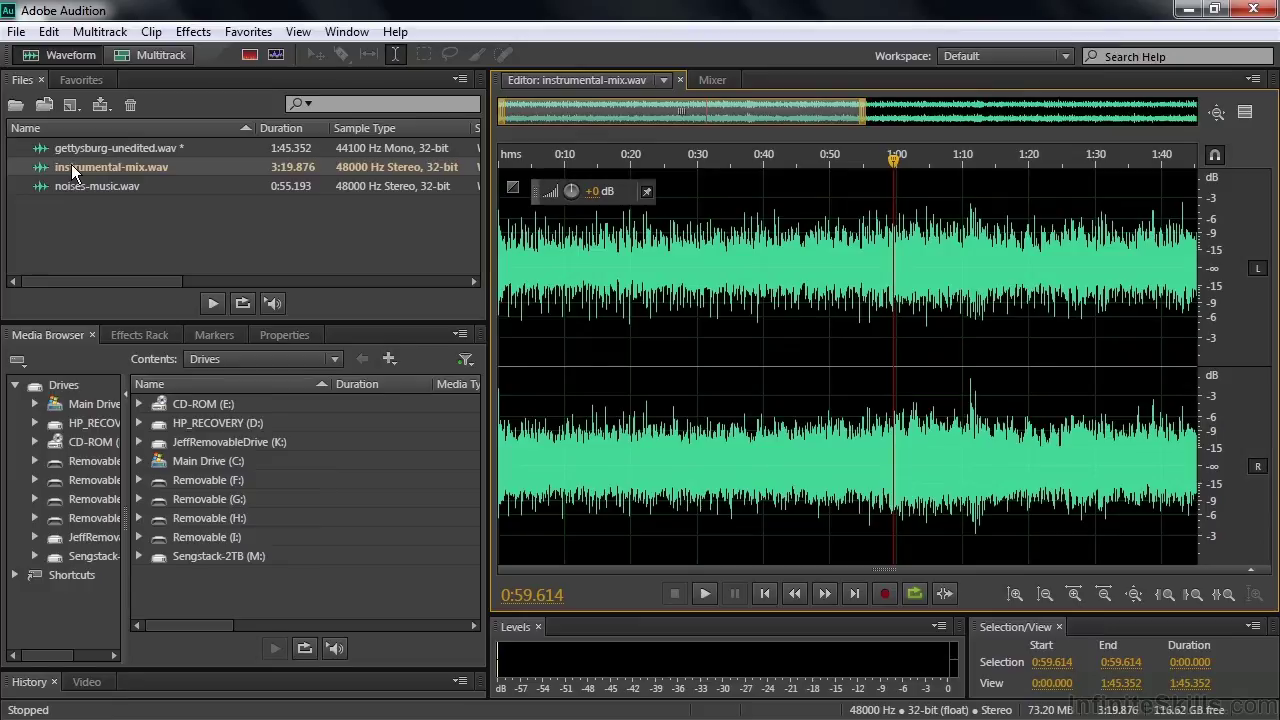
click(188, 32)
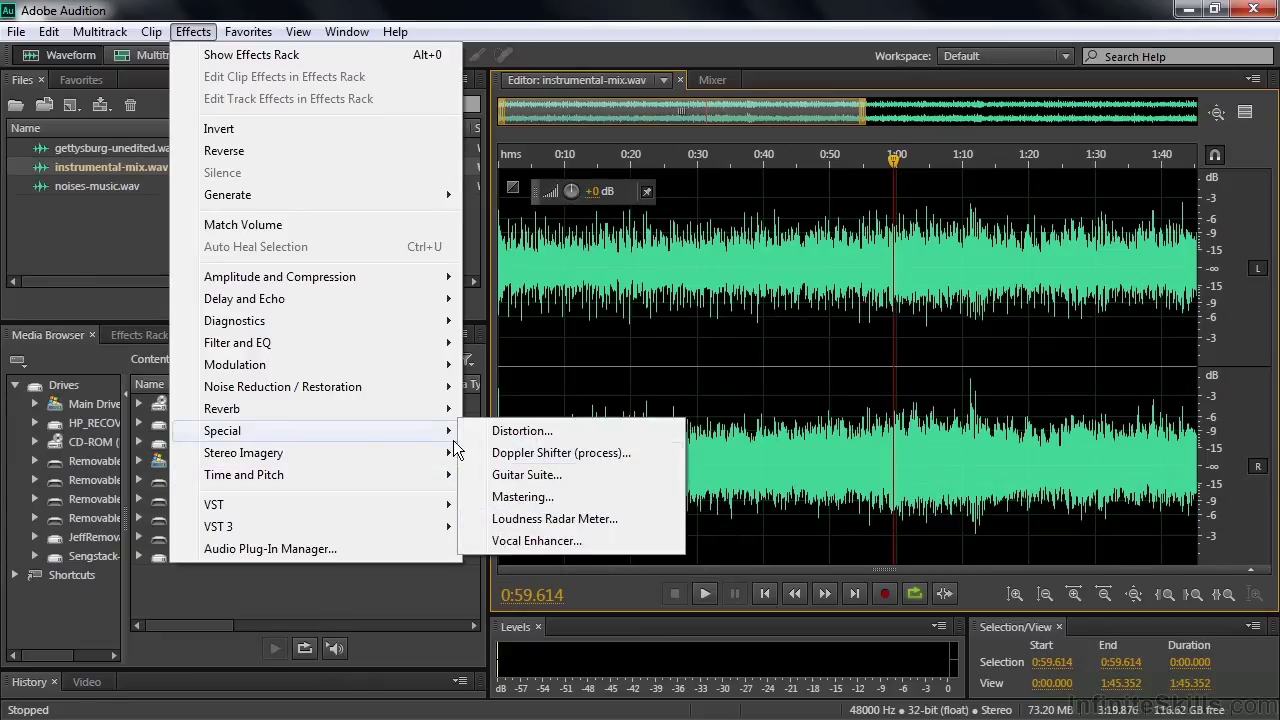
mouse_move(244, 475)
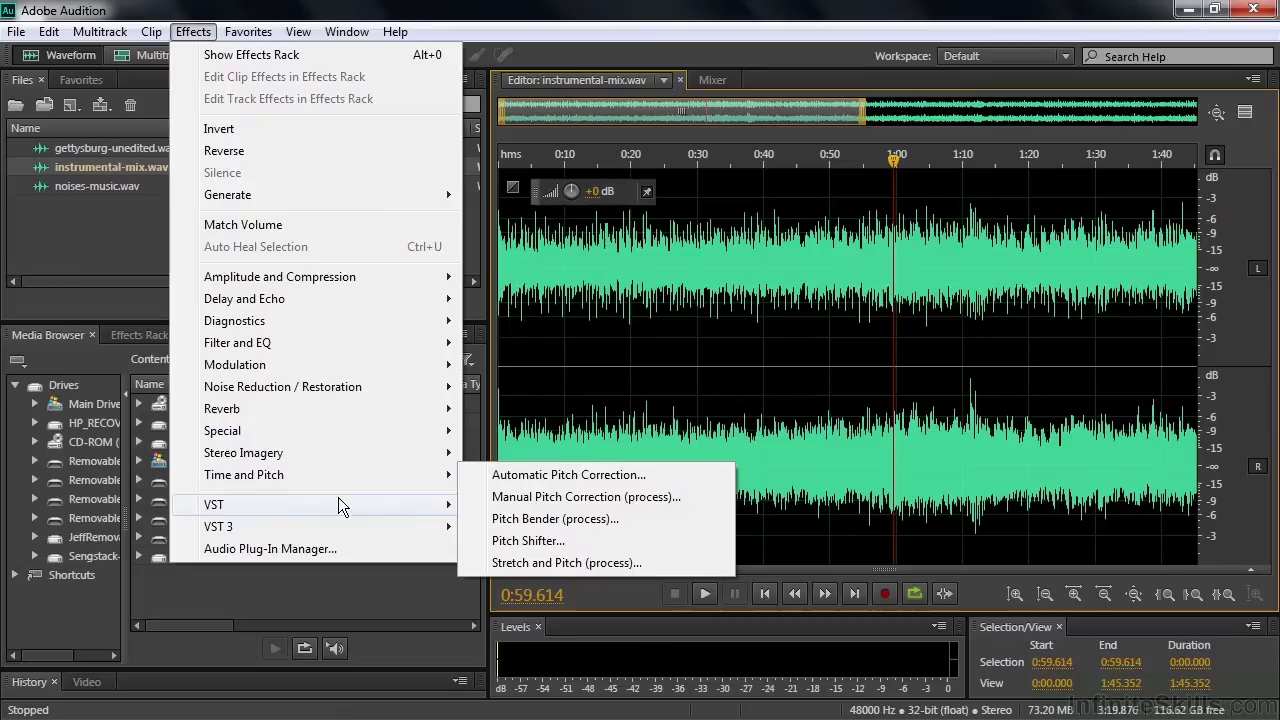
click(527, 519)
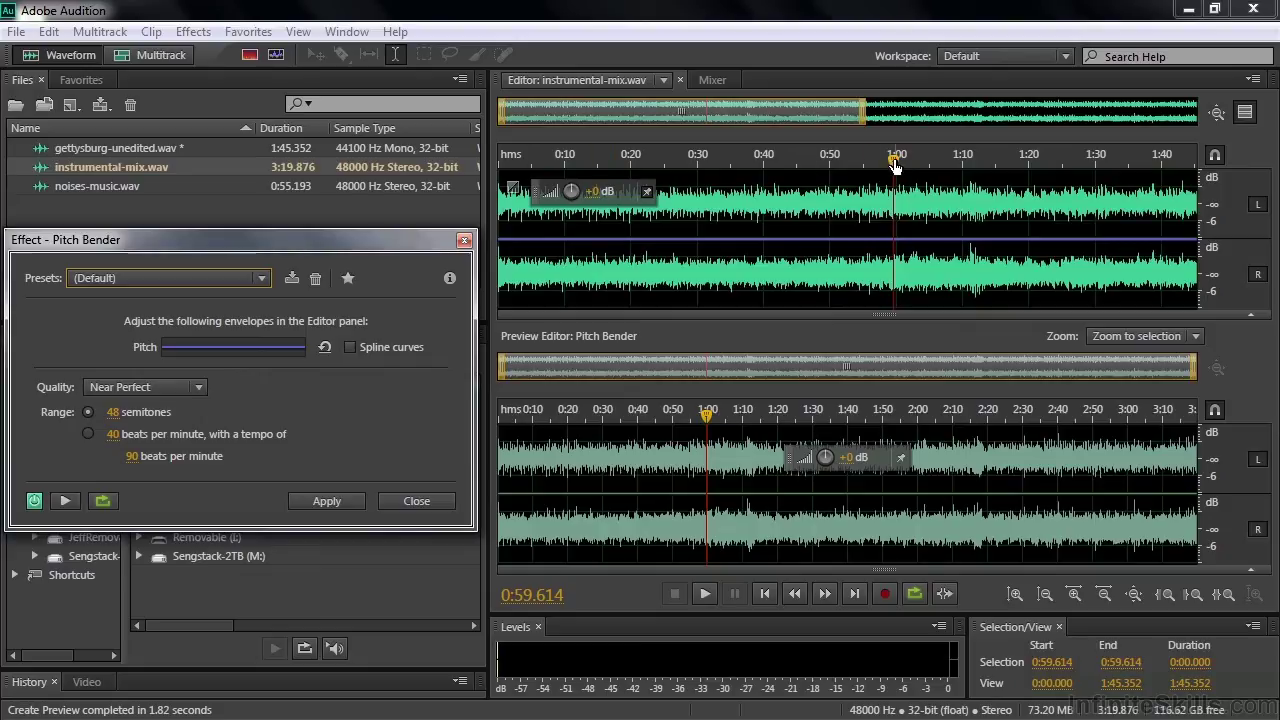
Step: Drop markers at about 0:10 and 0:20, then set Preview zoom to Mirrored
drag(895, 160, 564, 160)
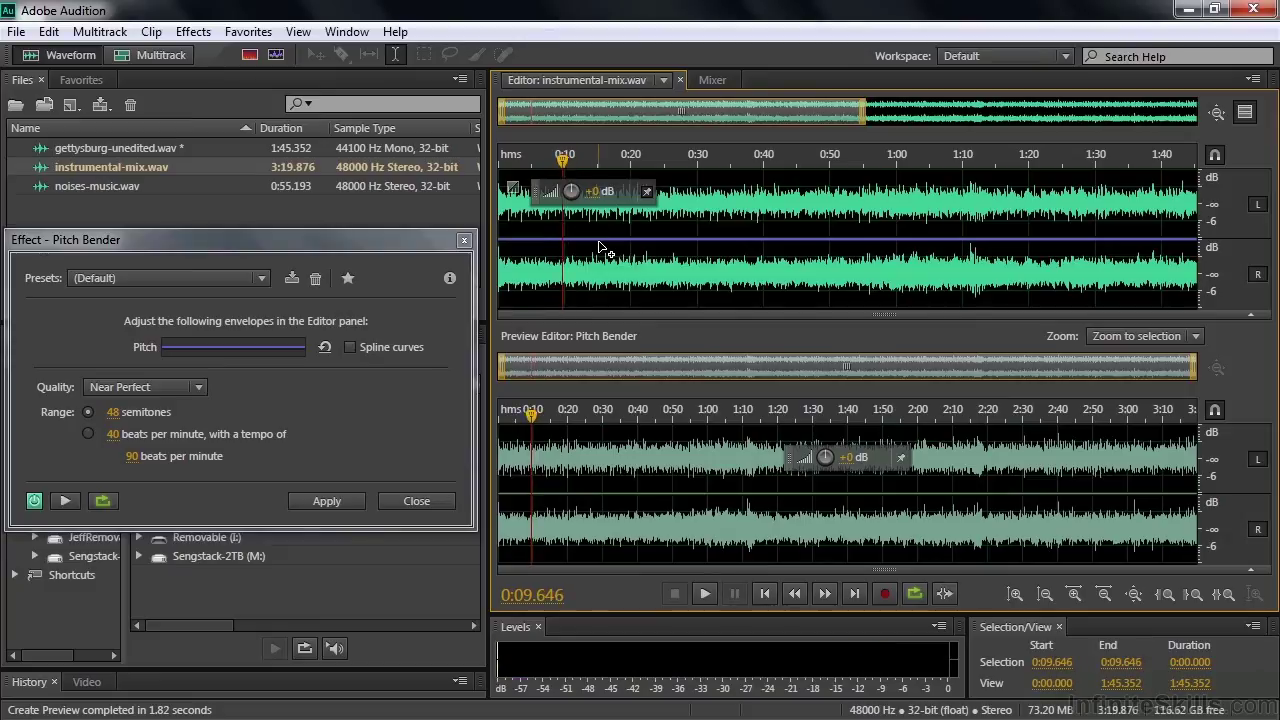
key(m)
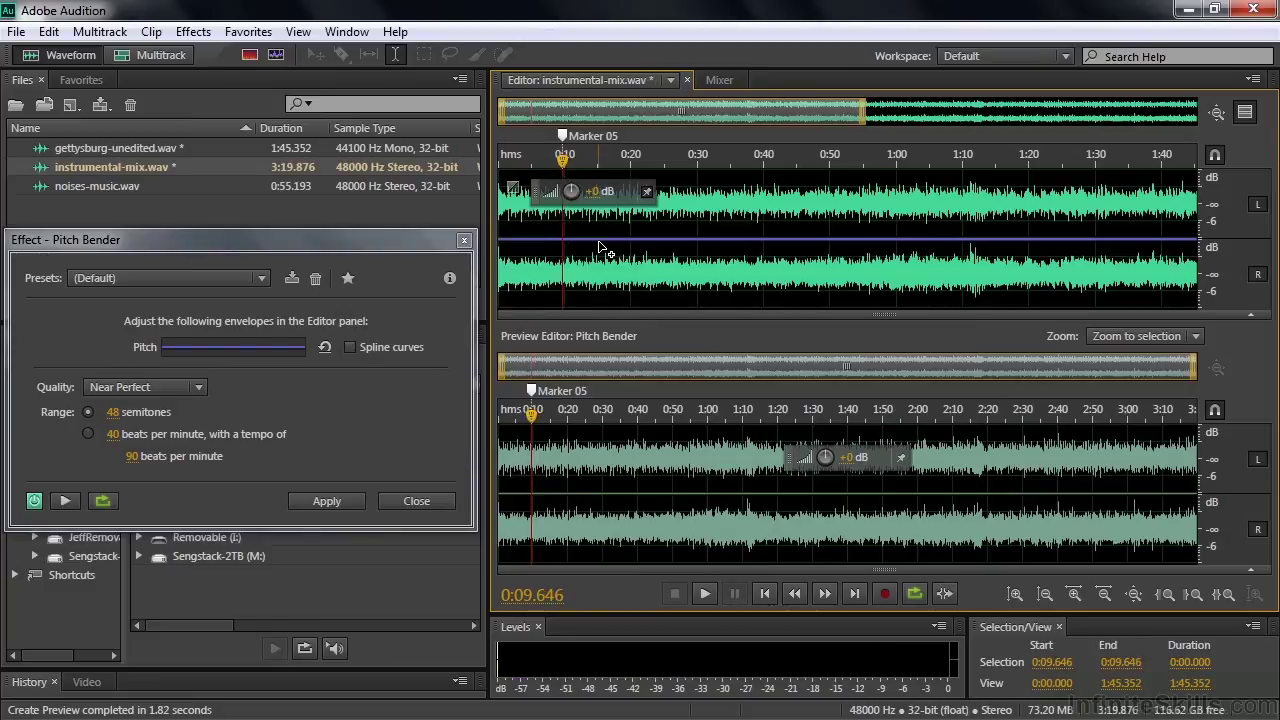
drag(563, 160, 637, 190)
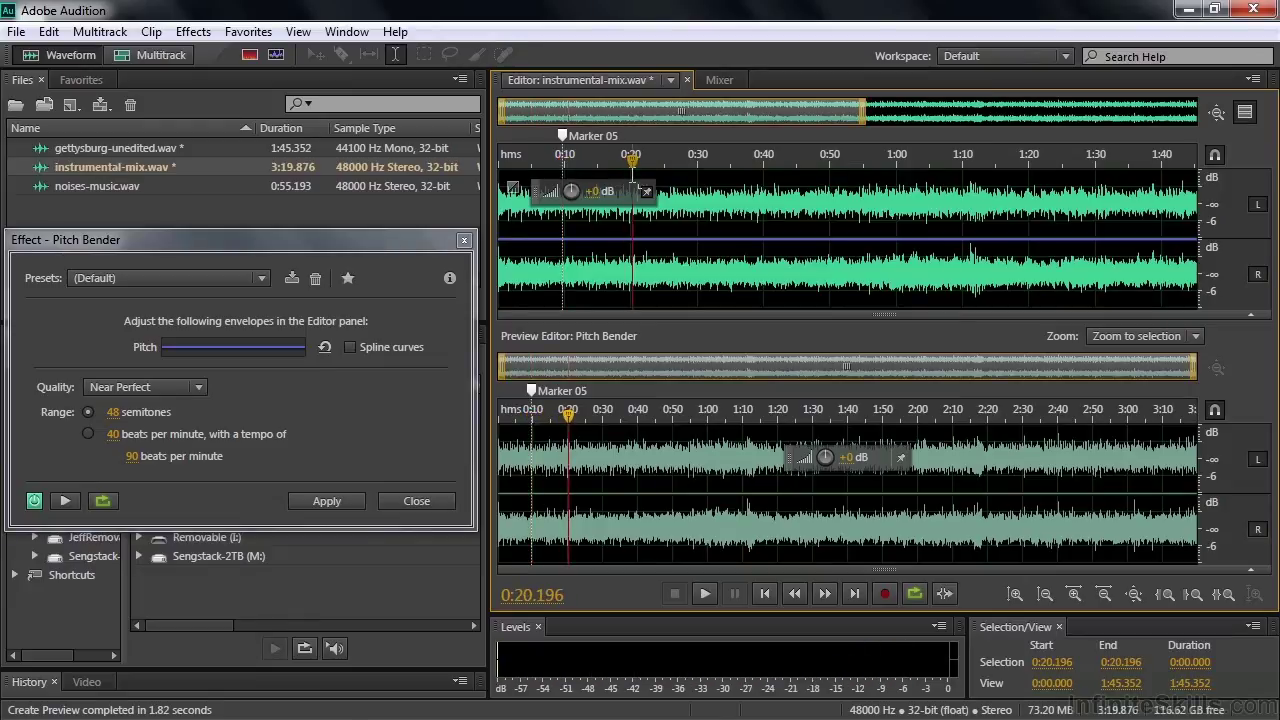
key(m)
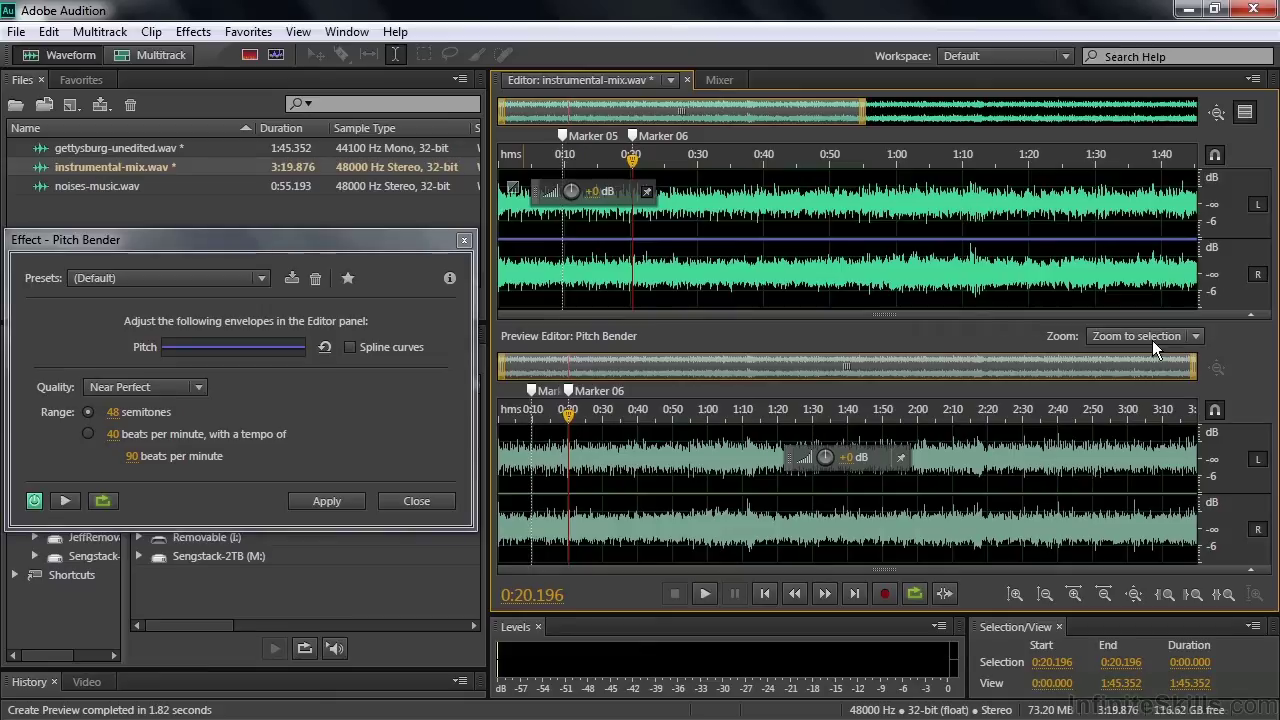
click(1196, 336)
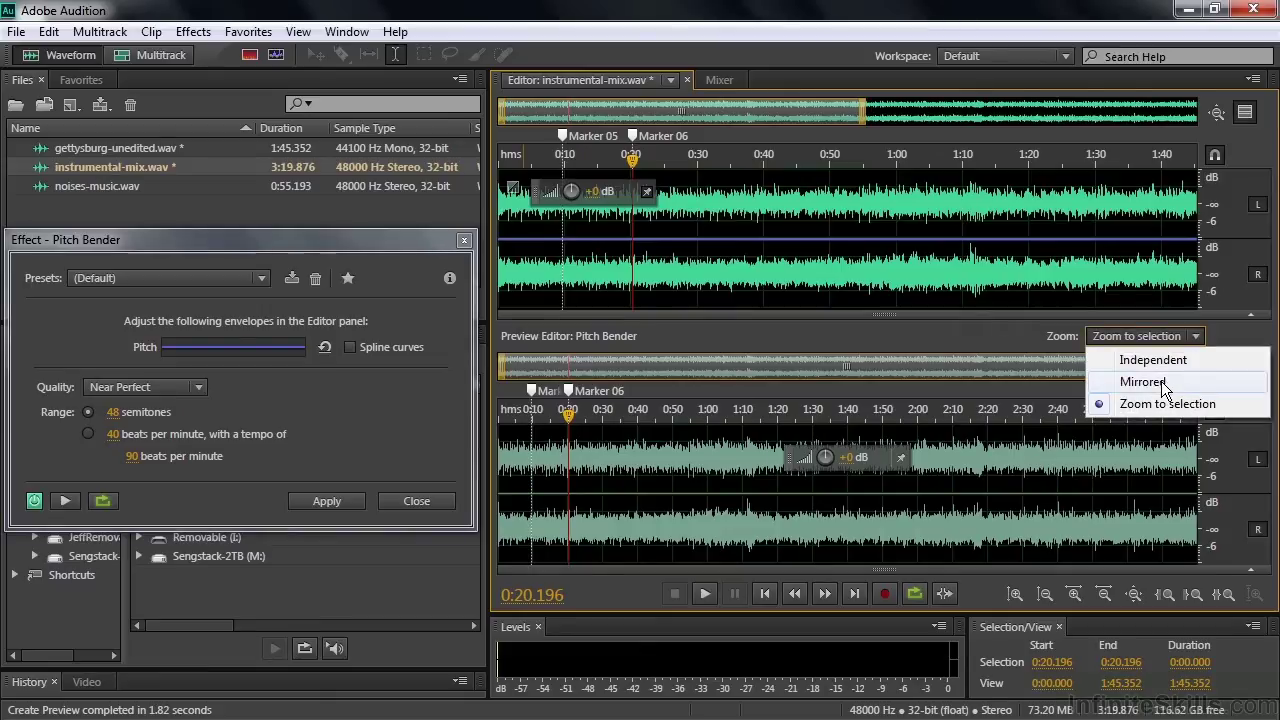
click(1161, 381)
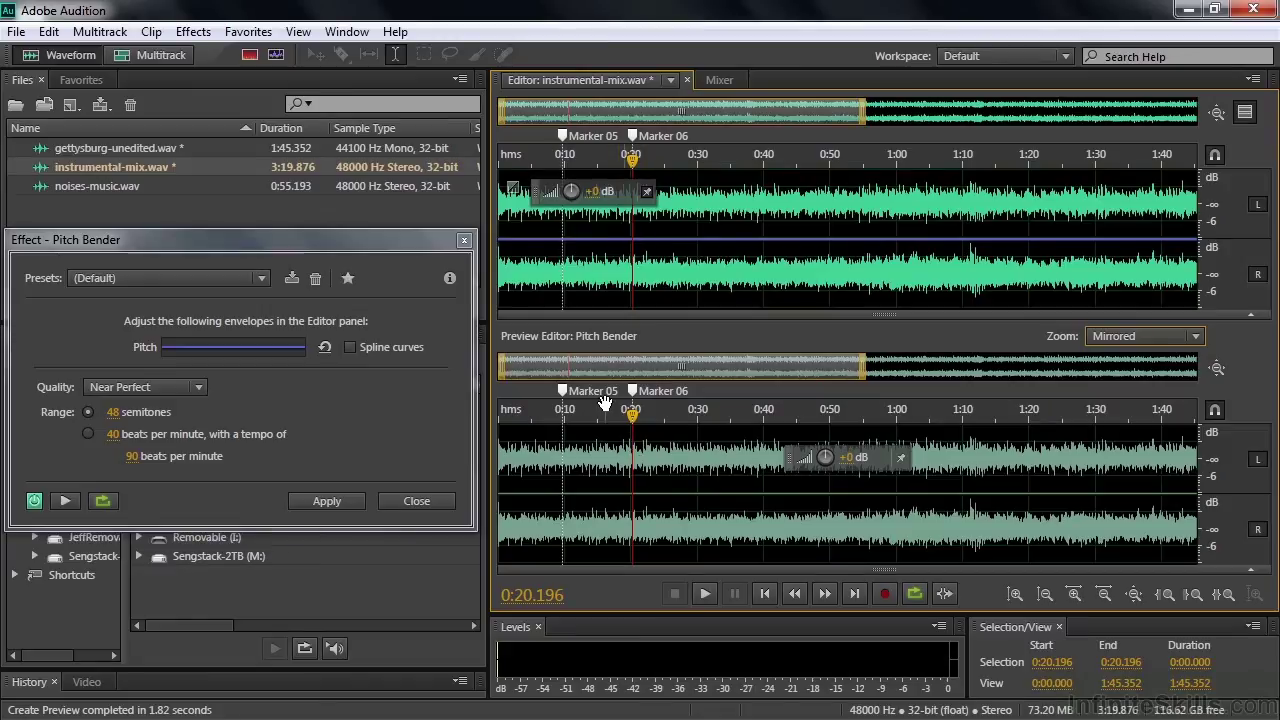
Step: Set a 12-semitone range and raise the pitch curve into a plateau between 0:10 and 0:20
click(556, 240)
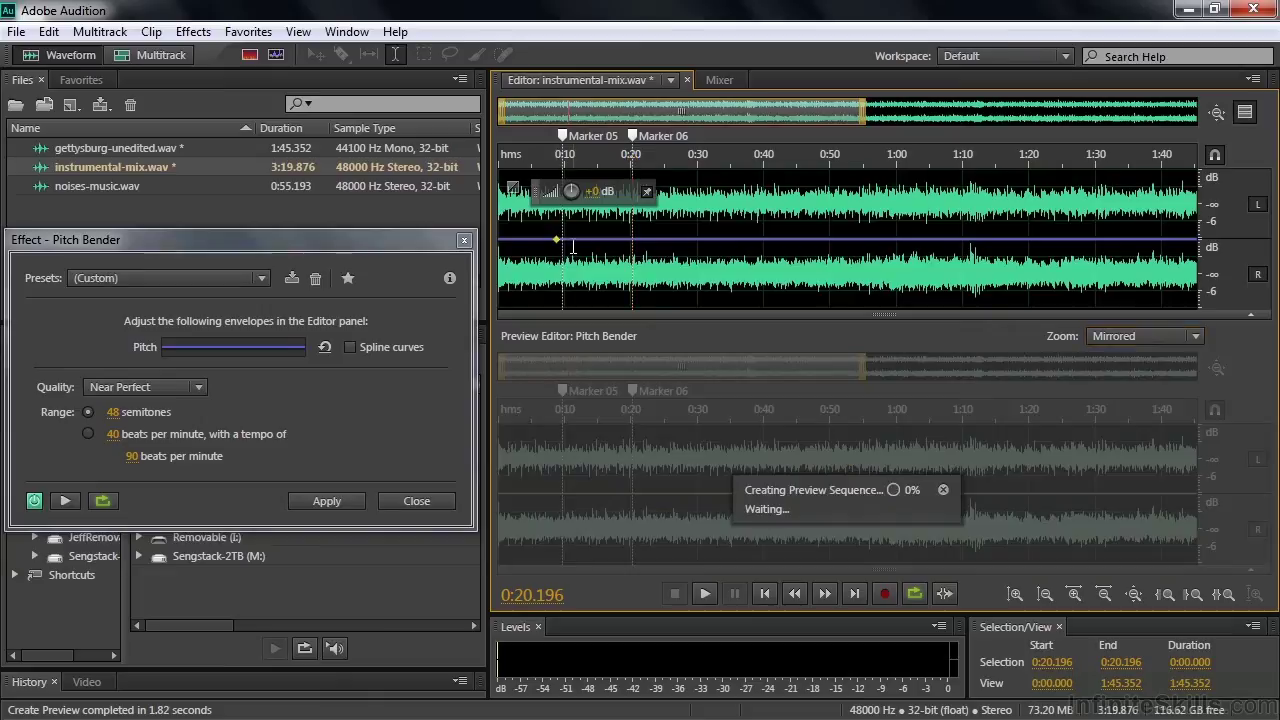
click(568, 240)
click(622, 240)
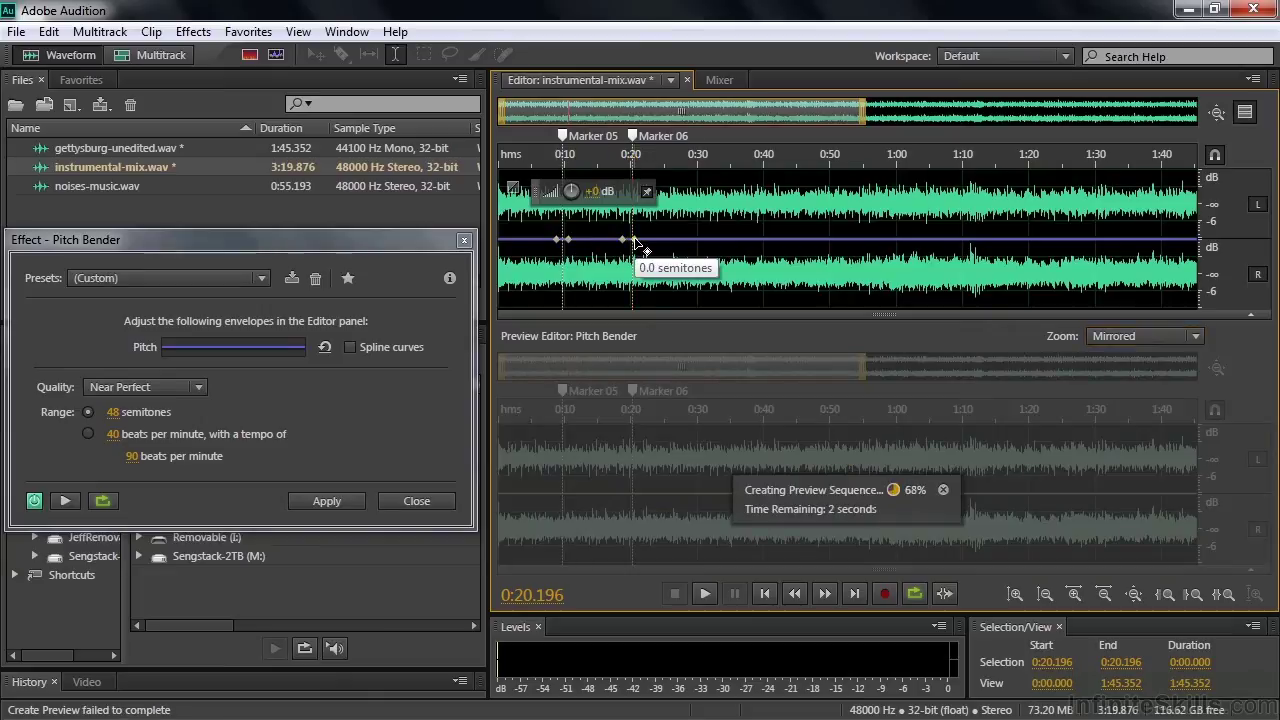
click(111, 413)
text(12)
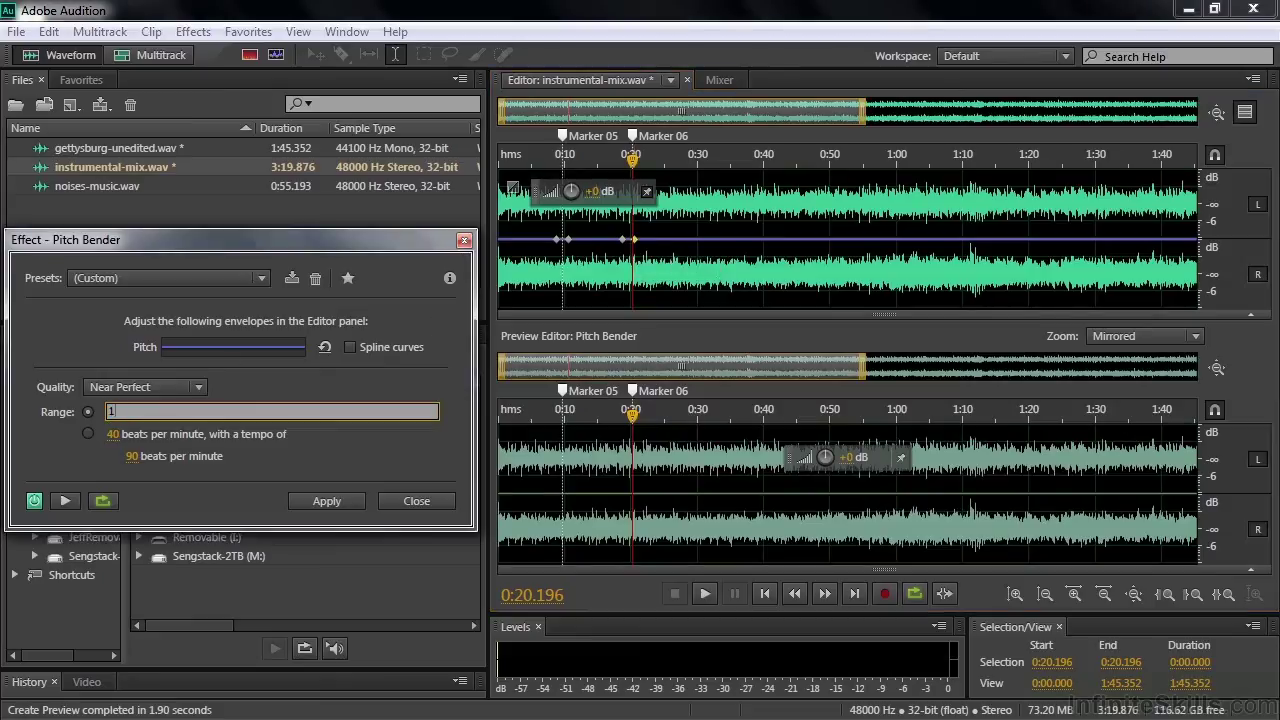
key(Return)
drag(568, 240, 563, 168)
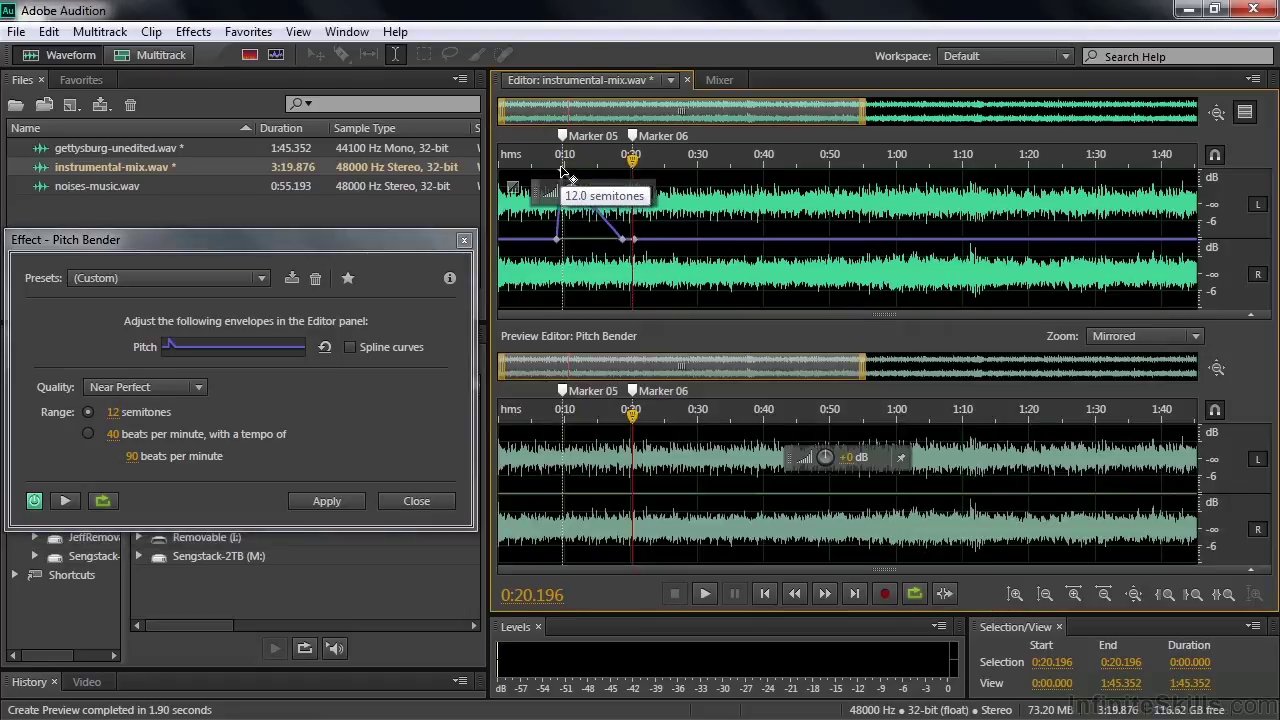
drag(614, 239, 631, 168)
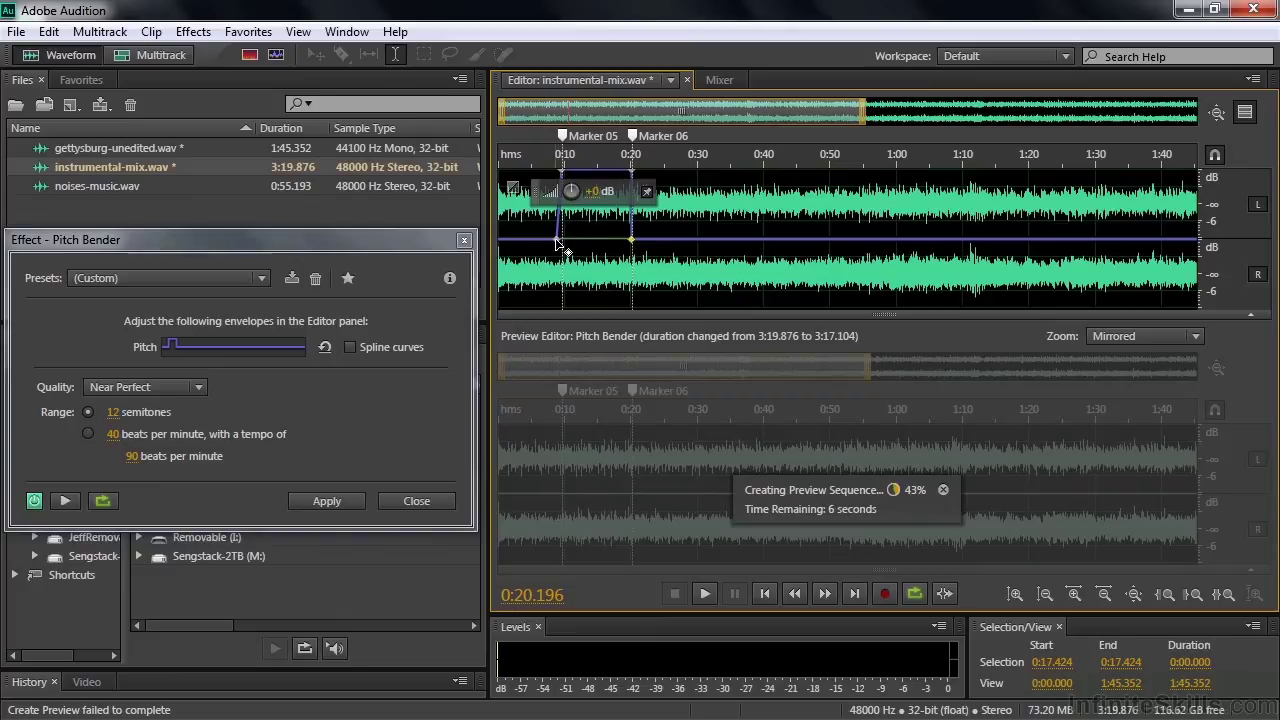
click(565, 243)
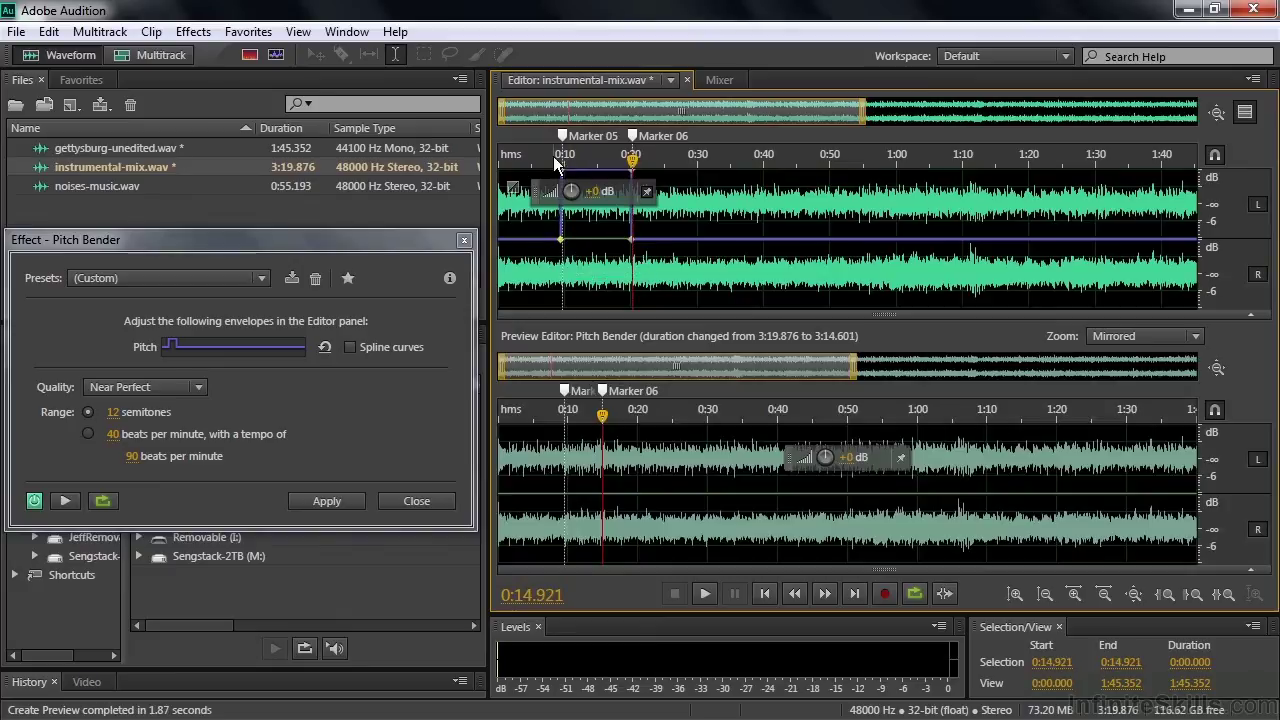
Step: Play the pitch-bent preview from about 0:08, then rewind to about 0:06
click(555, 162)
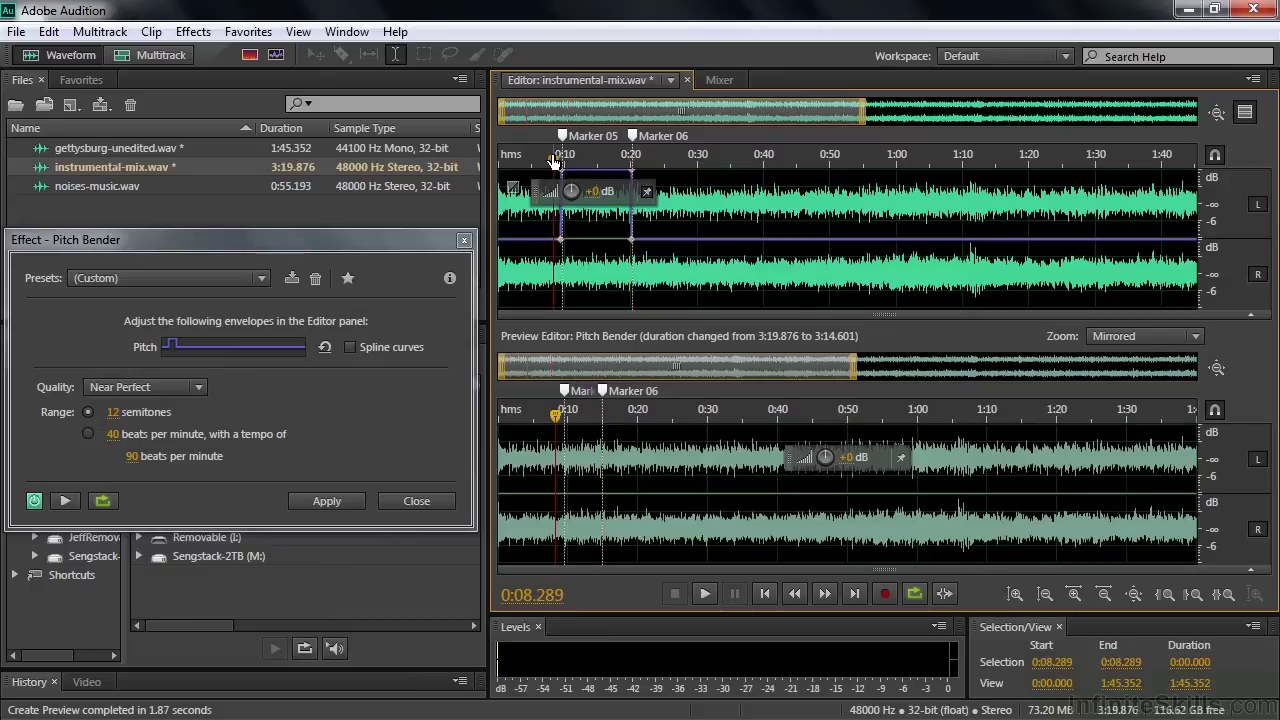
key(space)
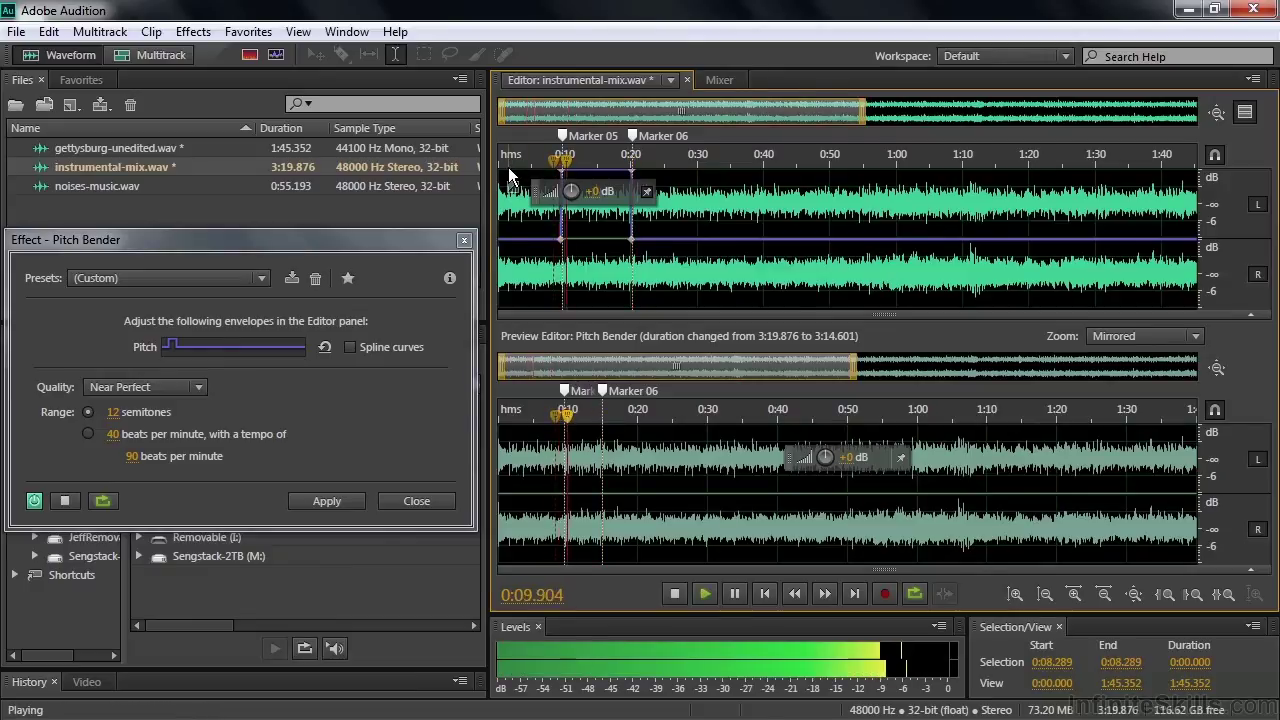
key(space)
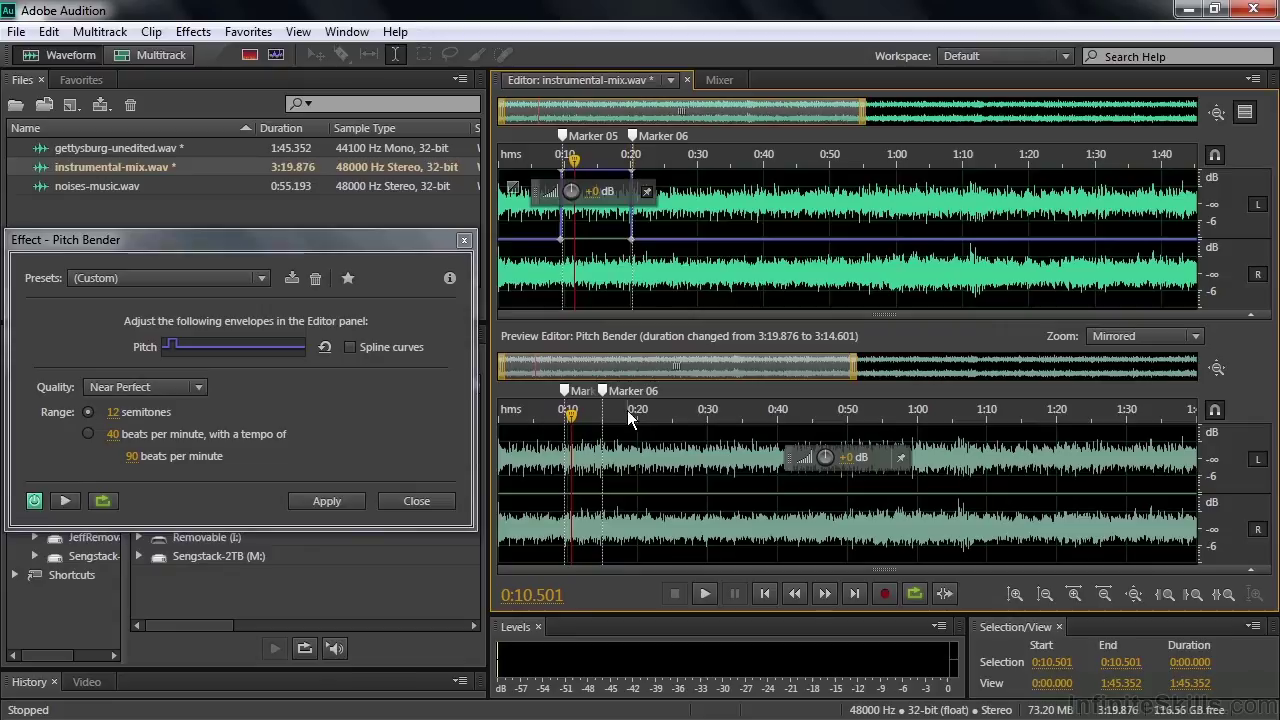
key(j)
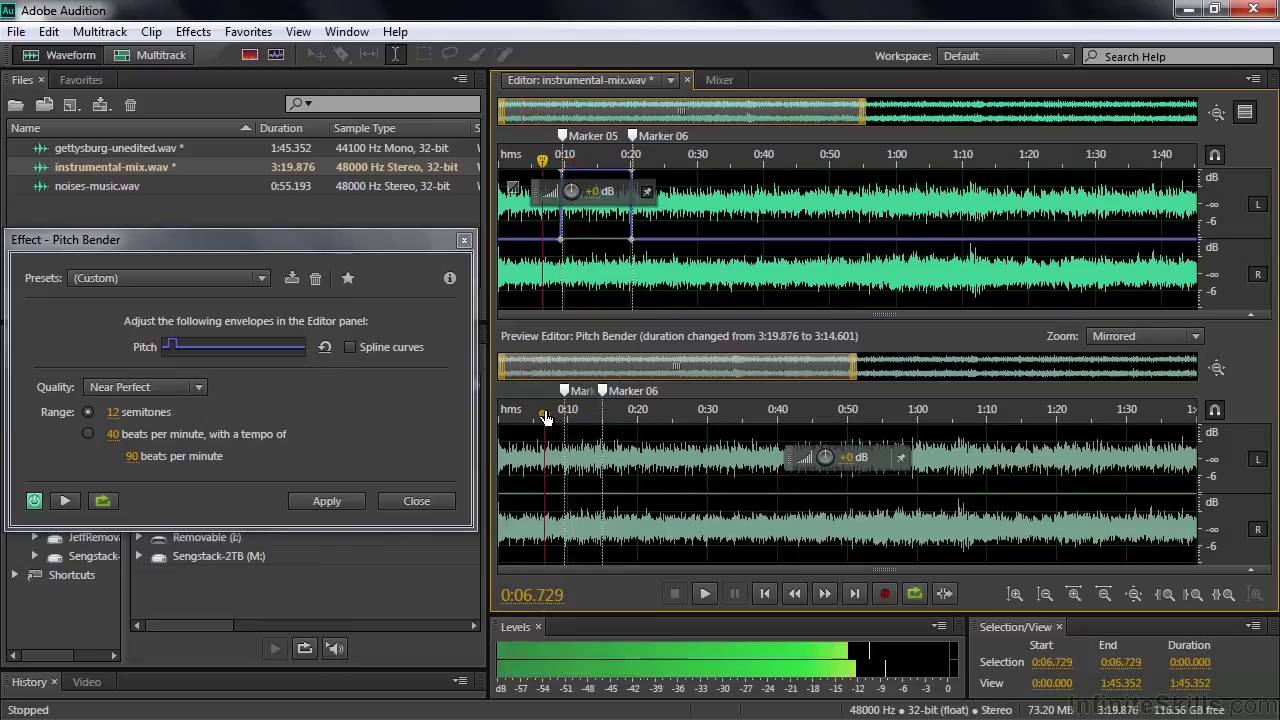
key(k)
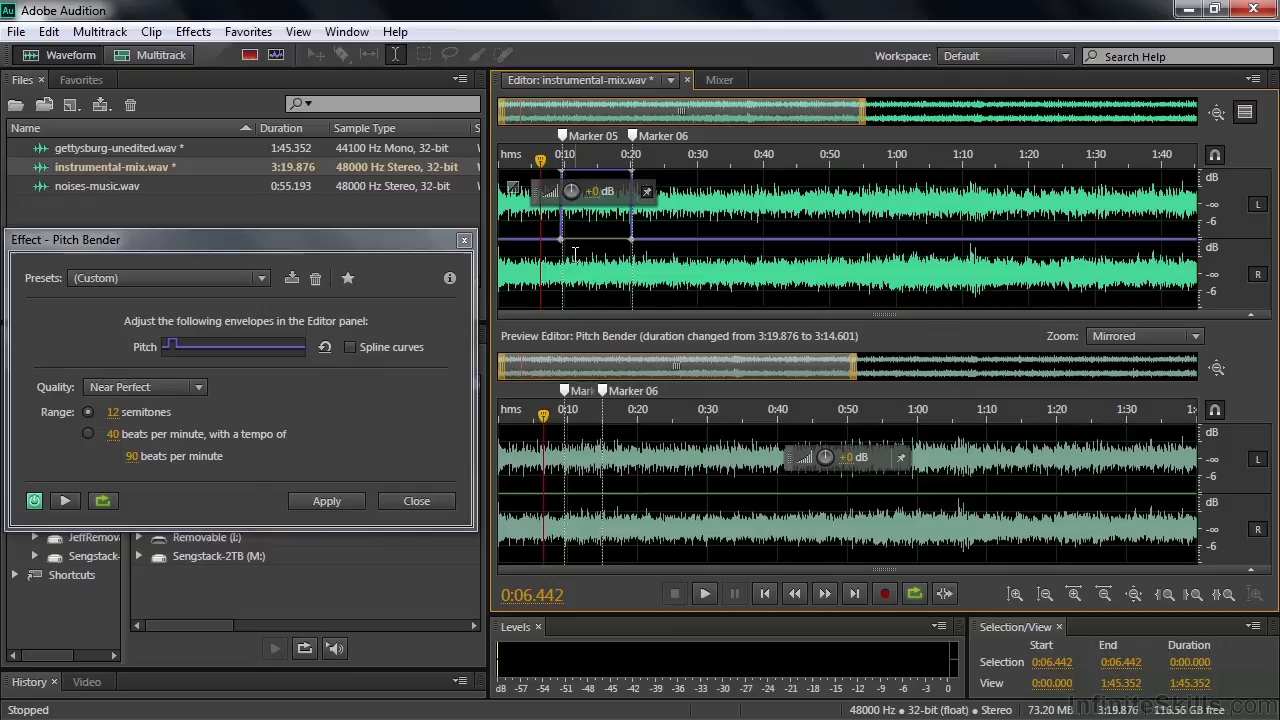
Step: Replay the bent section twice from about 0:07.5, stopping at 0:12.969
drag(541, 162, 548, 165)
key(space)
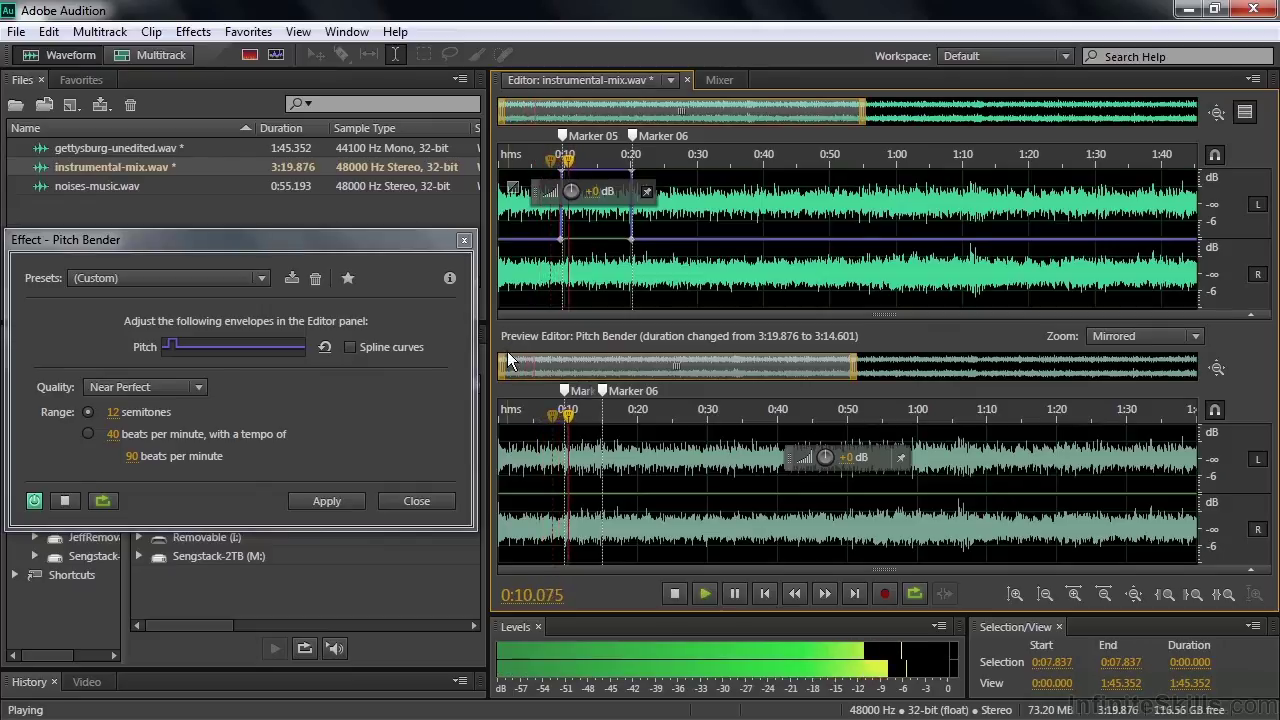
key(space)
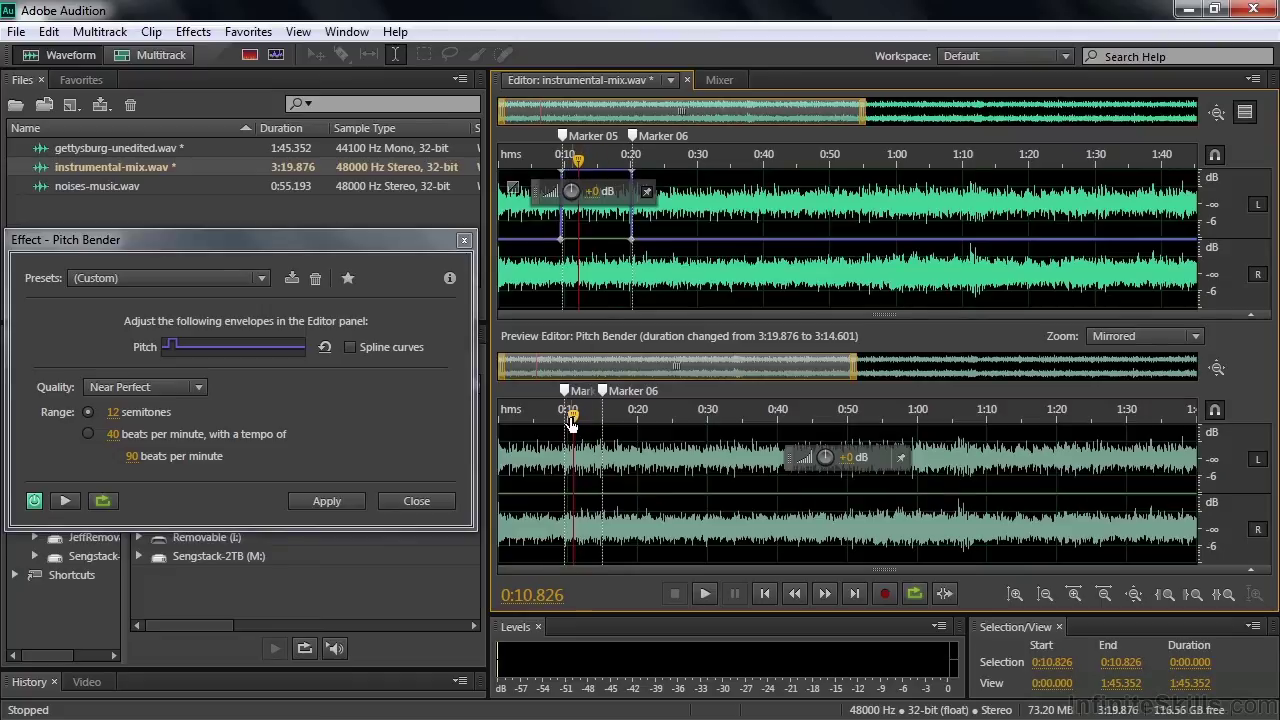
key(space)
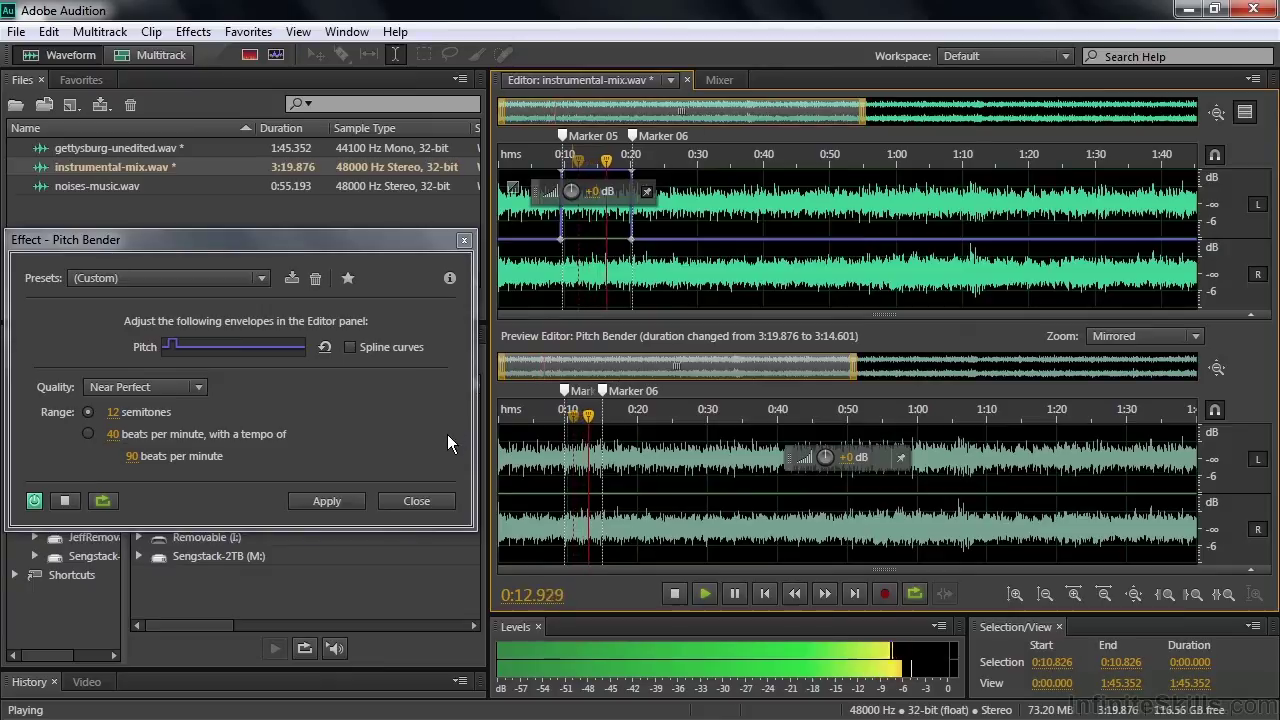
key(space)
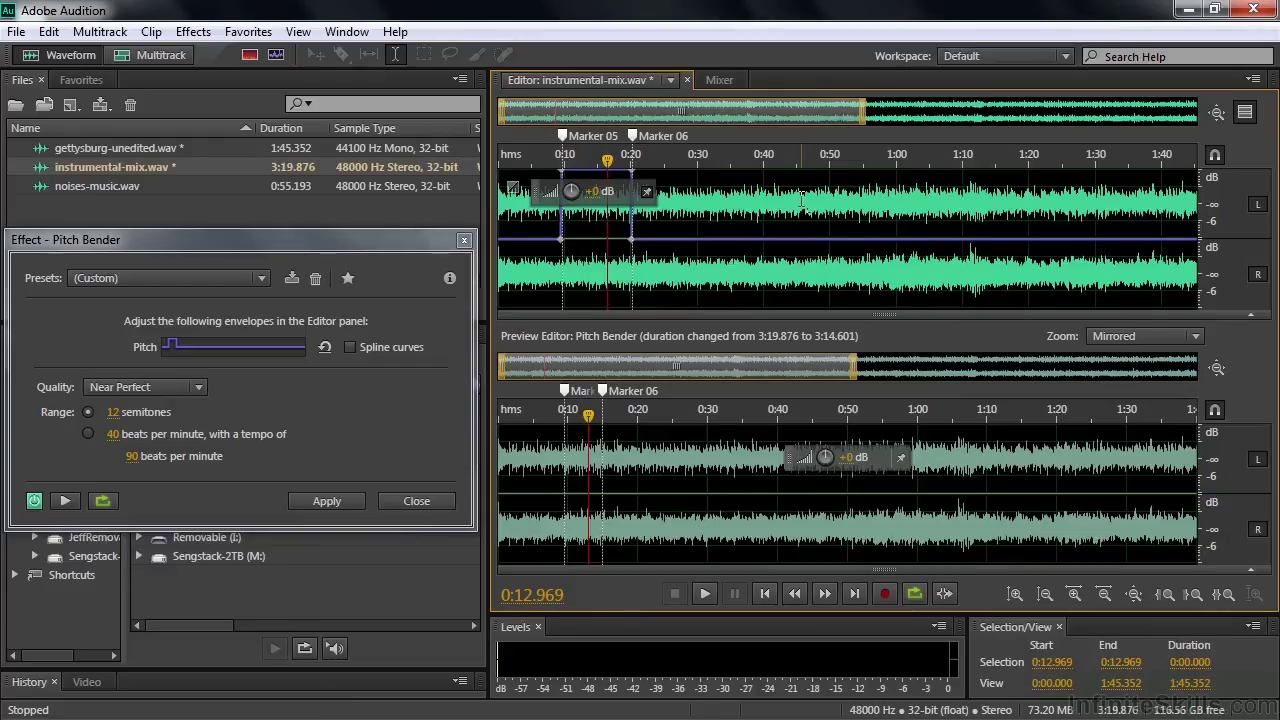
Step: Close Pitch Bender and open noises-music.wav in the spectral frequency display
click(431, 501)
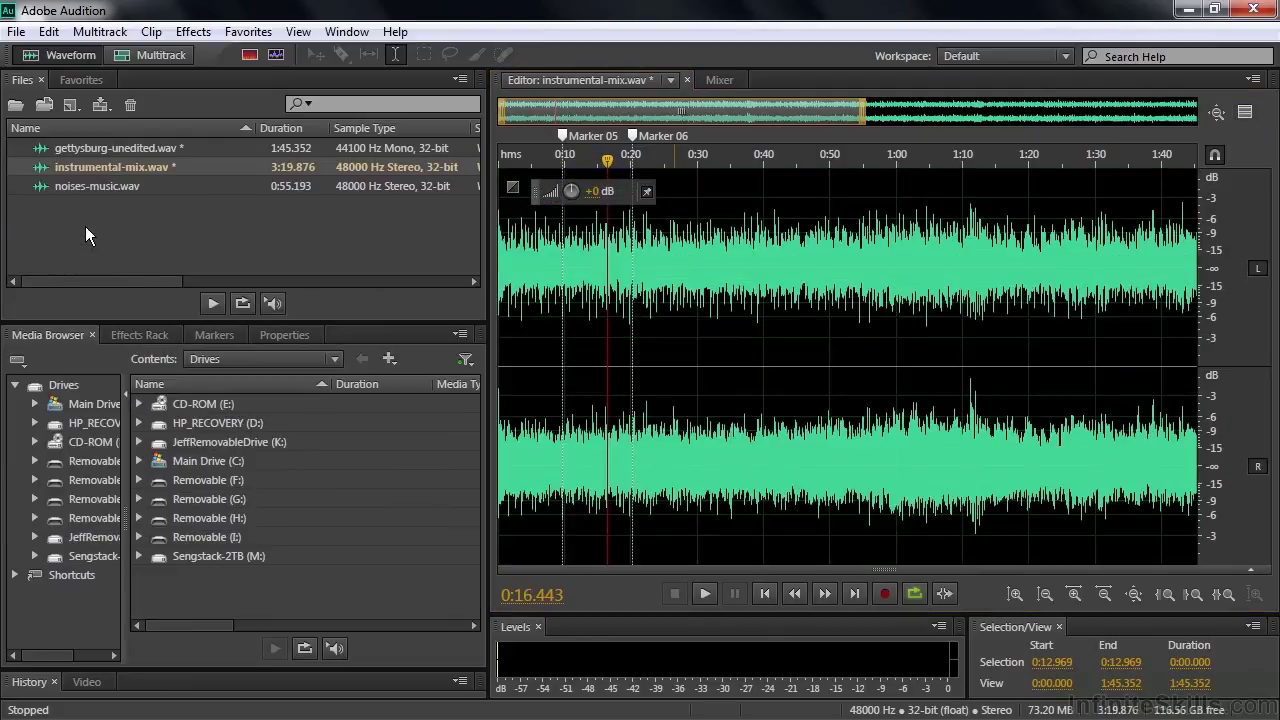
double_click(57, 186)
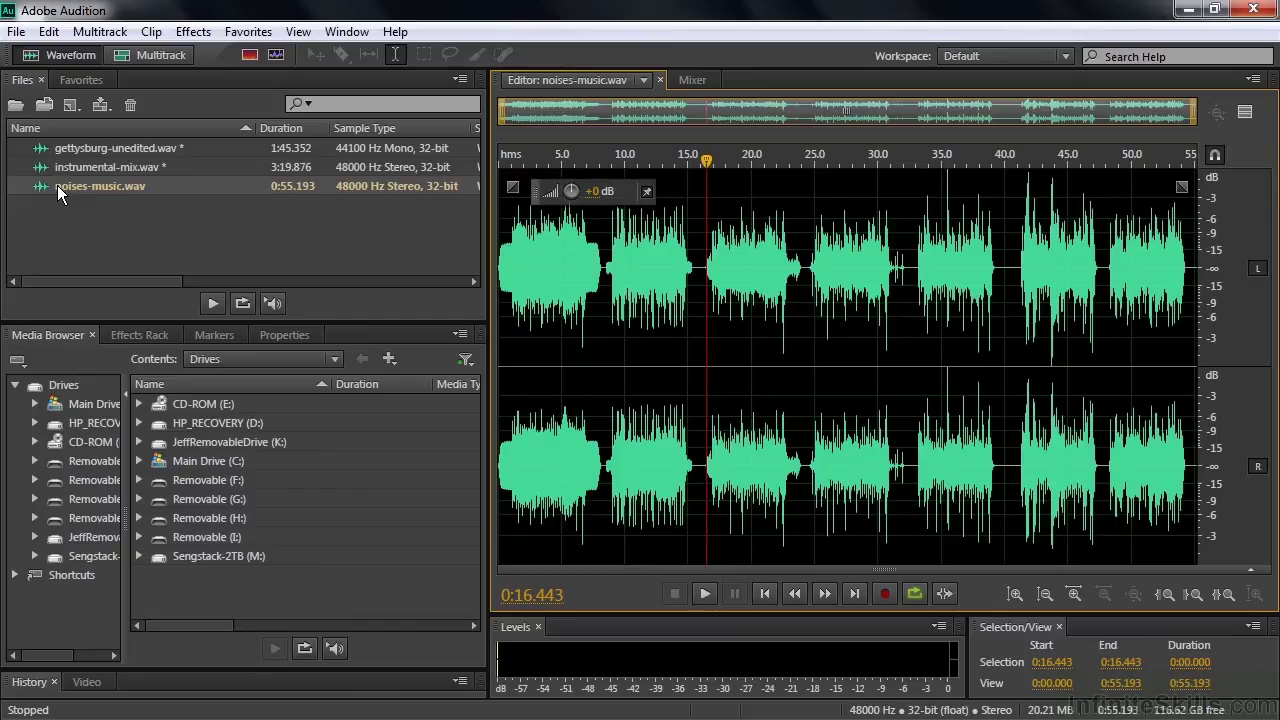
click(249, 54)
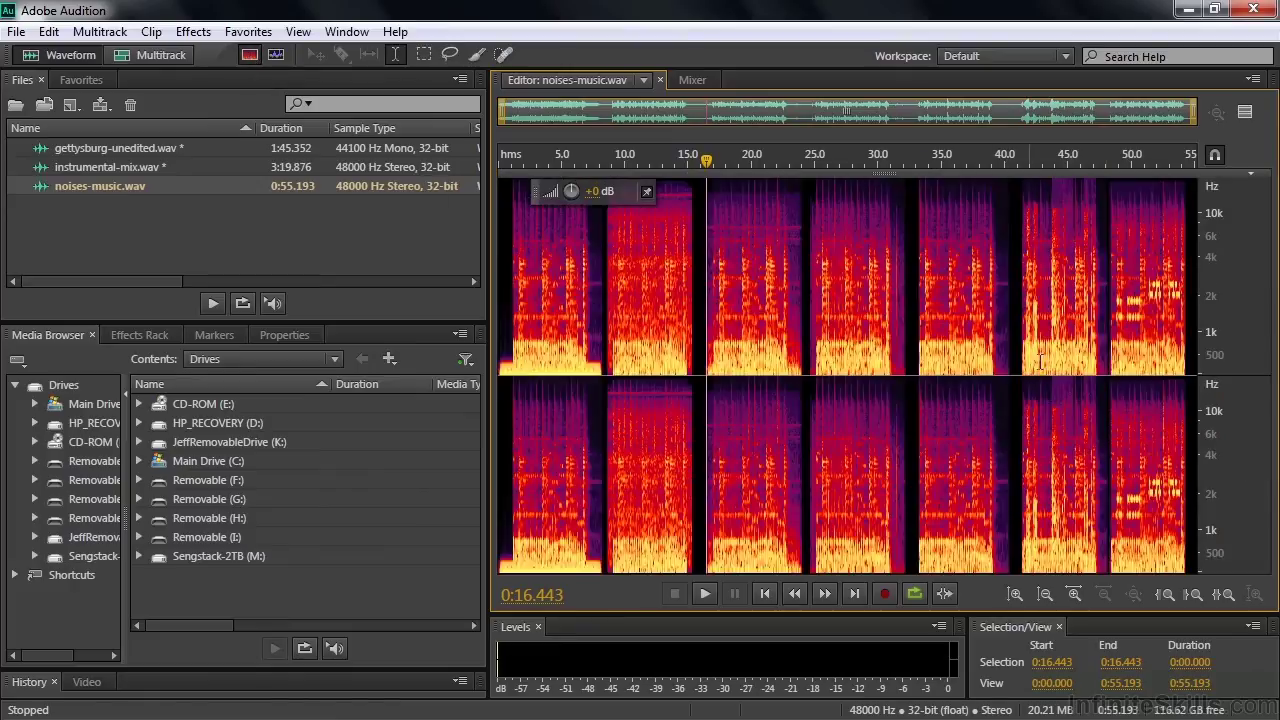
Step: Play from about 48.5 s, stop at the ringing tones, and zoom in around 50.5 s
click(1112, 355)
key(space)
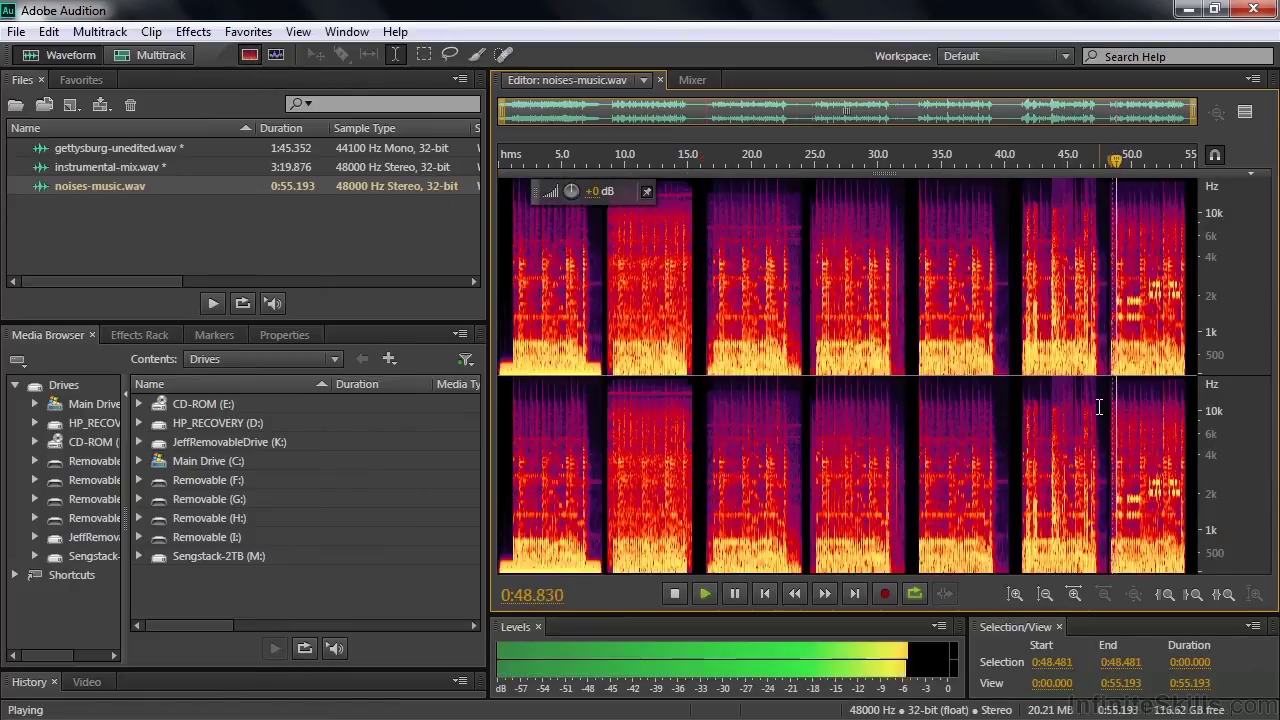
key(space)
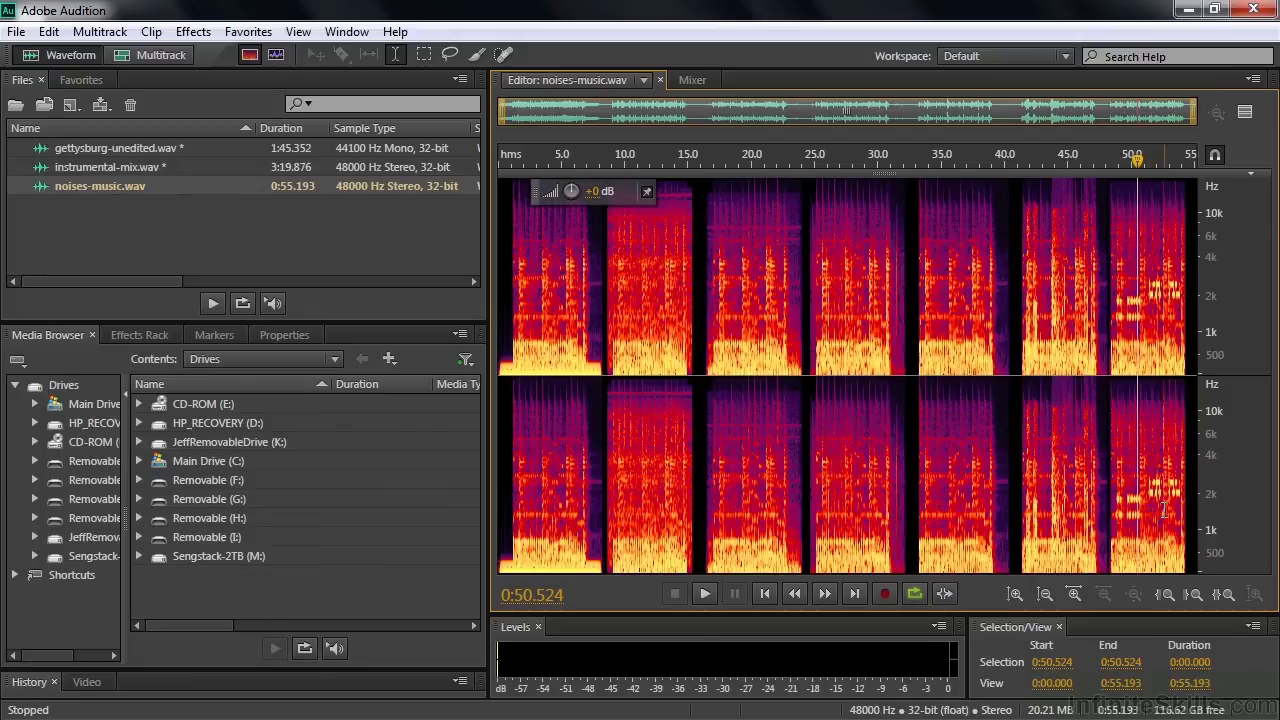
key(equal)
key(equal)
key(equal)
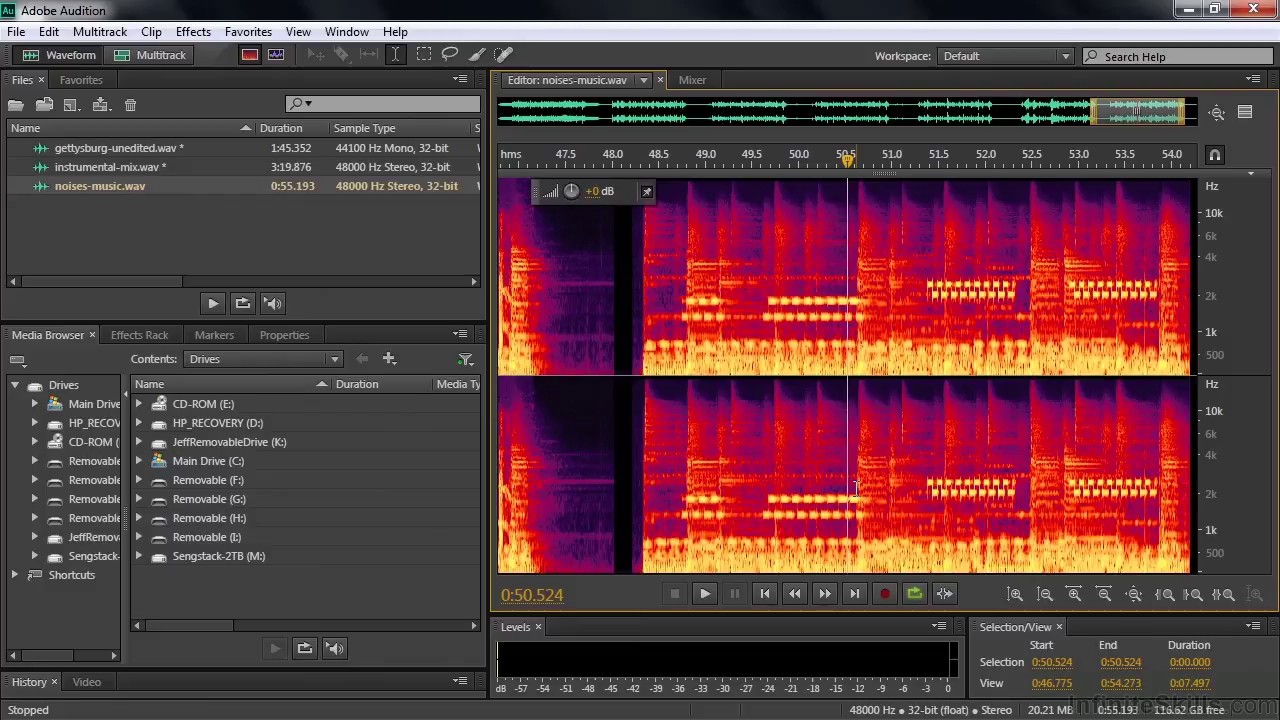
Step: Paint both phone-ring tone bands, near 2 kHz and 1.2 kHz, around 50 s, then open the Effects menu
click(475, 55)
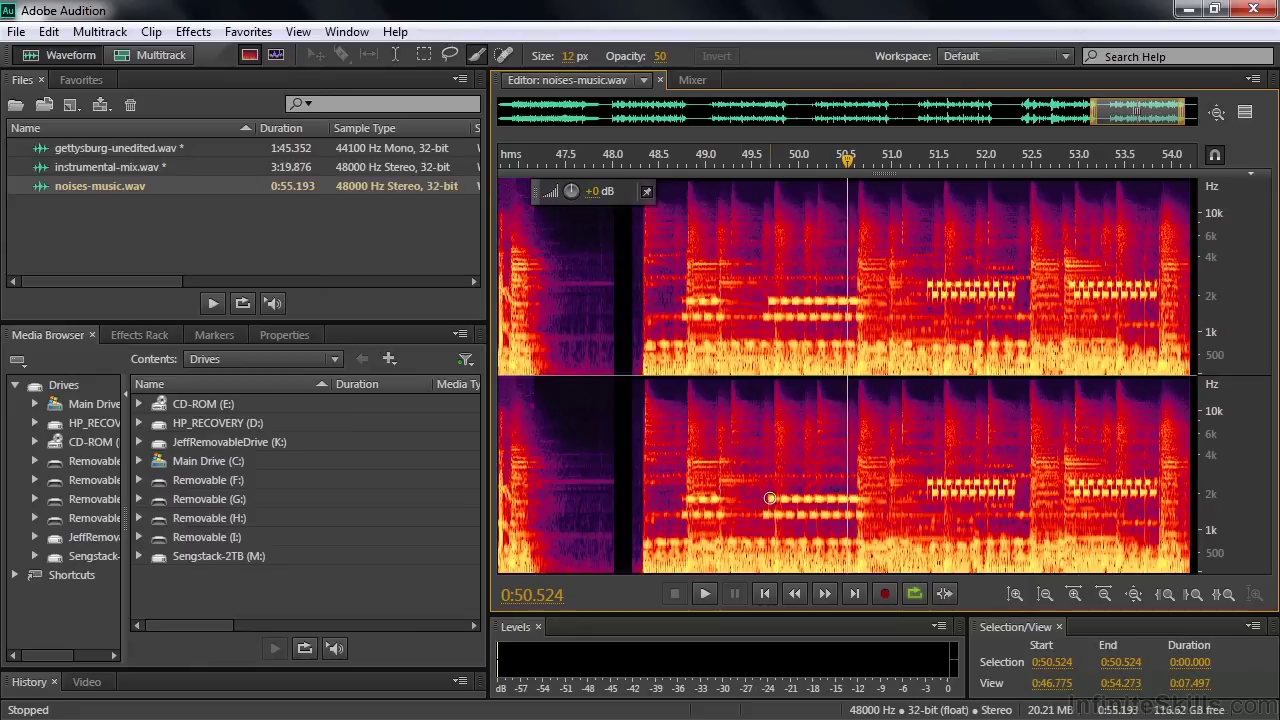
drag(766, 500, 862, 499)
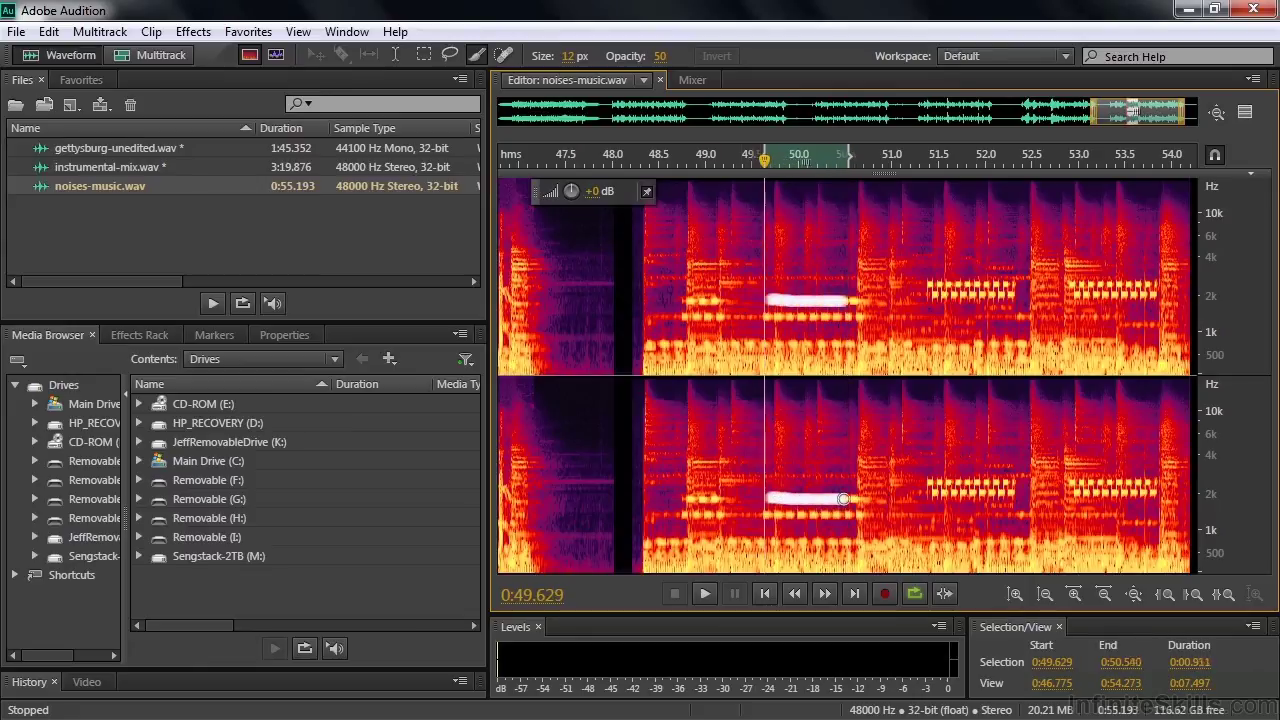
key(shift)
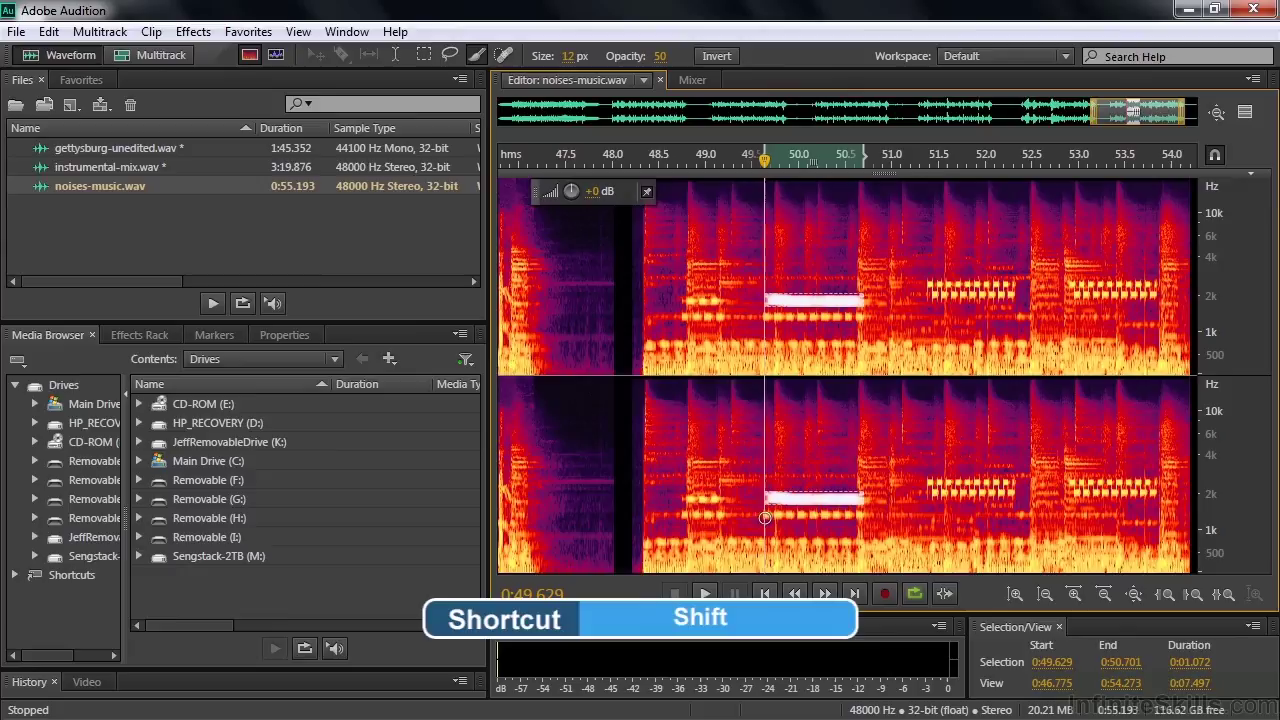
drag(766, 516, 861, 514)
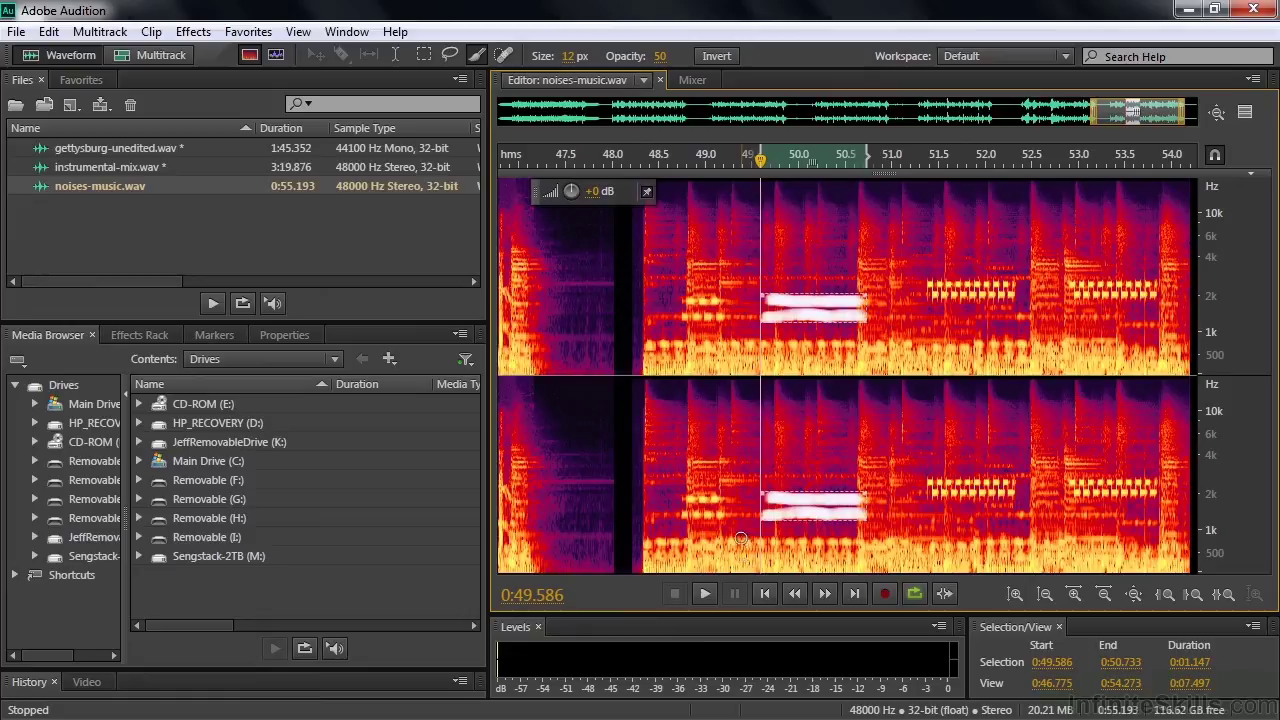
click(188, 34)
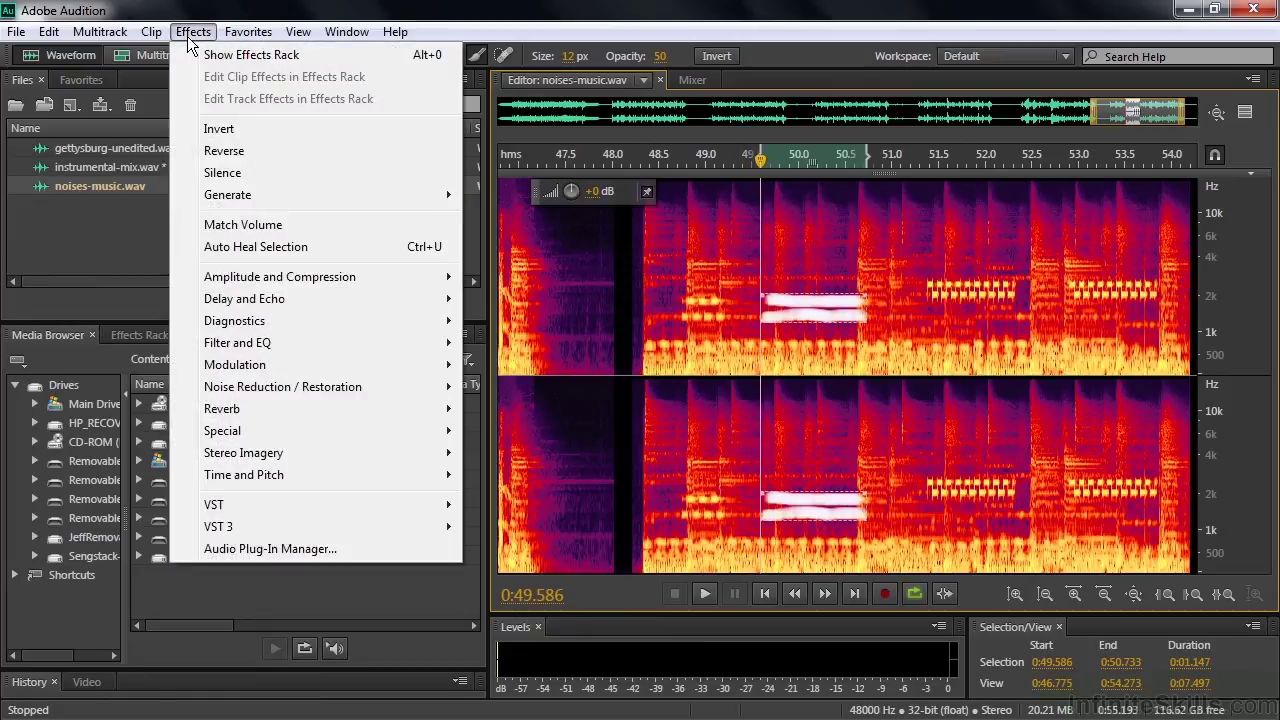
mouse_move(283, 387)
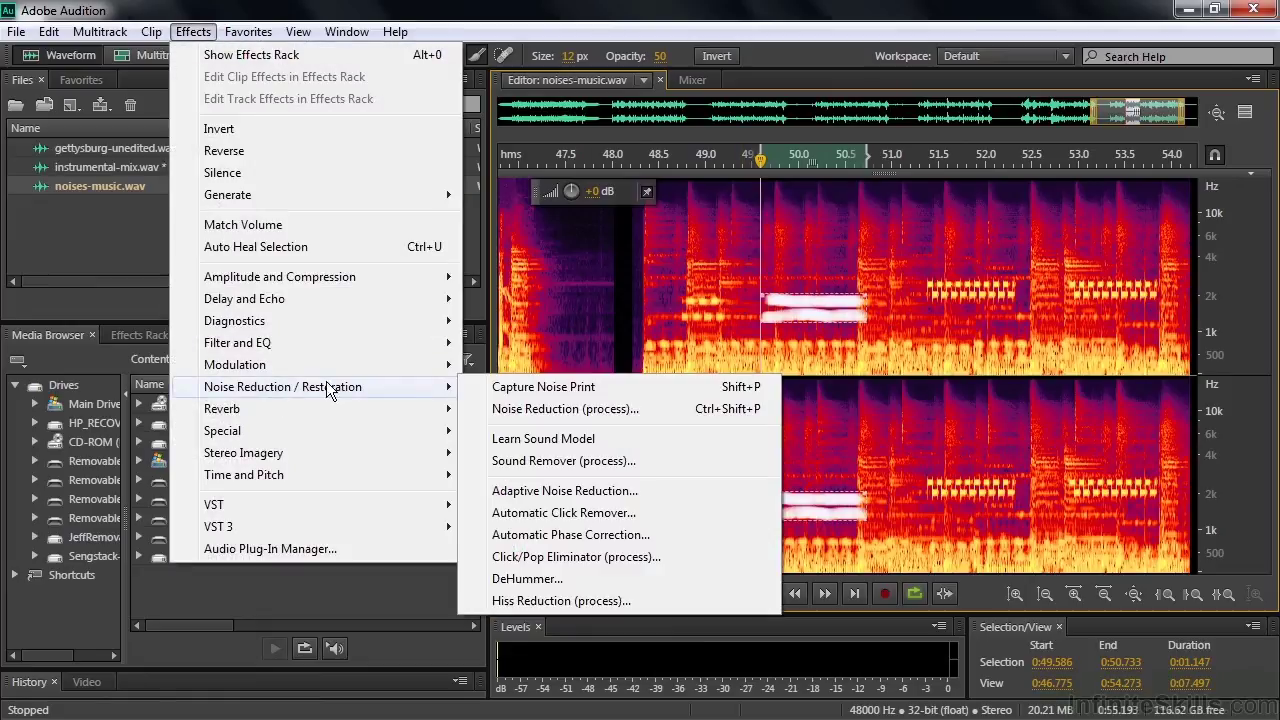
Step: Open Sound Remover, clear the painted selection, and preview it over 48.2–50.8 seconds
click(508, 461)
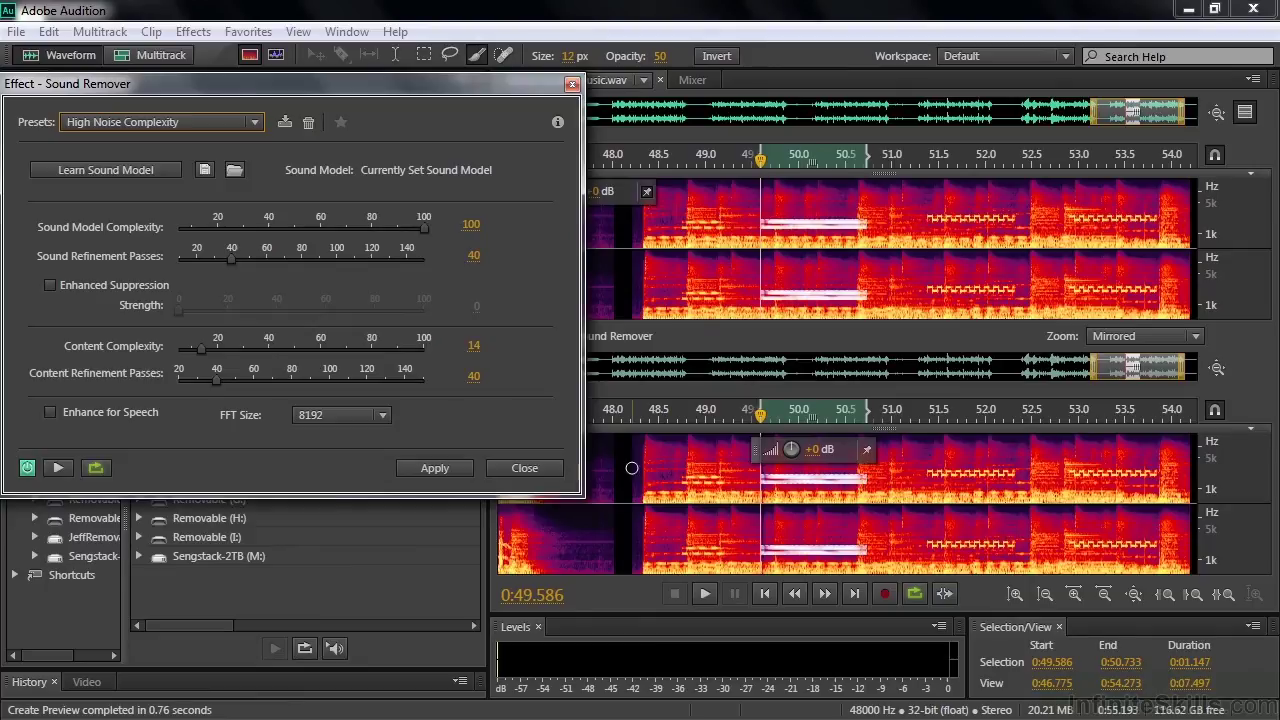
click(633, 500)
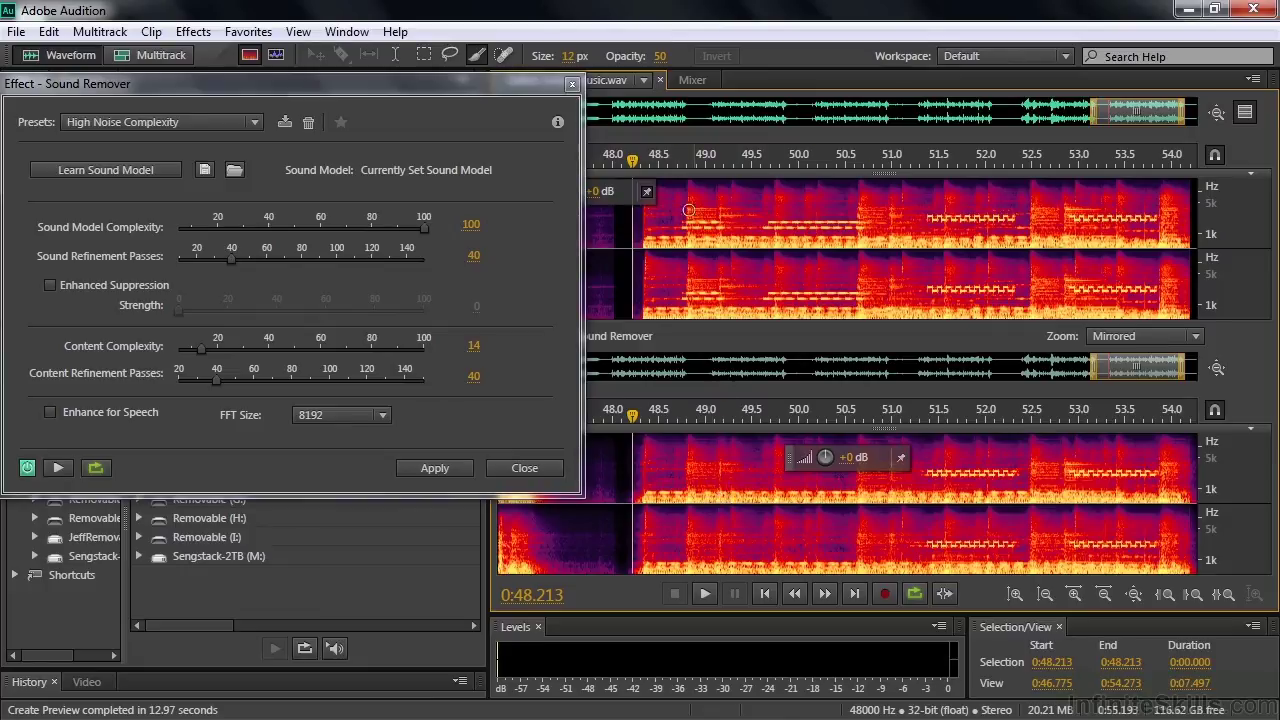
click(393, 54)
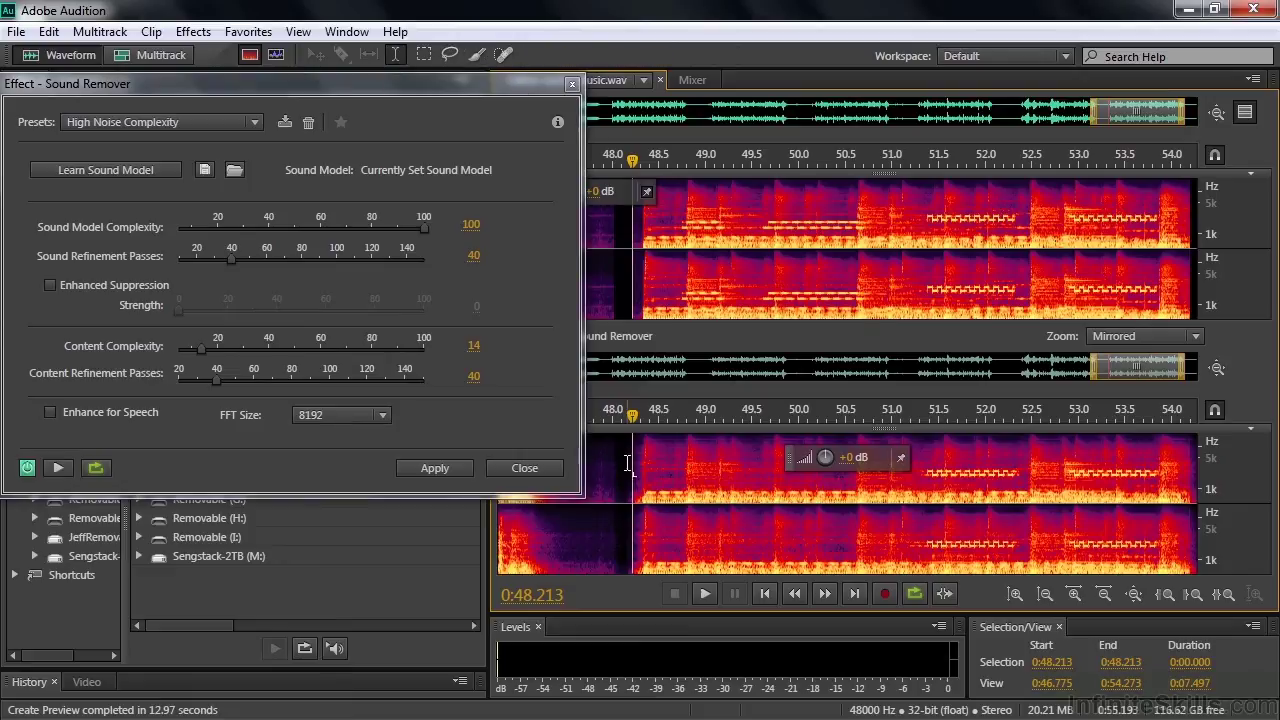
mouse_move(628, 462)
mouse_down()
mouse_move(876, 470)
mouse_move(877, 503)
mouse_up()
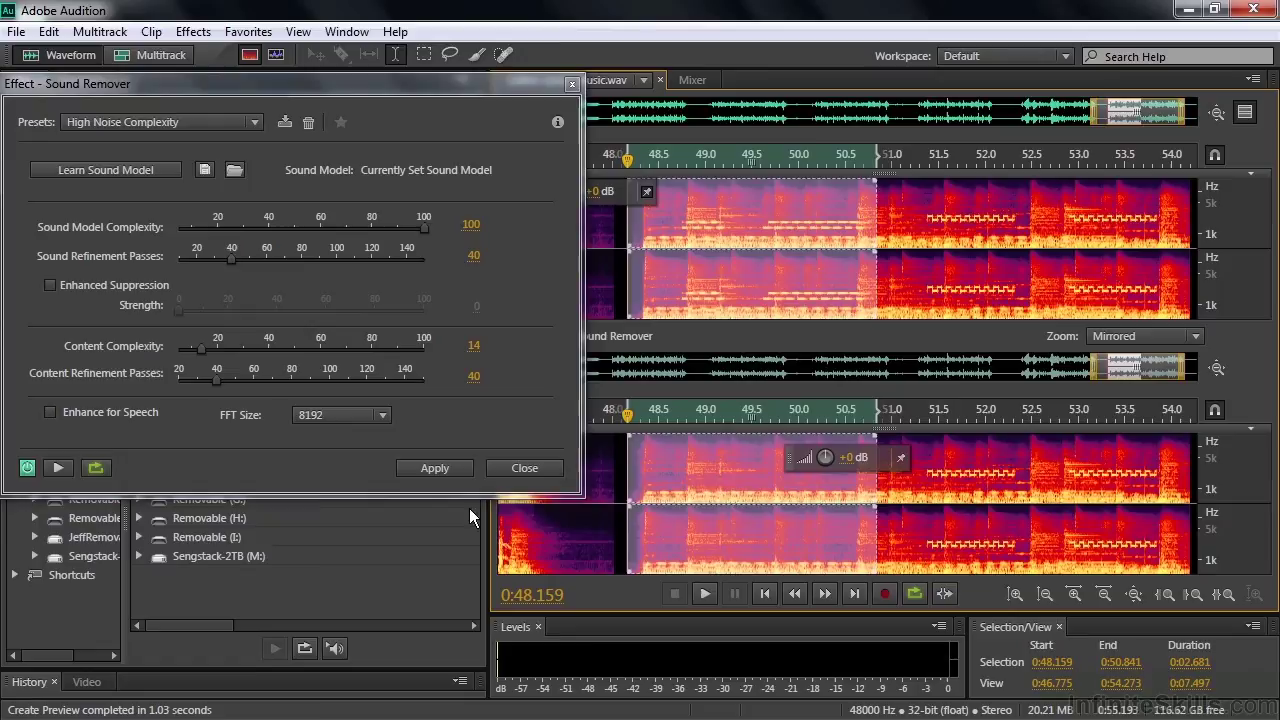
click(57, 467)
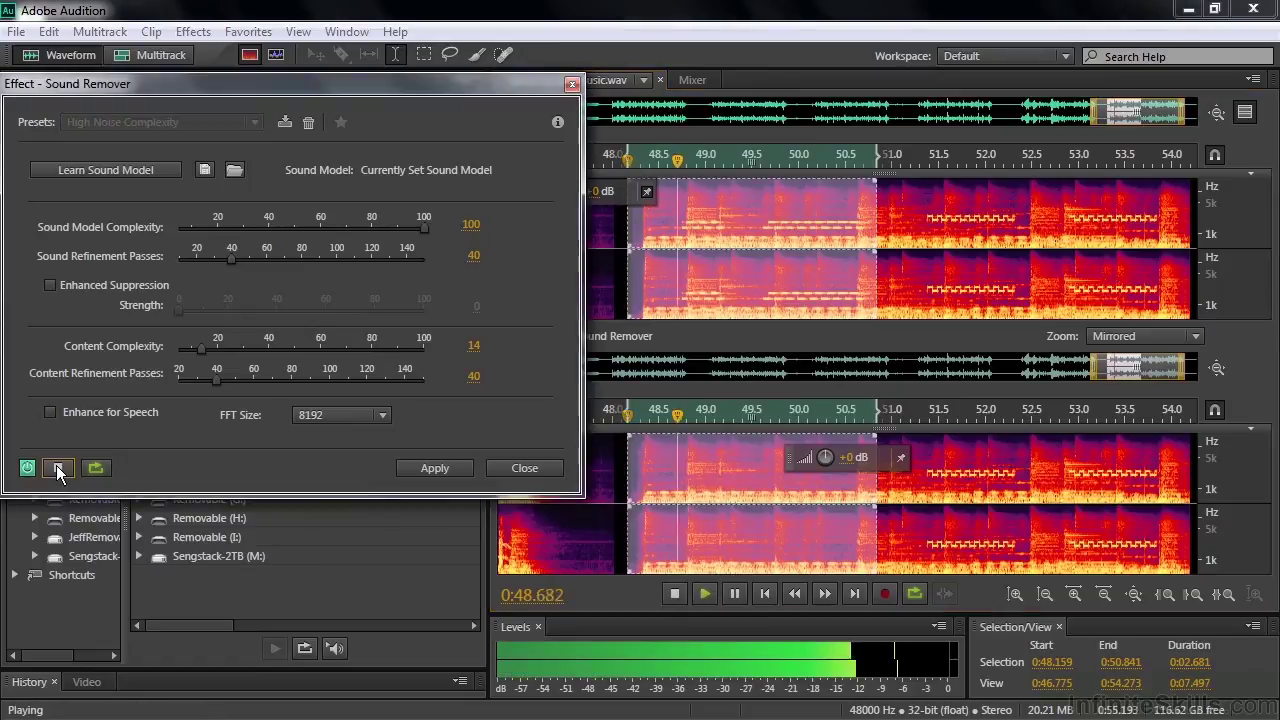
click(57, 467)
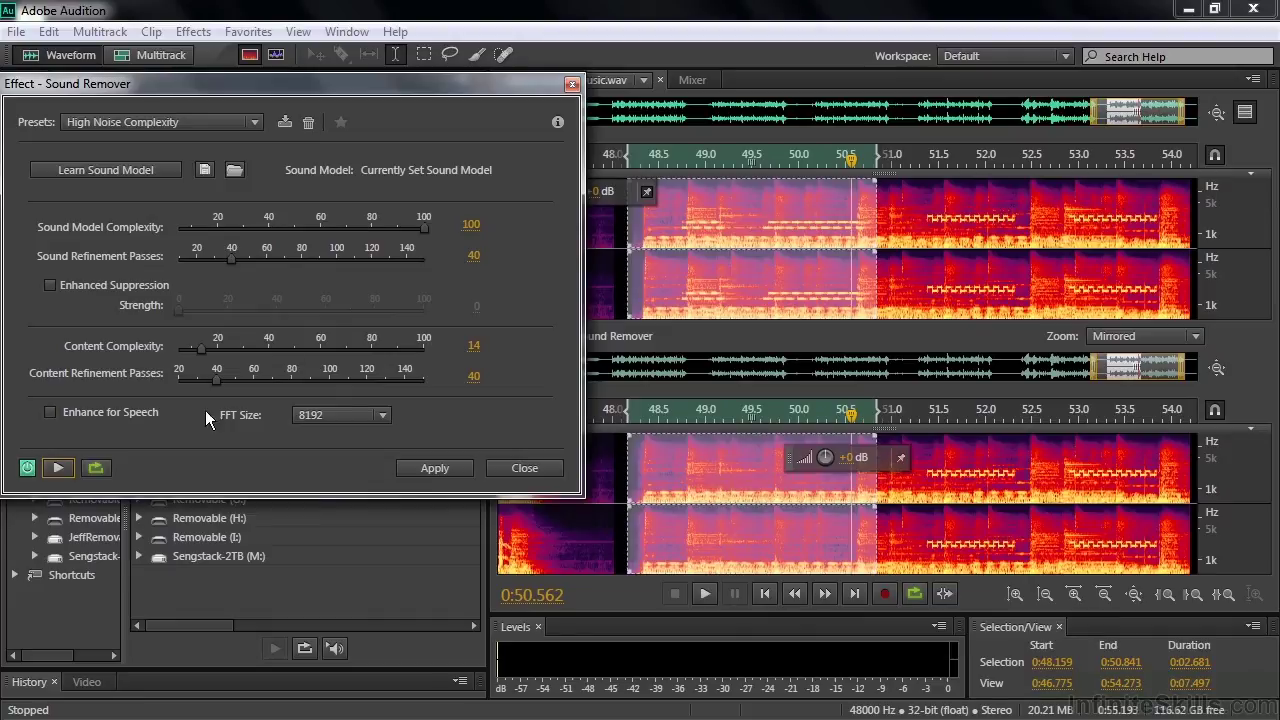
Step: Preview the High Content Complexity Sound Remover preset, then switch to the Maximum preset
click(255, 123)
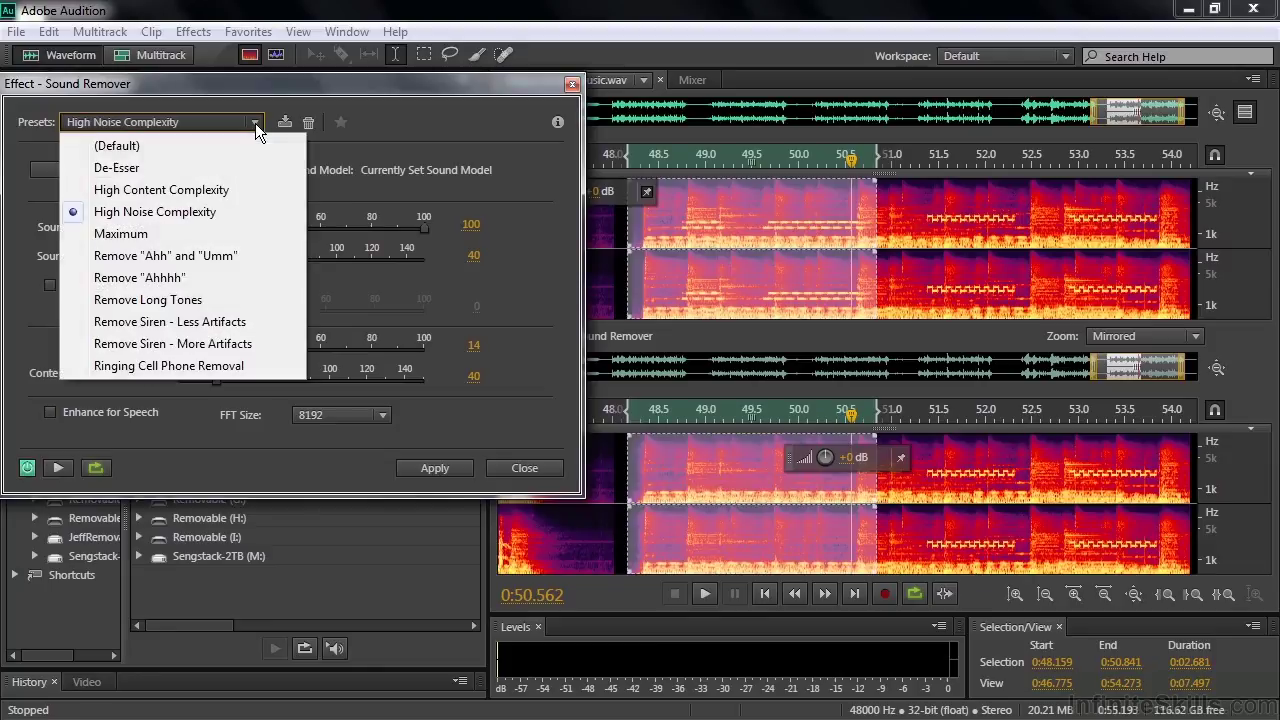
click(204, 186)
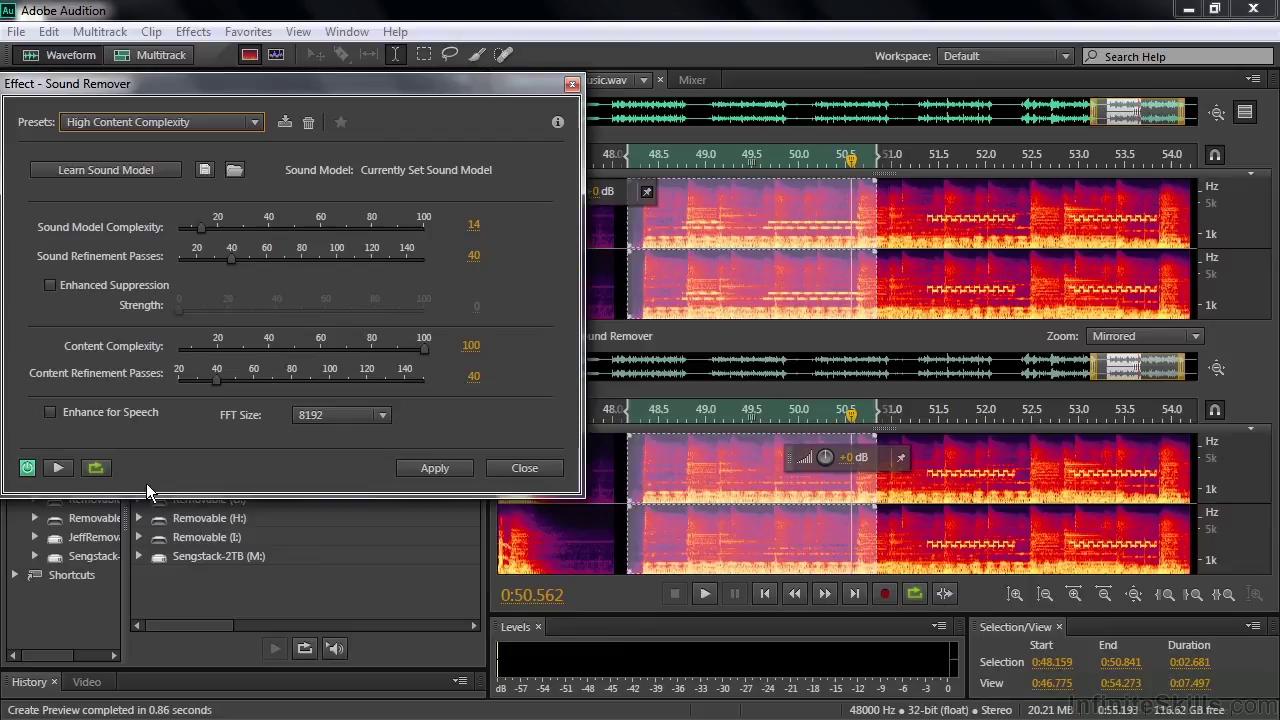
click(58, 468)
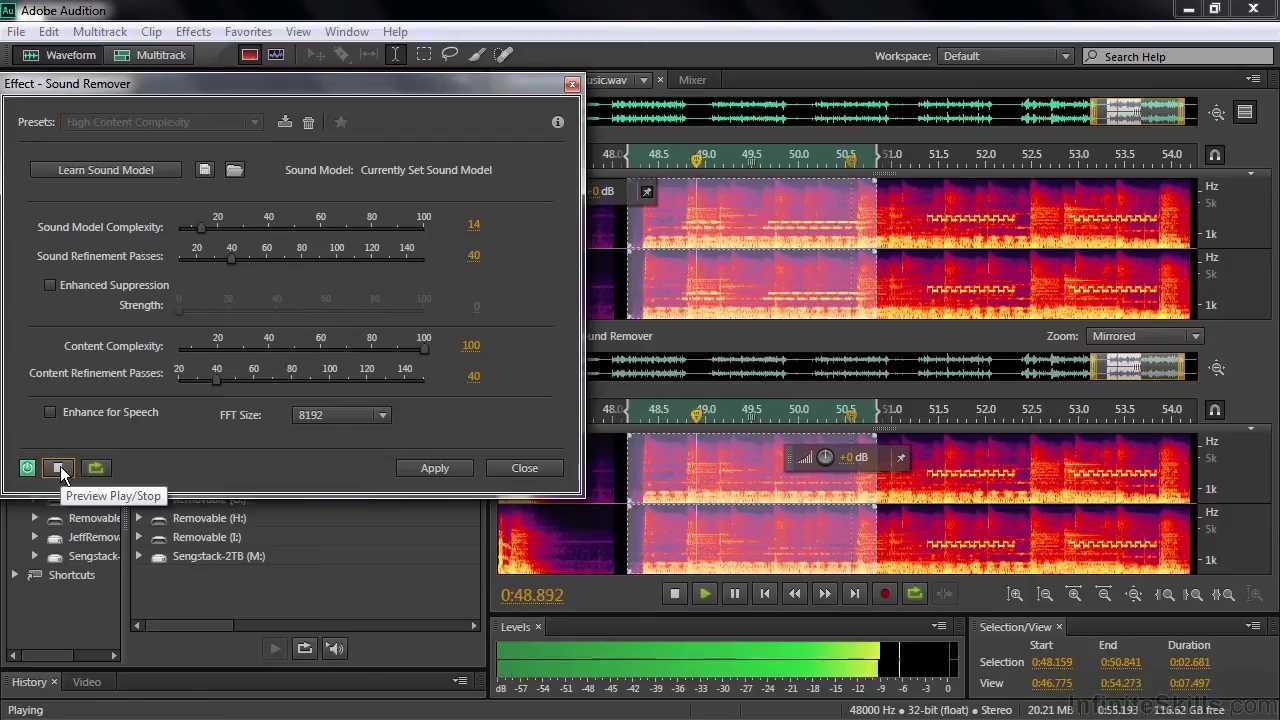
click(60, 469)
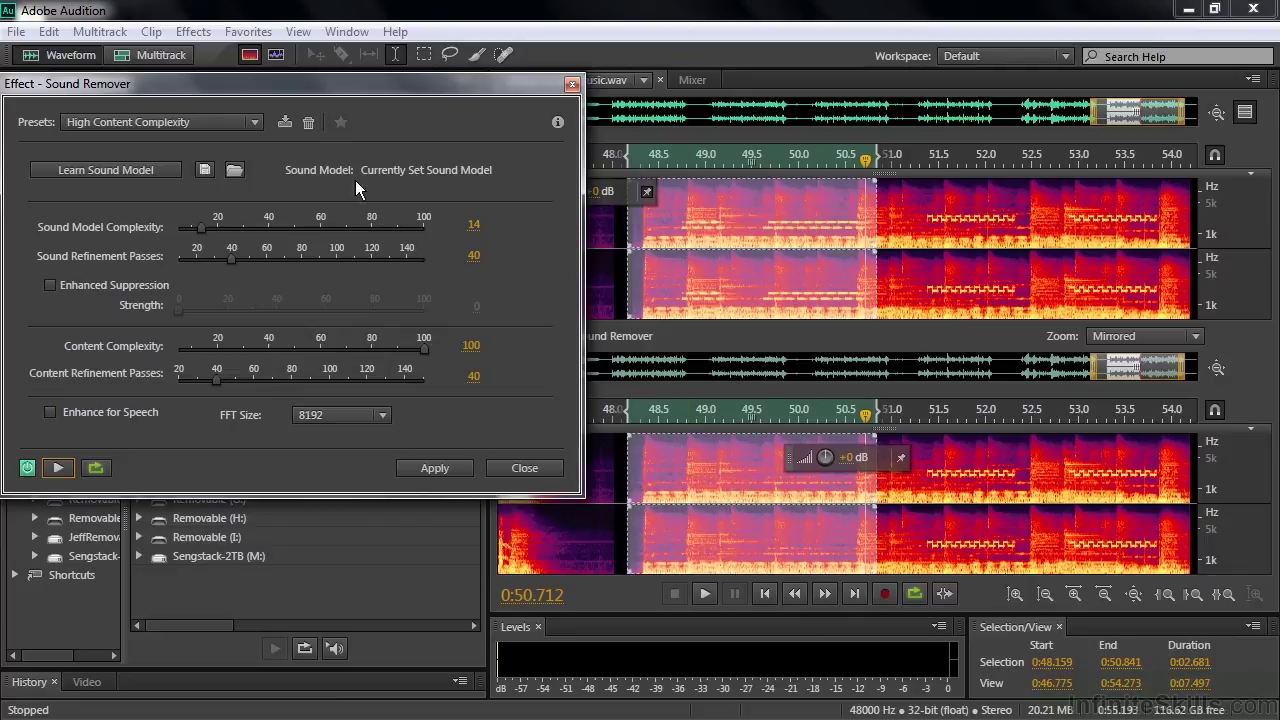
click(256, 122)
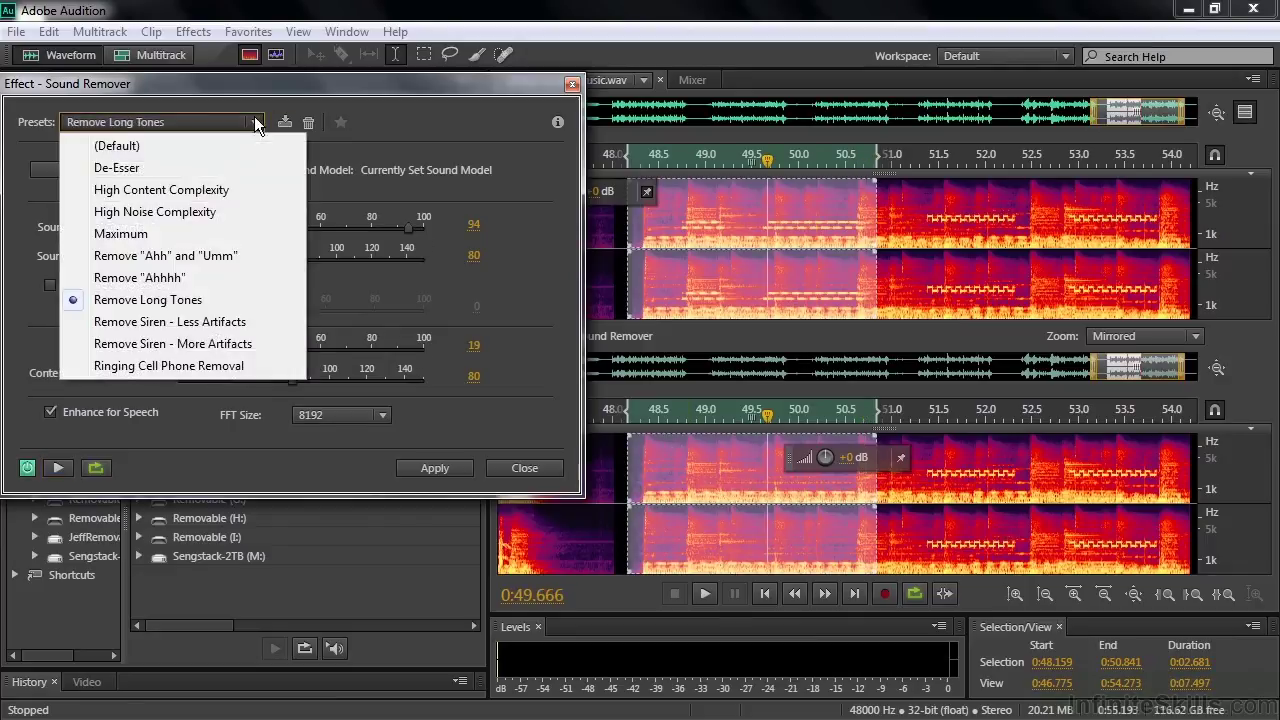
click(128, 233)
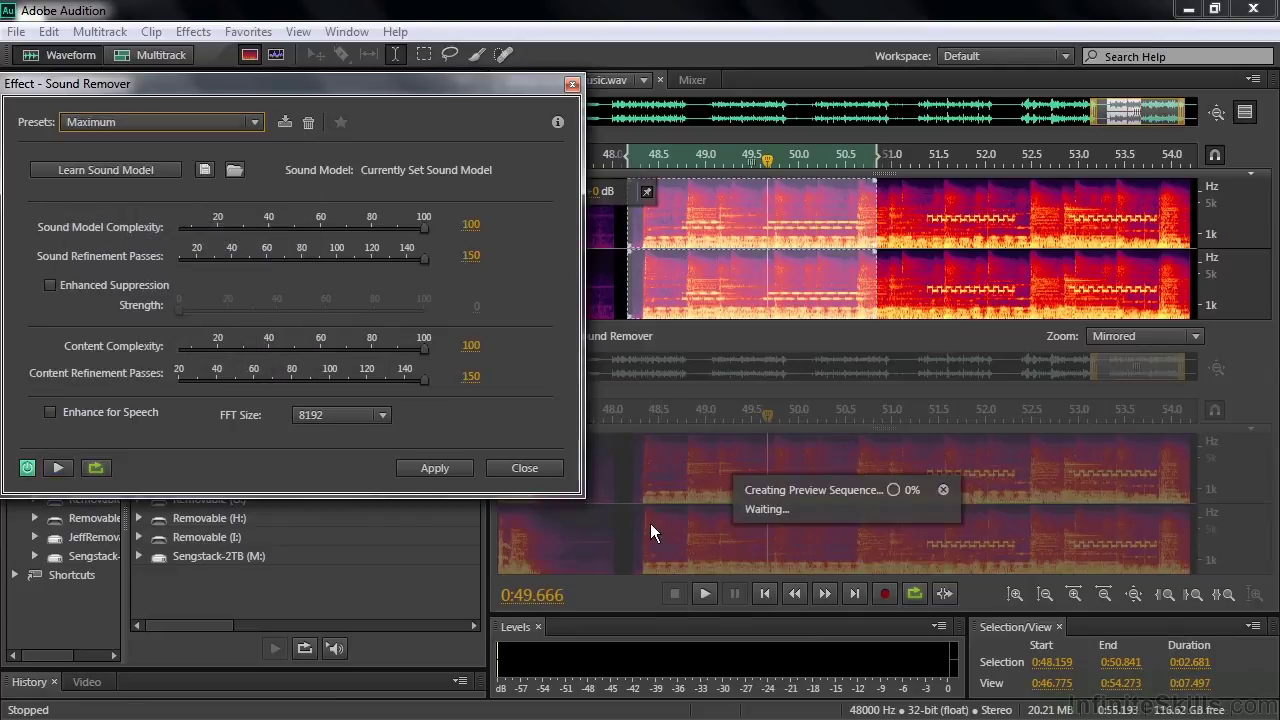